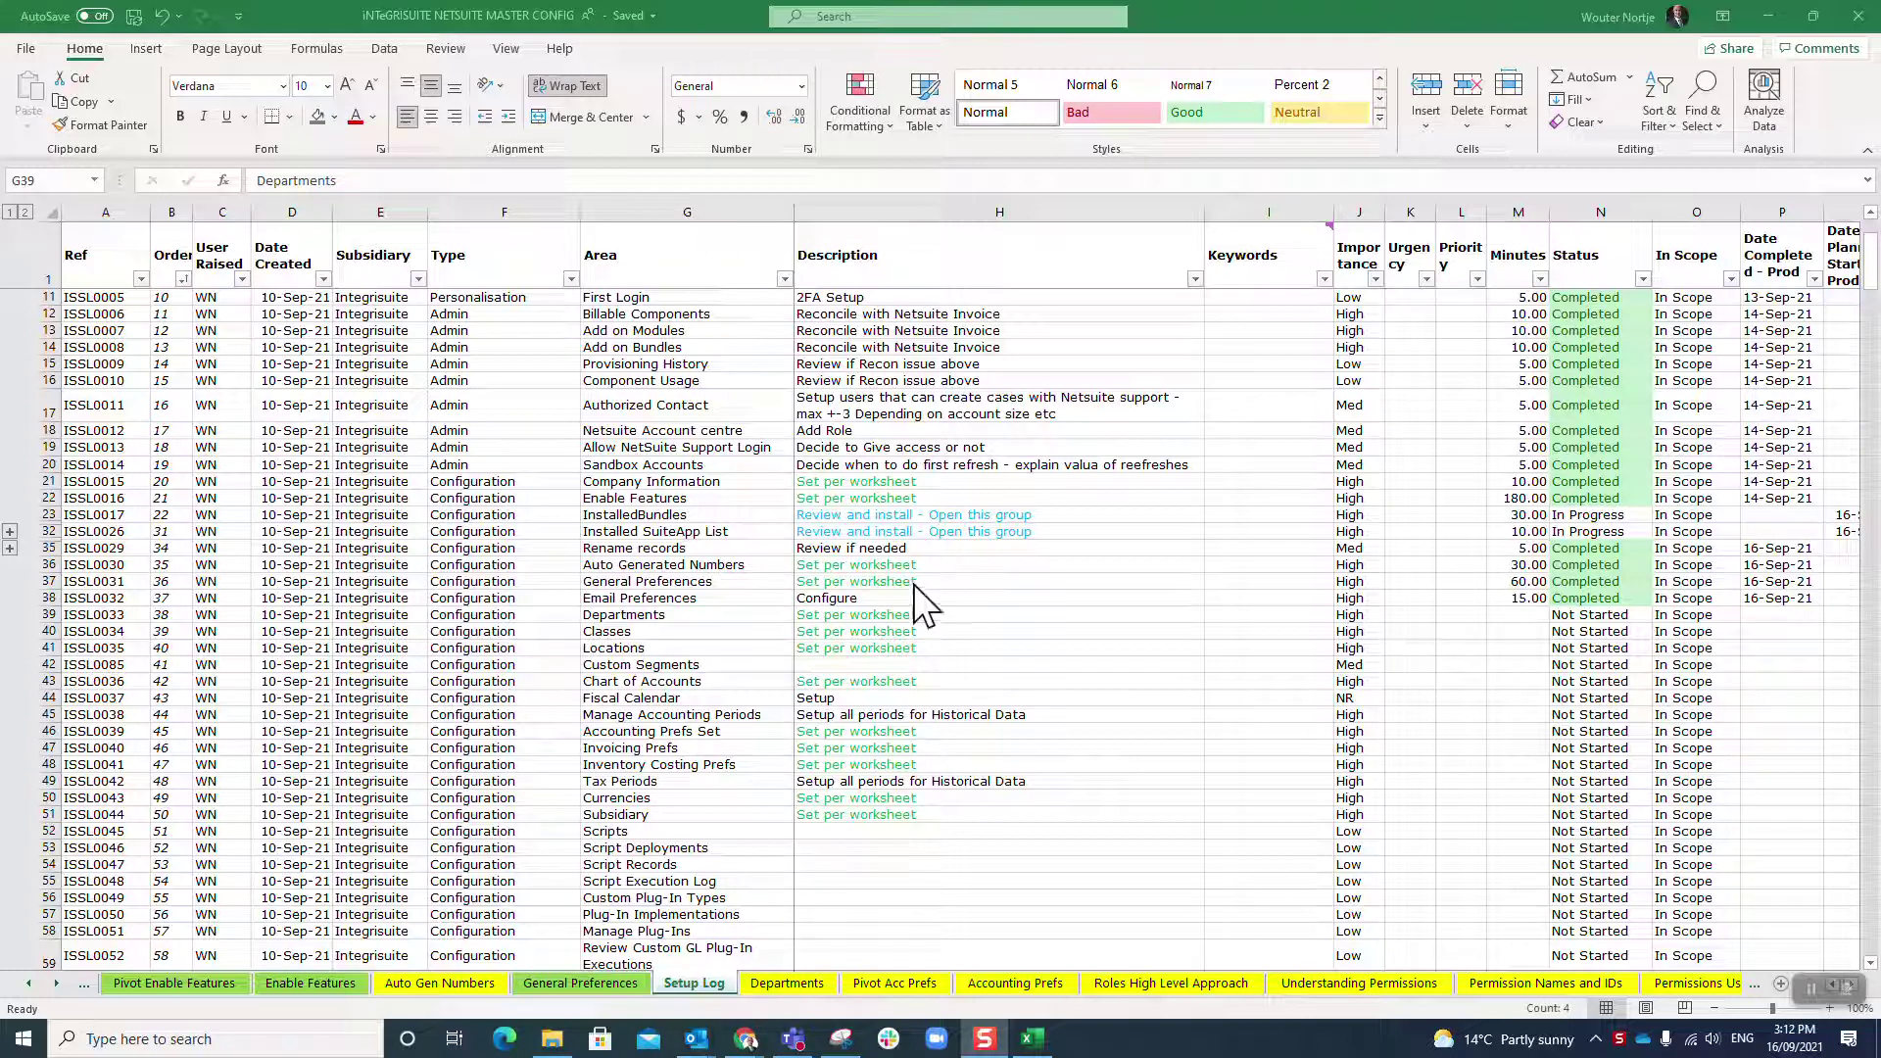
Select the Departments task row in the Excel Setup Log tracker
drag(754, 615, 752, 664)
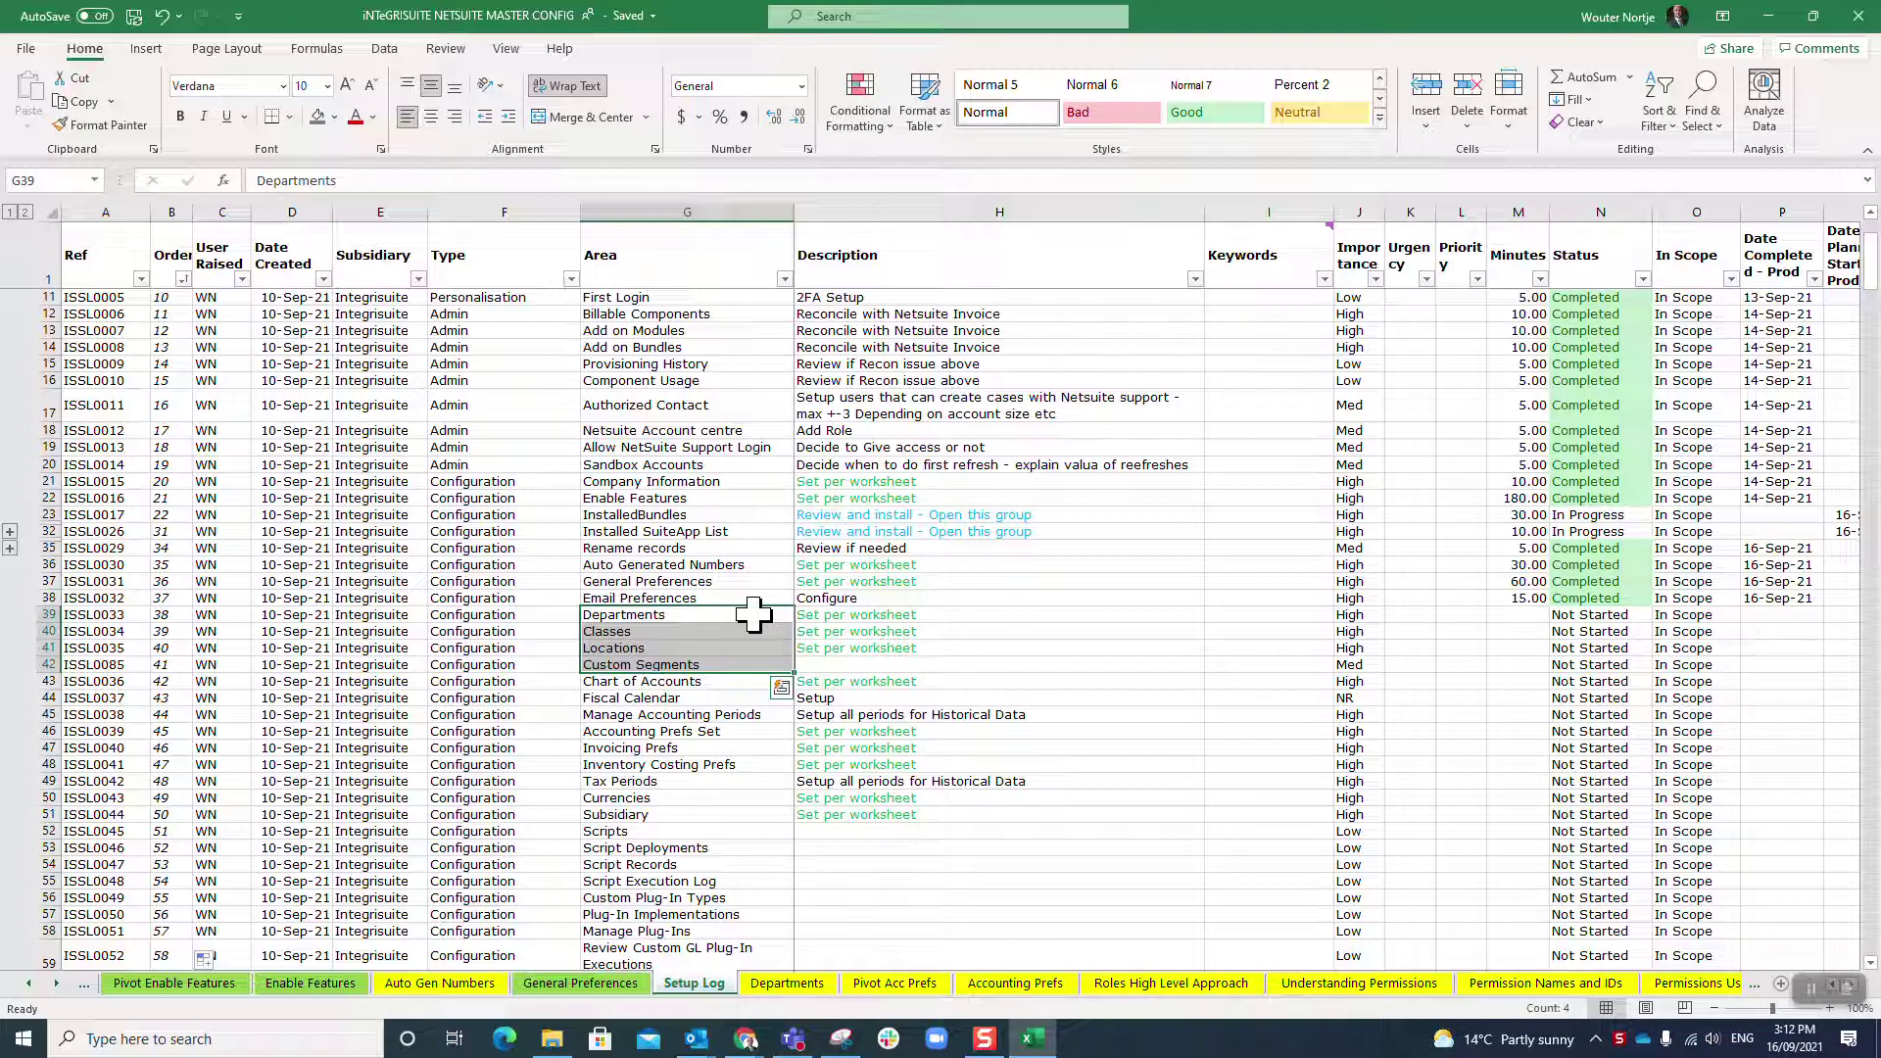
click(752, 614)
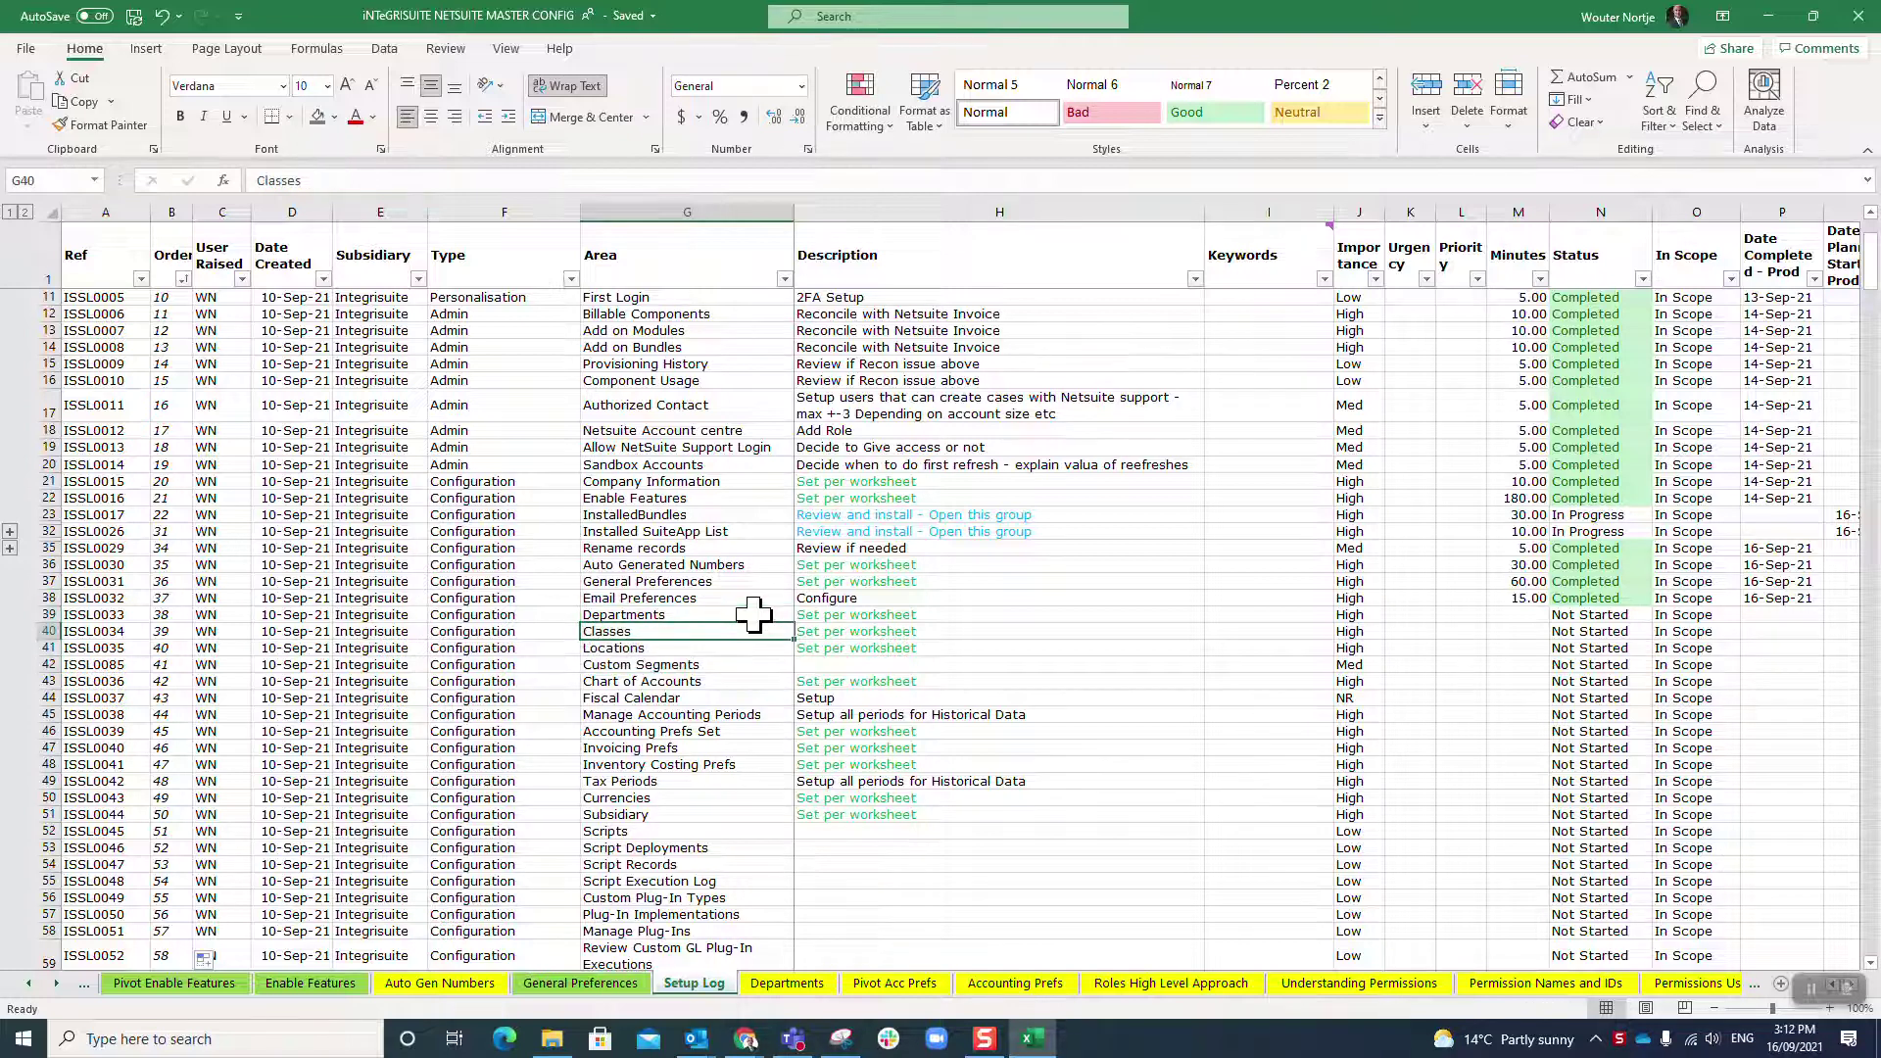
key(Right)
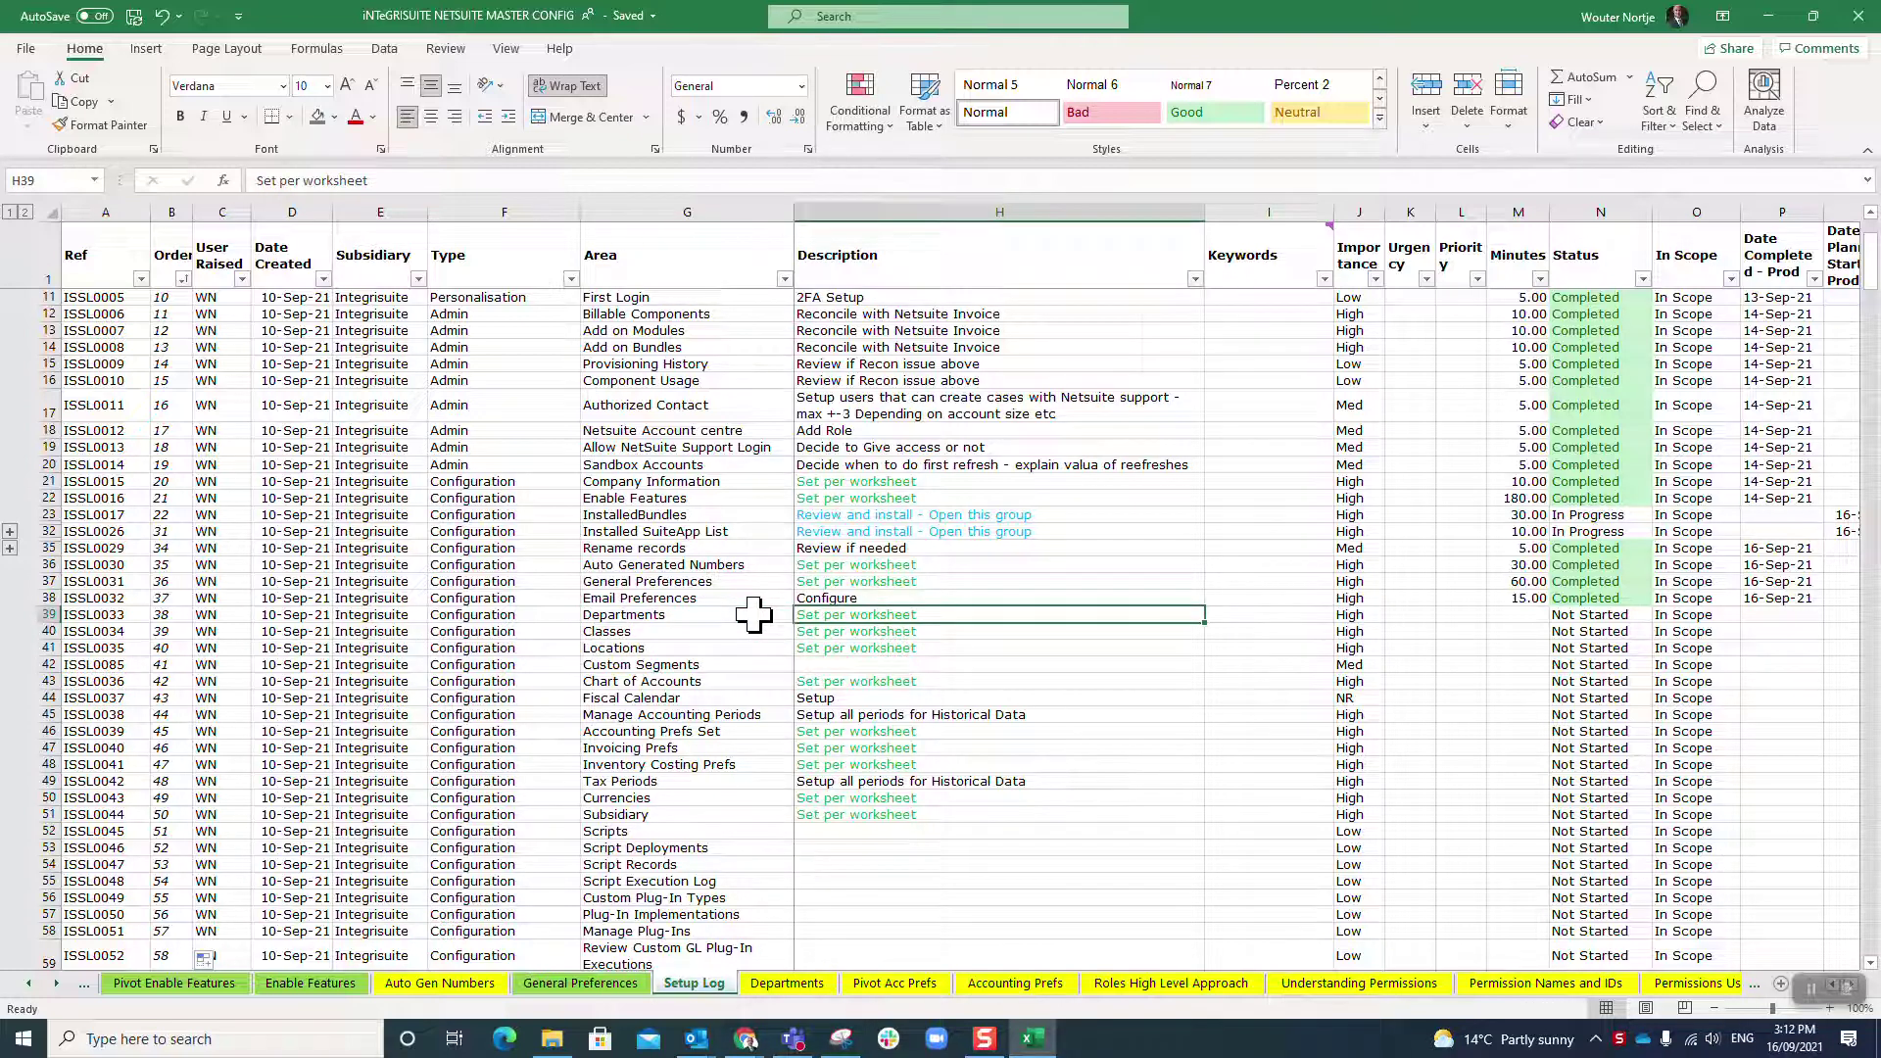
key(Left)
key(shift+Down)
key(shift+Down)
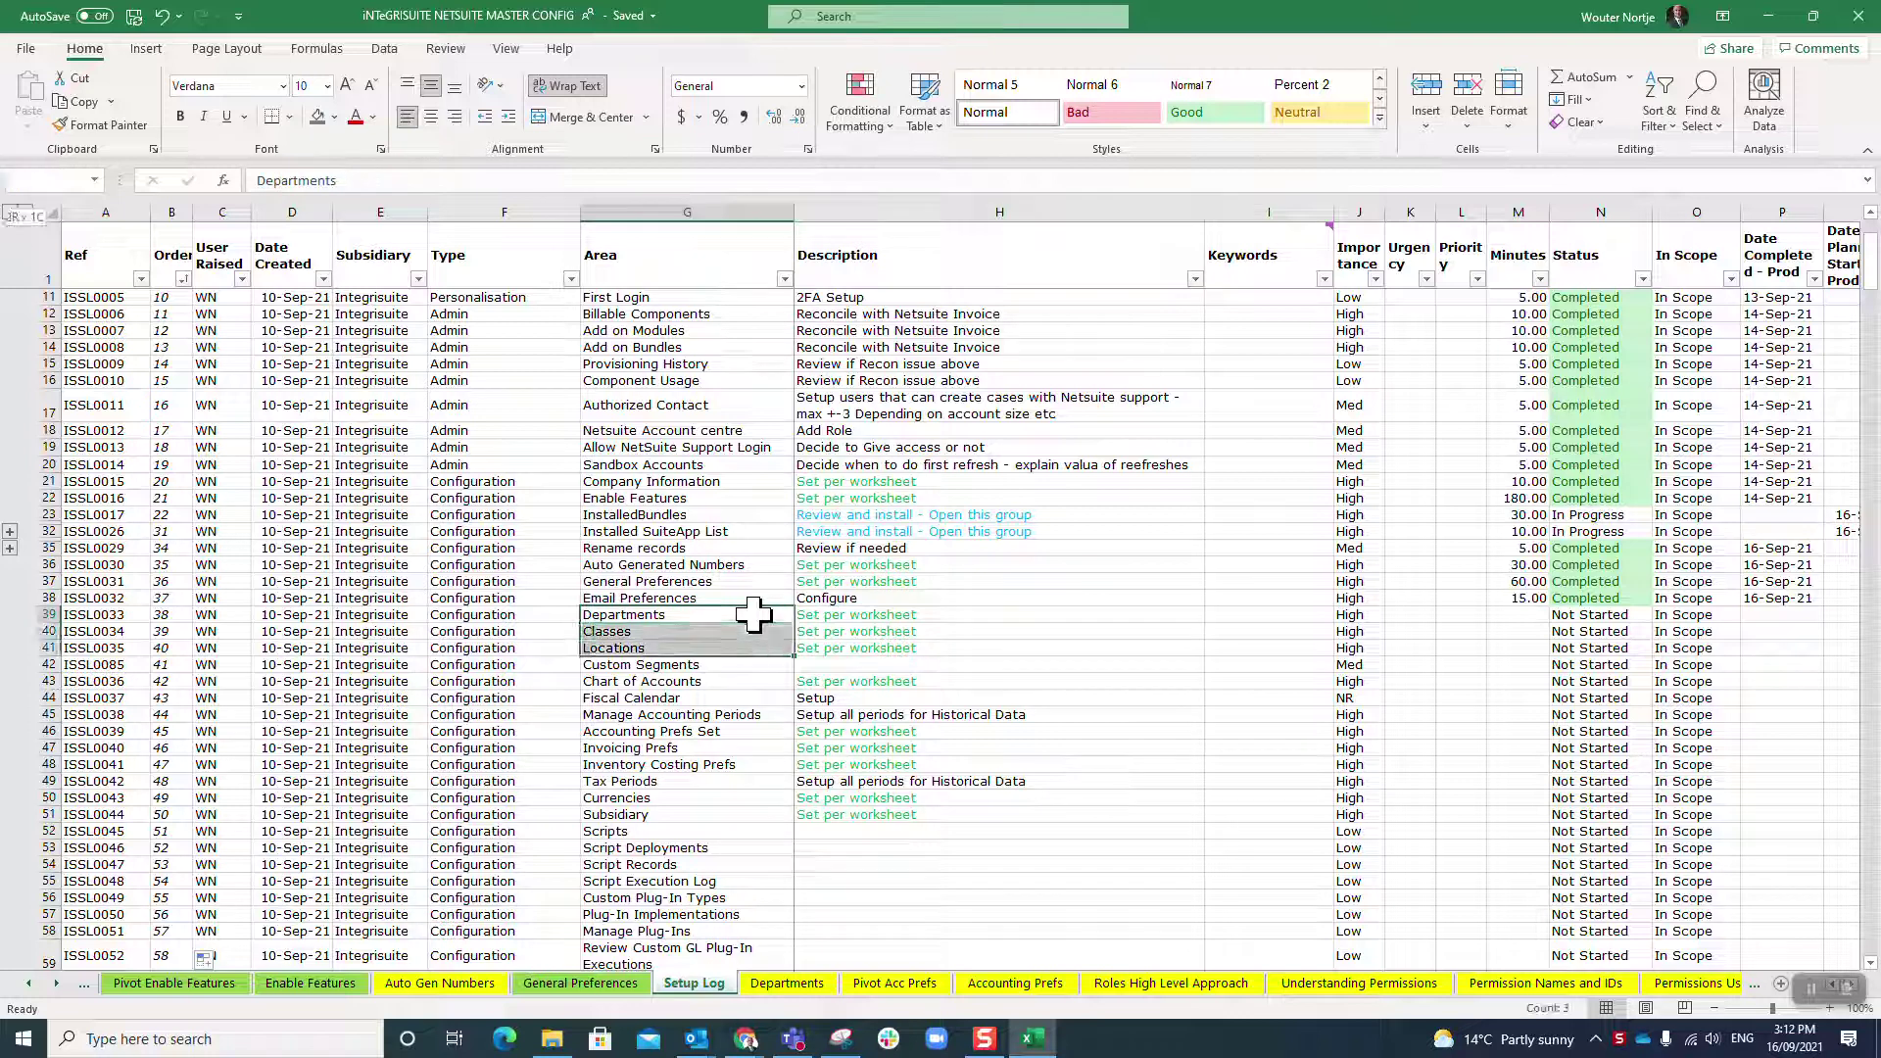
key(shift+Right)
key(shift+Left)
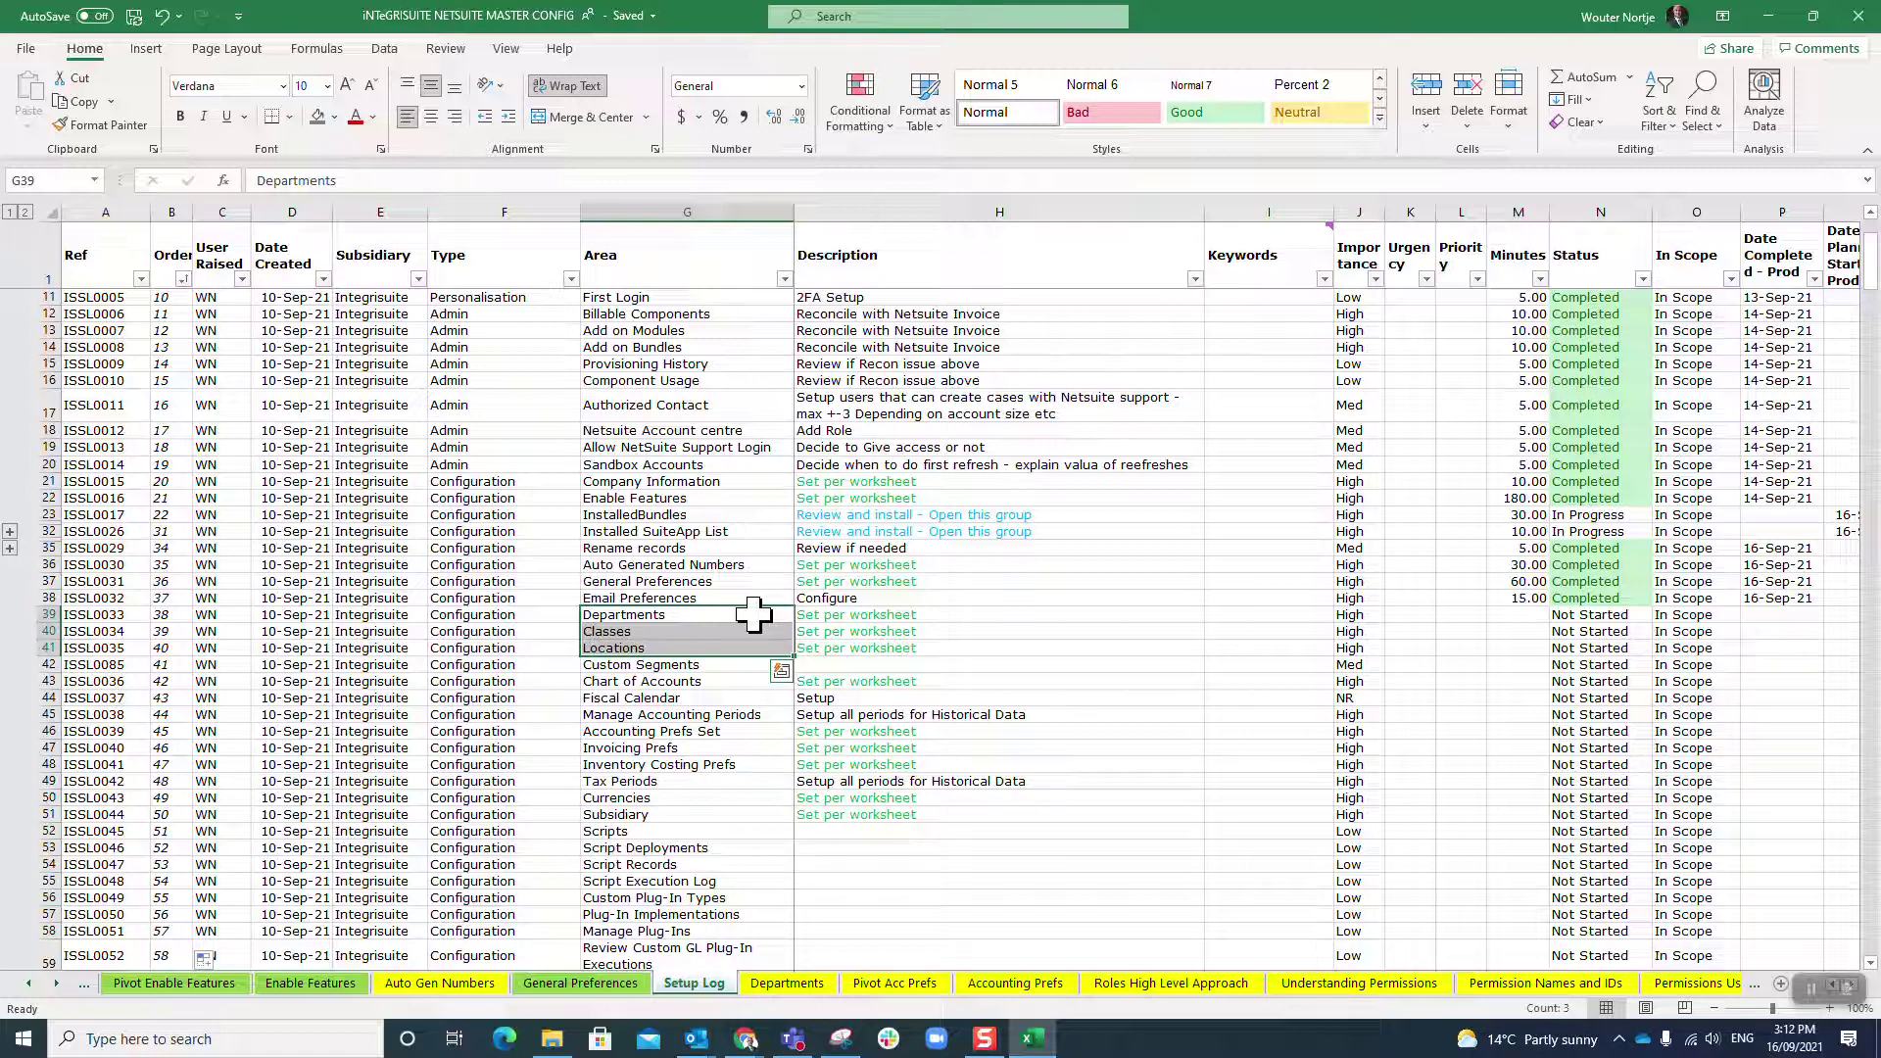
click(753, 615)
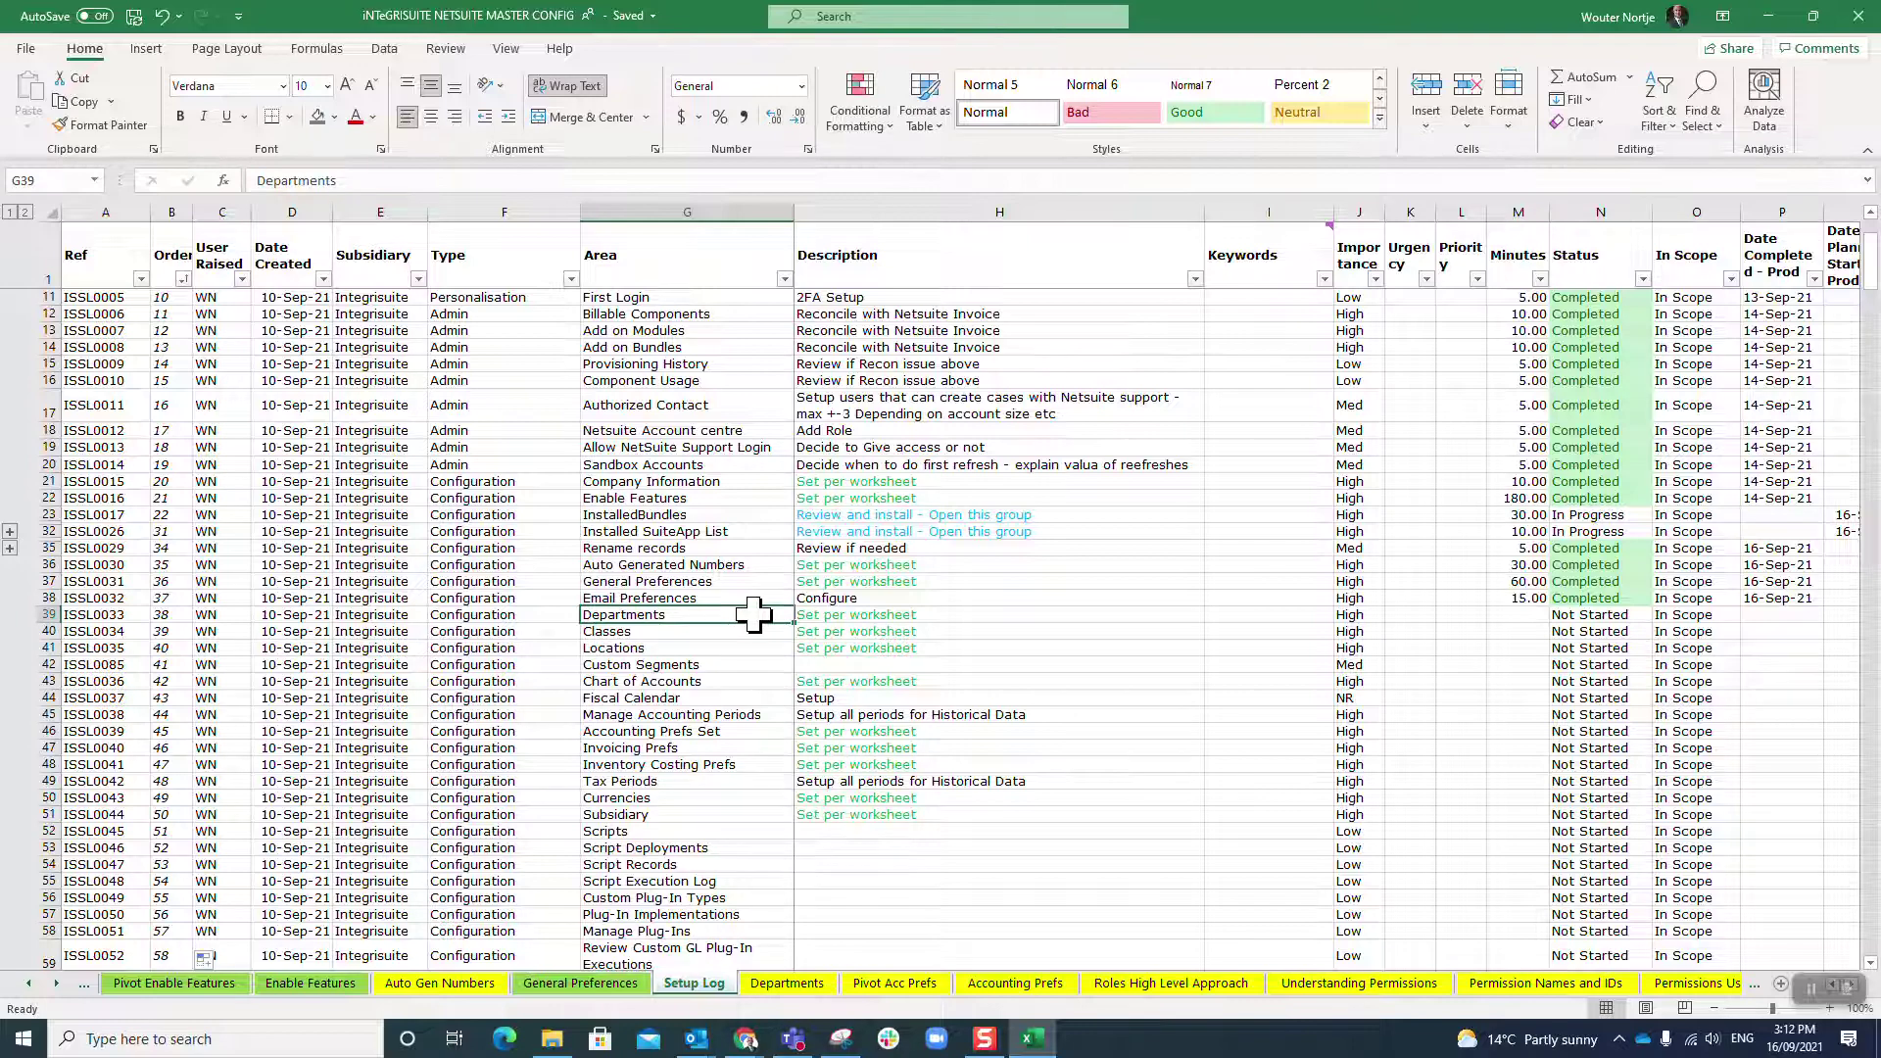
Open NetSuite's Setup > Company > Departments list, then go back to Excel
key(alt+Tab)
key(alt+Tab)
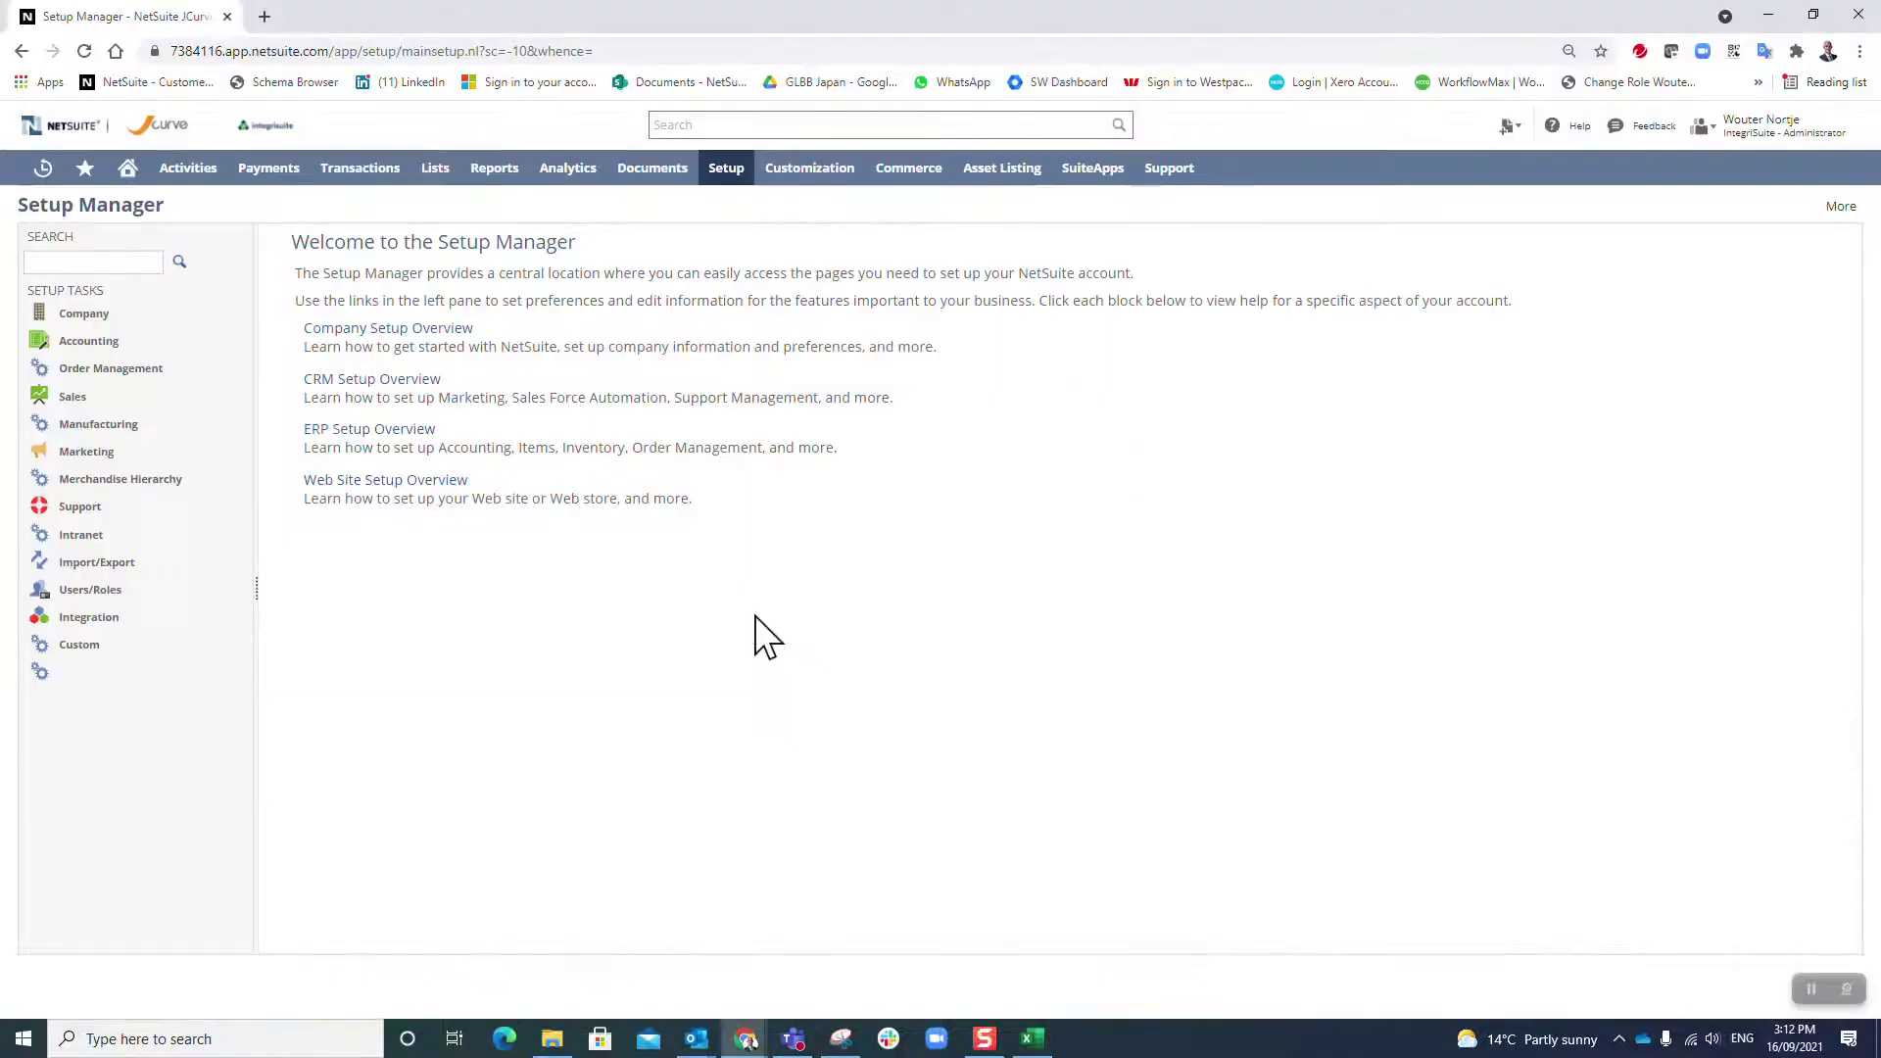
mouse_move(724, 172)
mouse_move(730, 230)
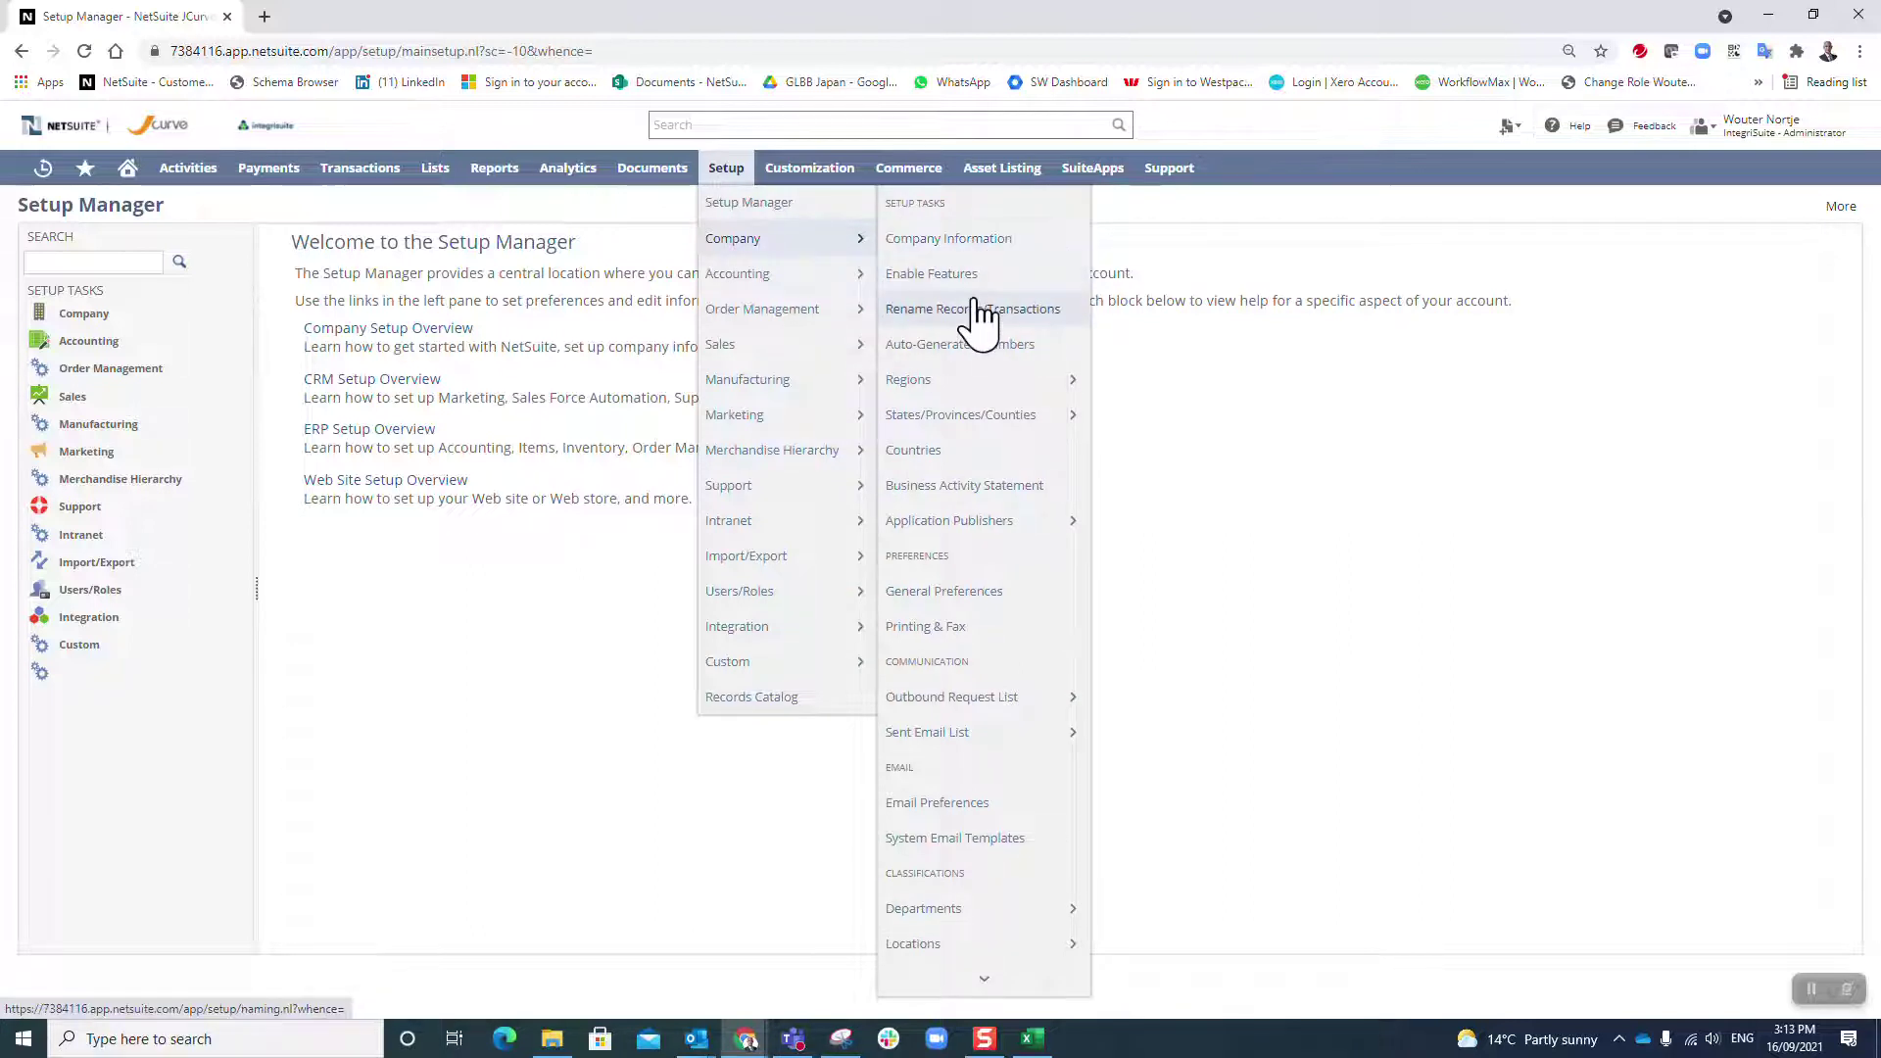
mouse_move(968, 392)
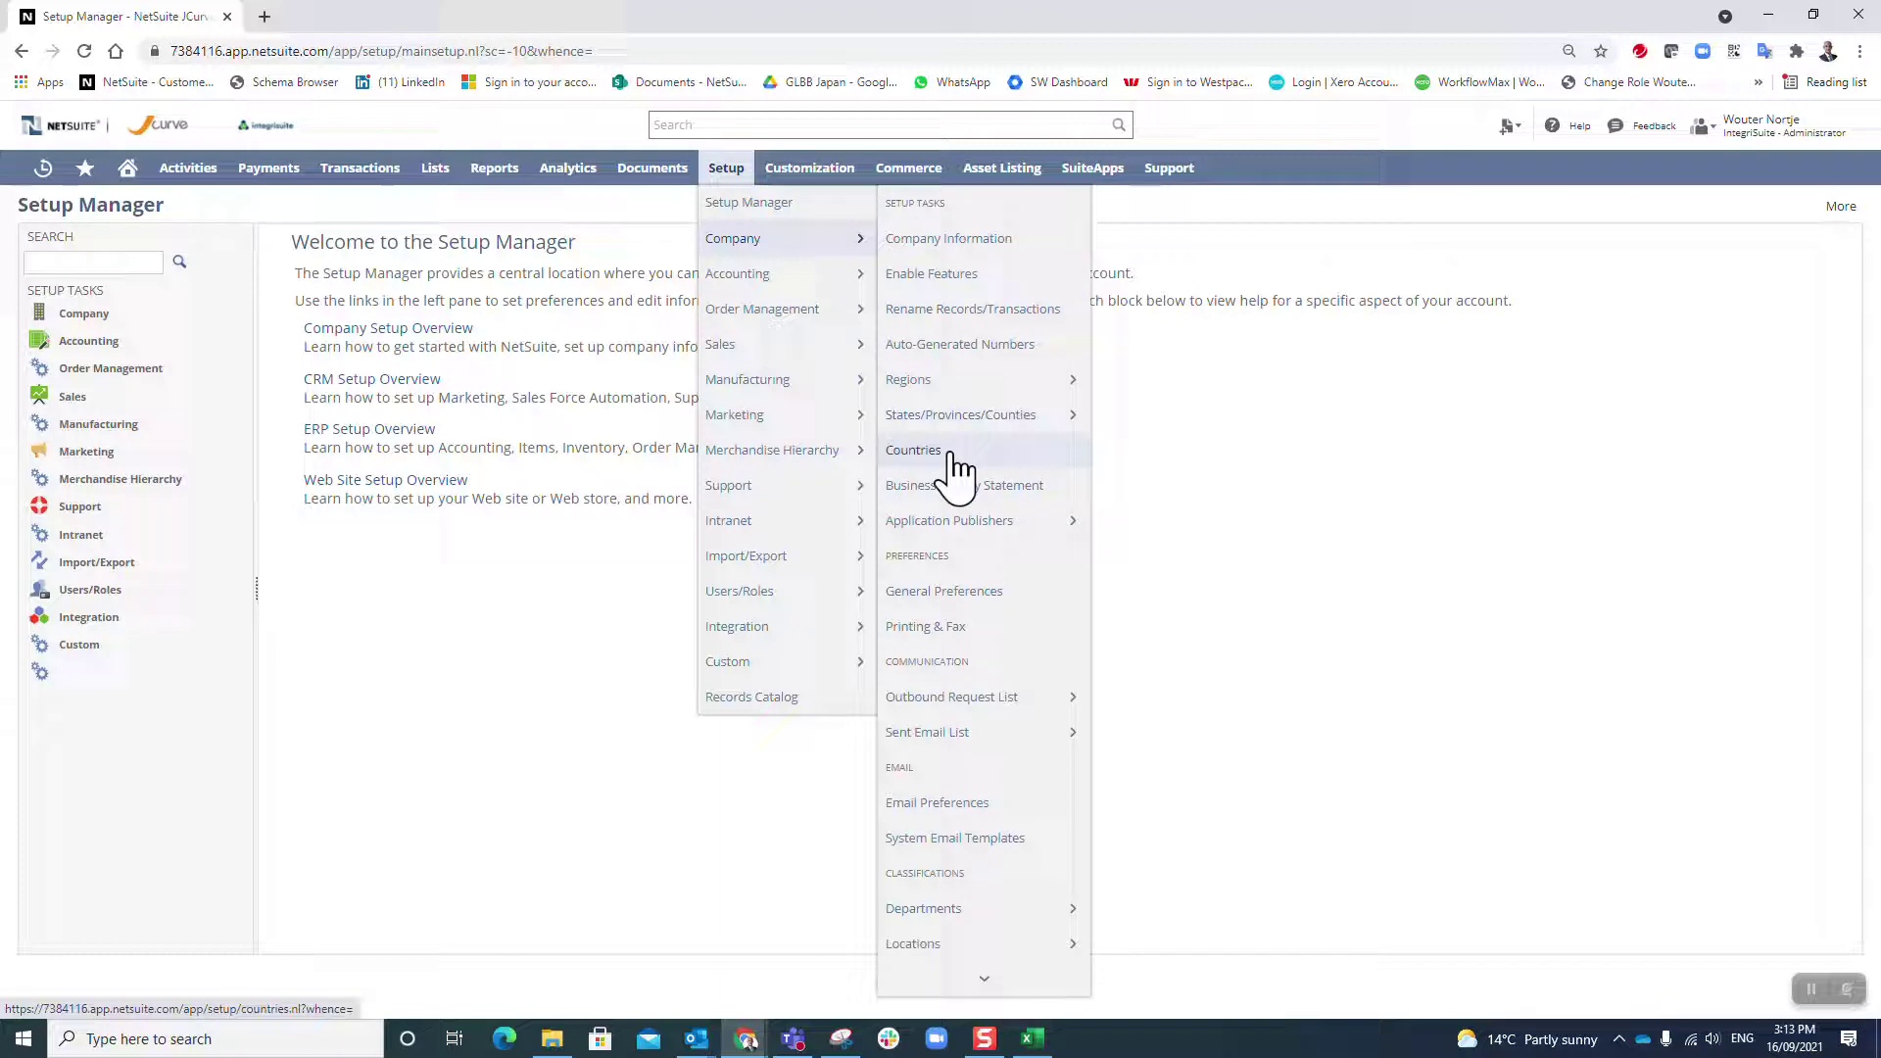
scroll(956, 725, down, 6)
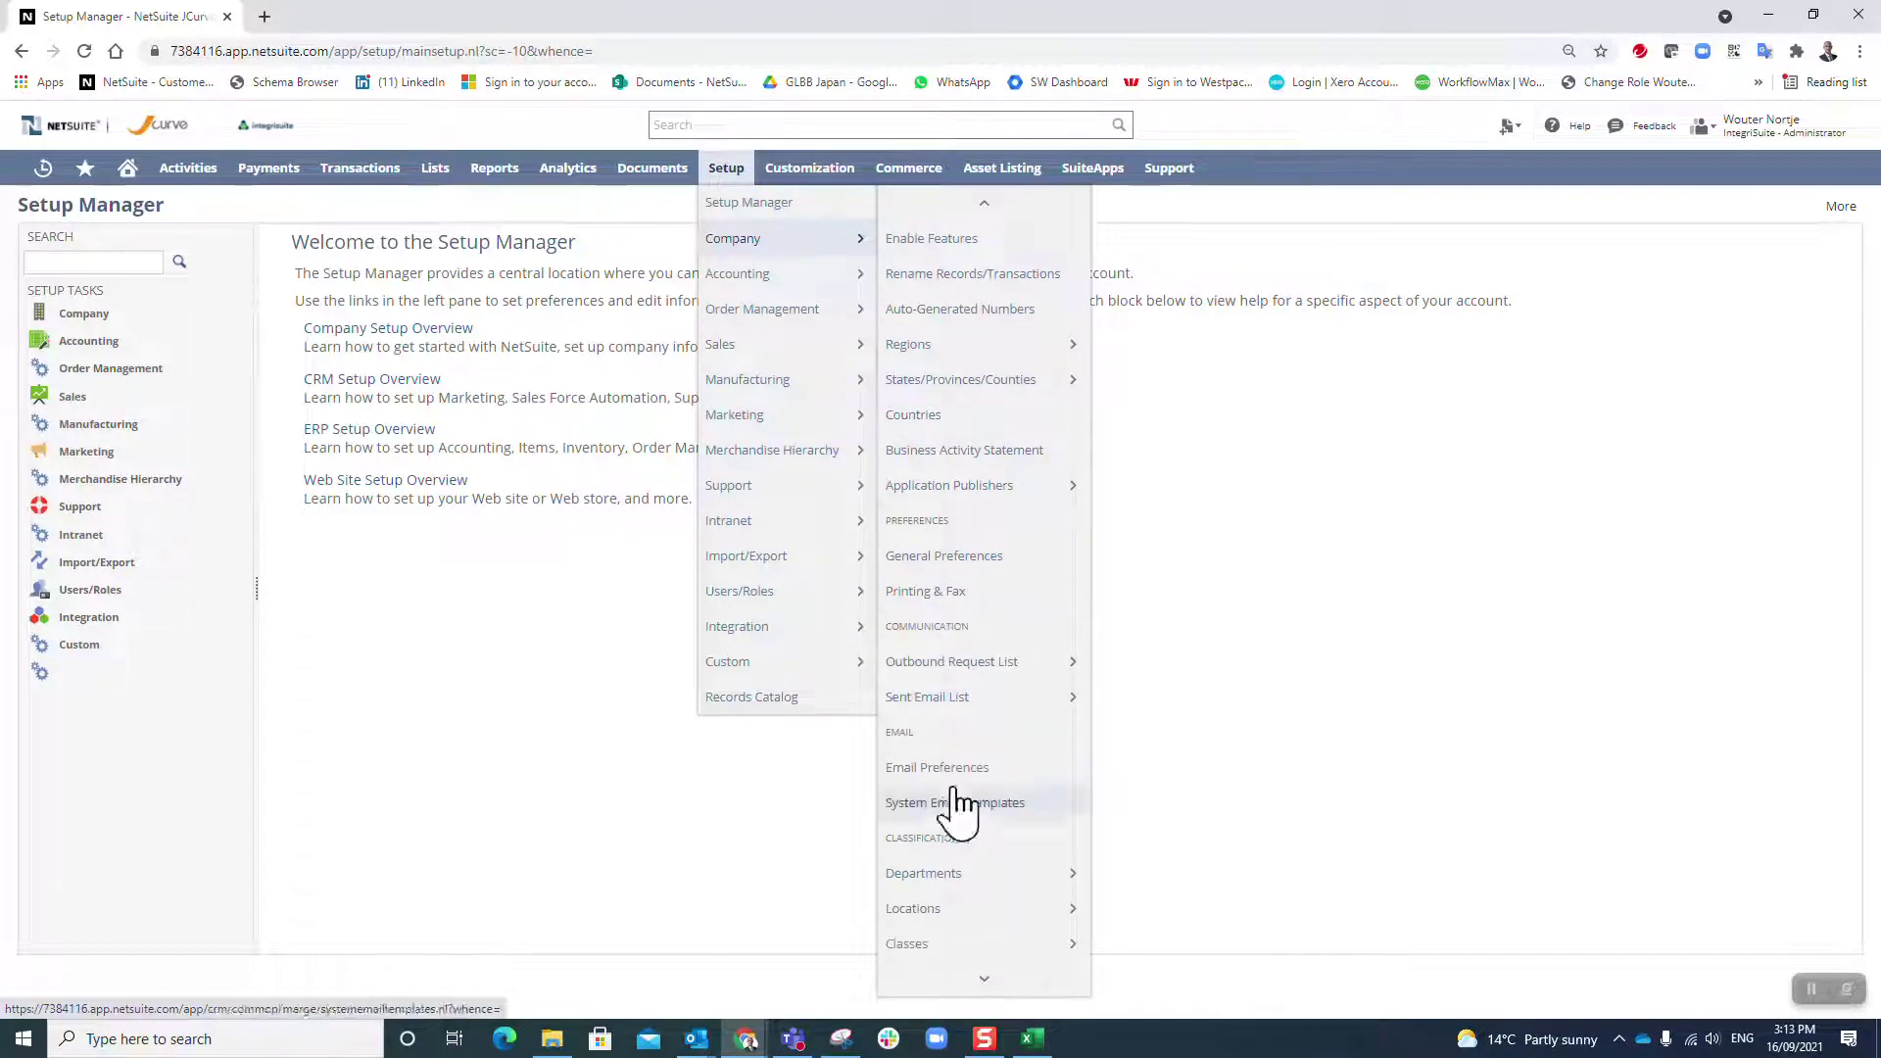
mouse_move(952, 774)
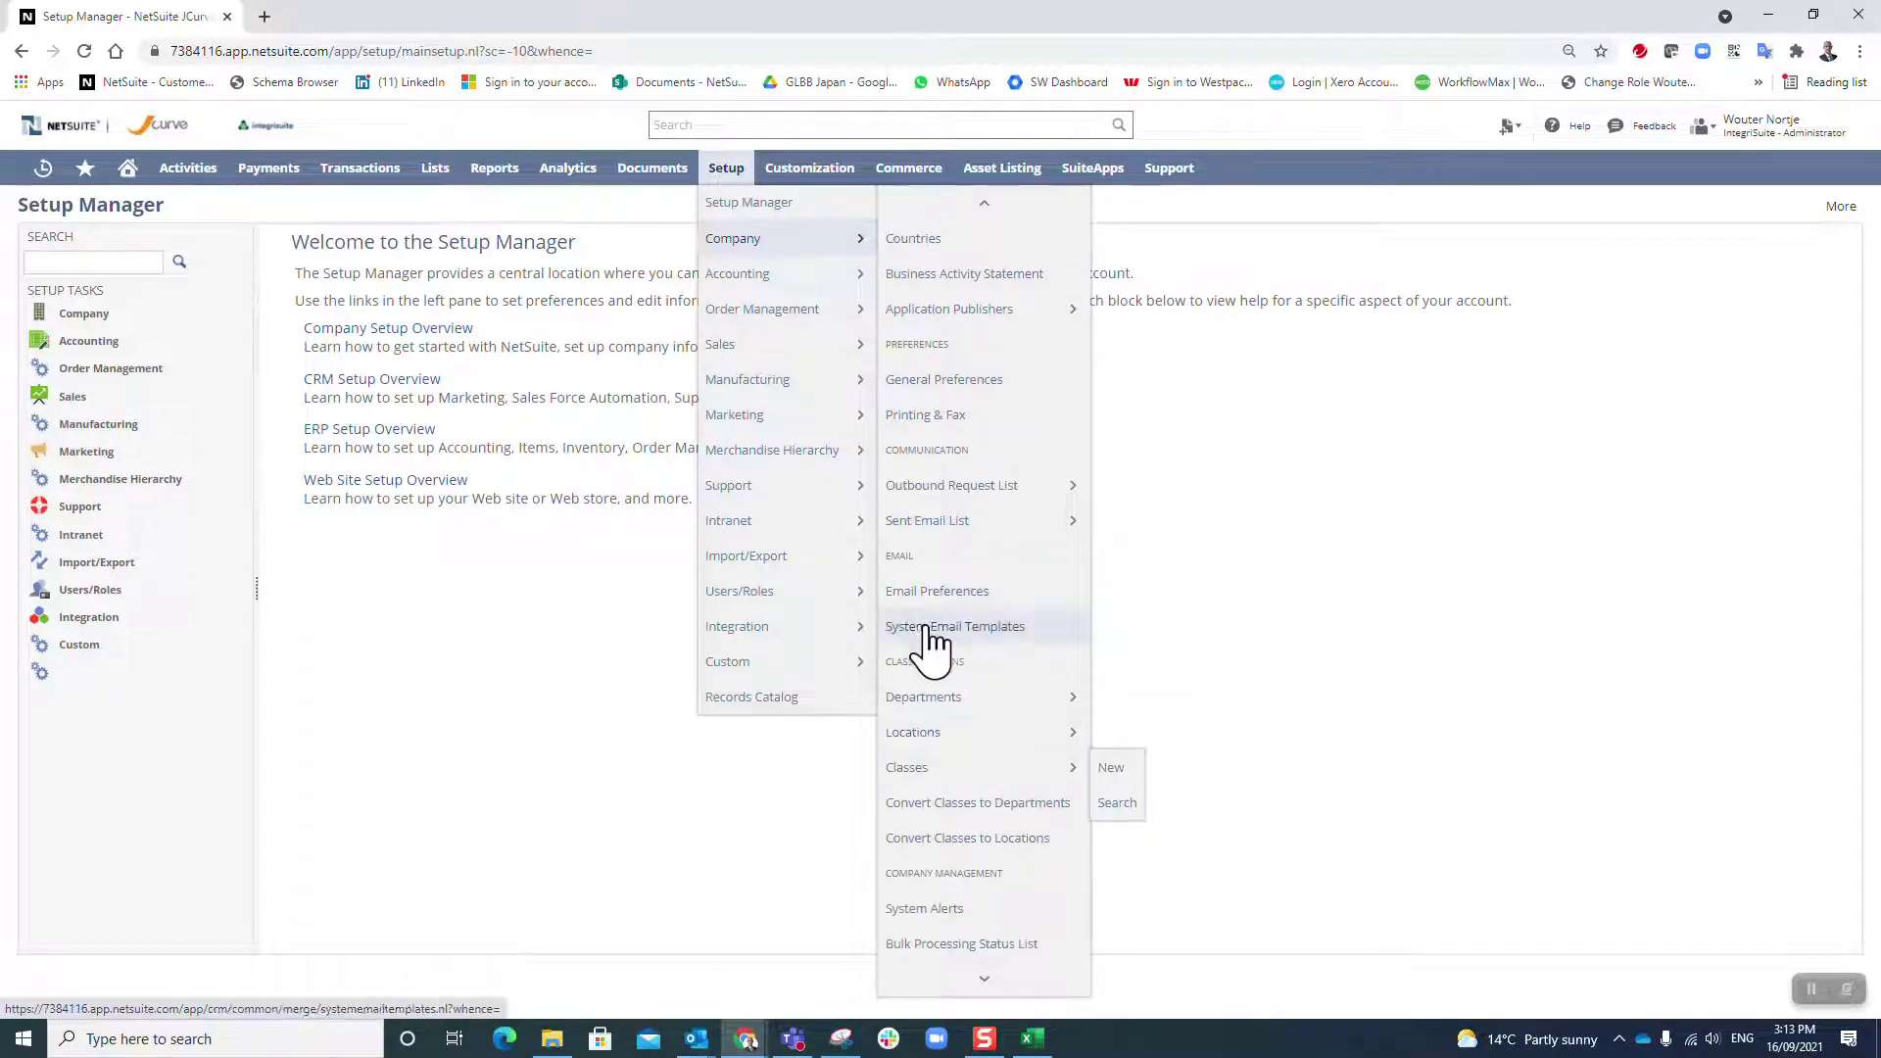
click(921, 696)
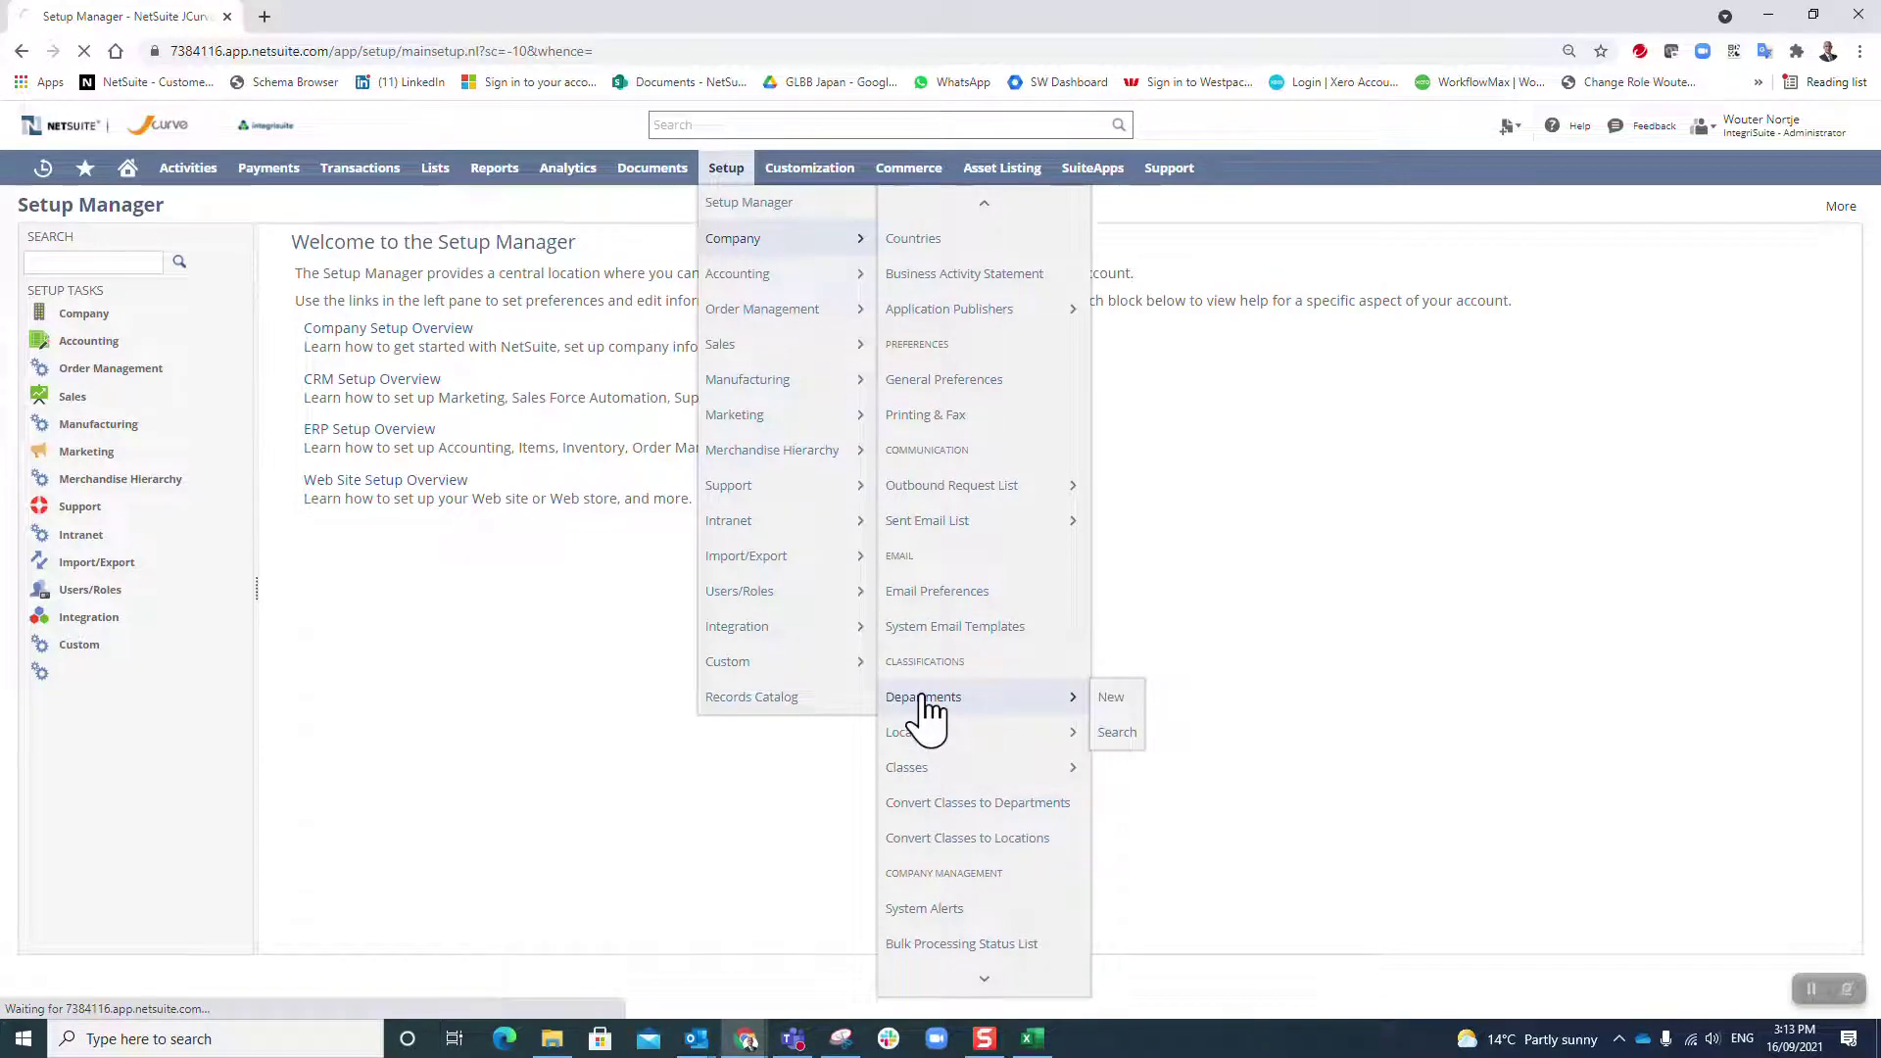
key(alt+Tab)
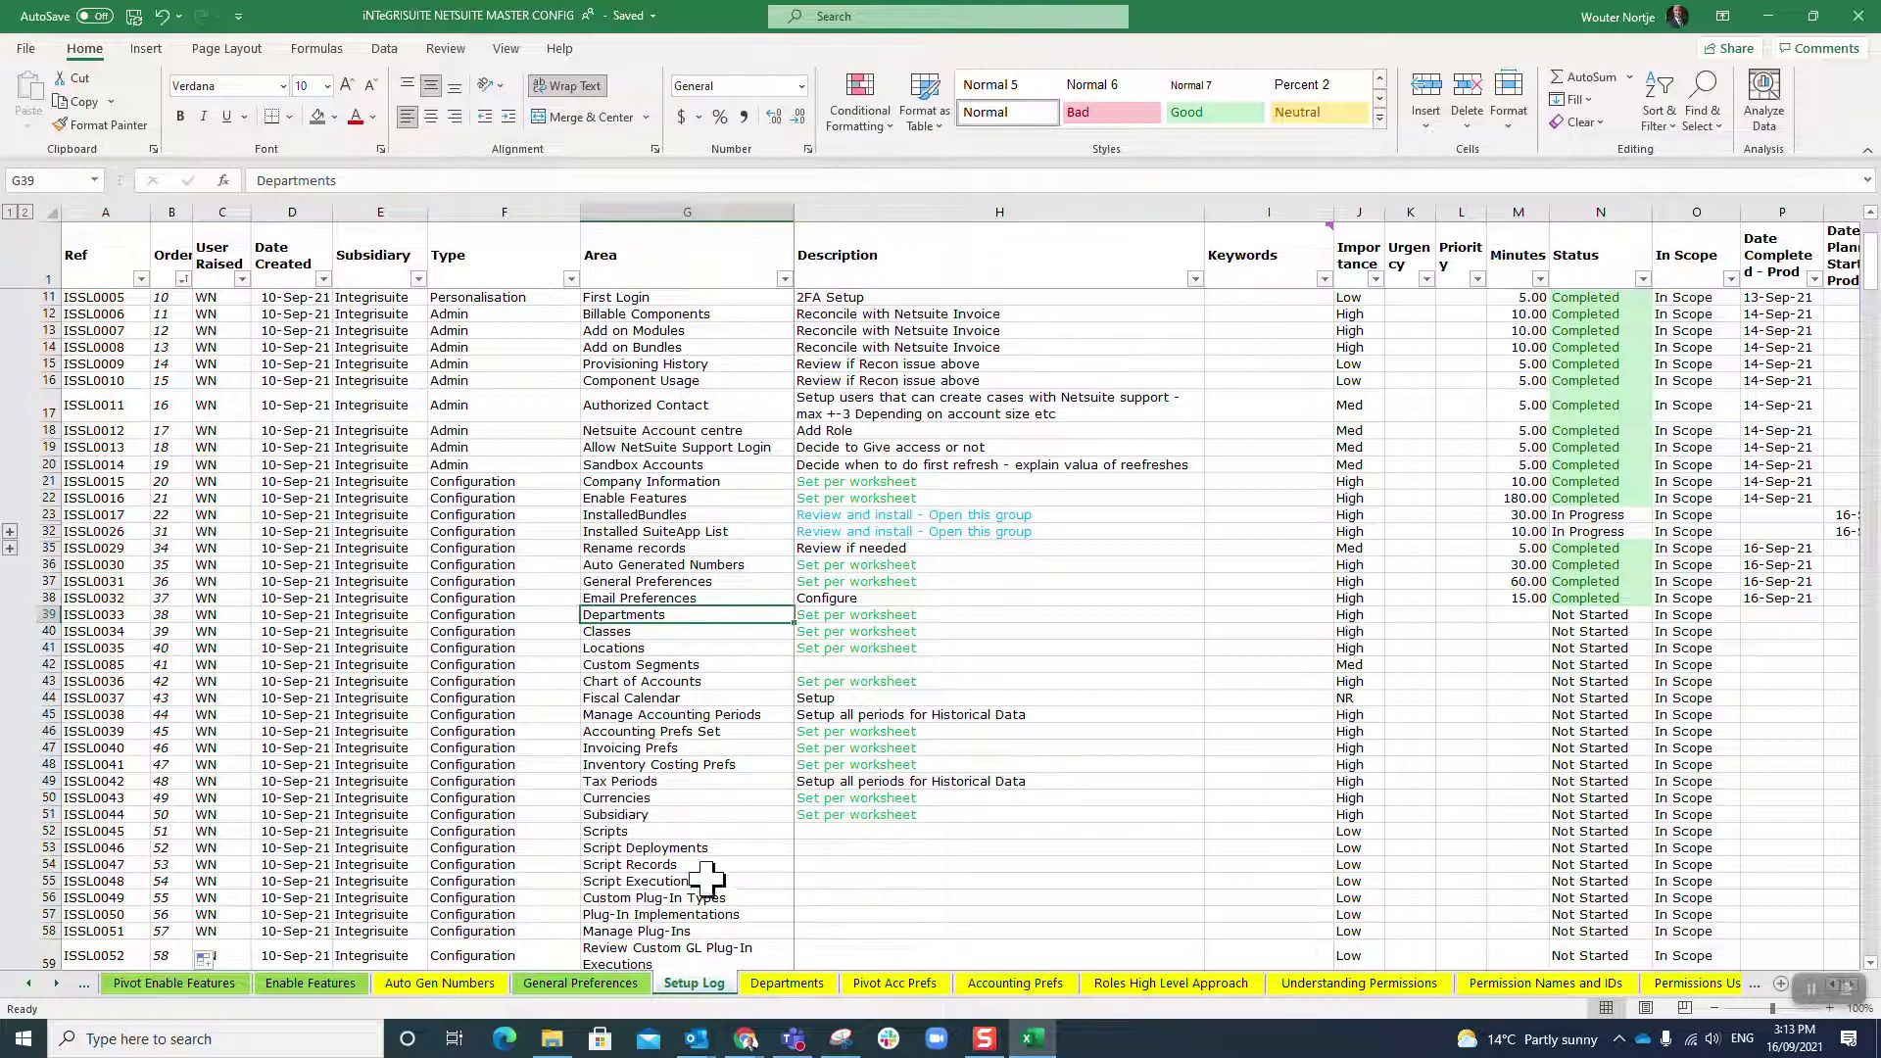
On the Departments sheet, review the Internal ID and Parent/Child columns down to row 8
click(786, 984)
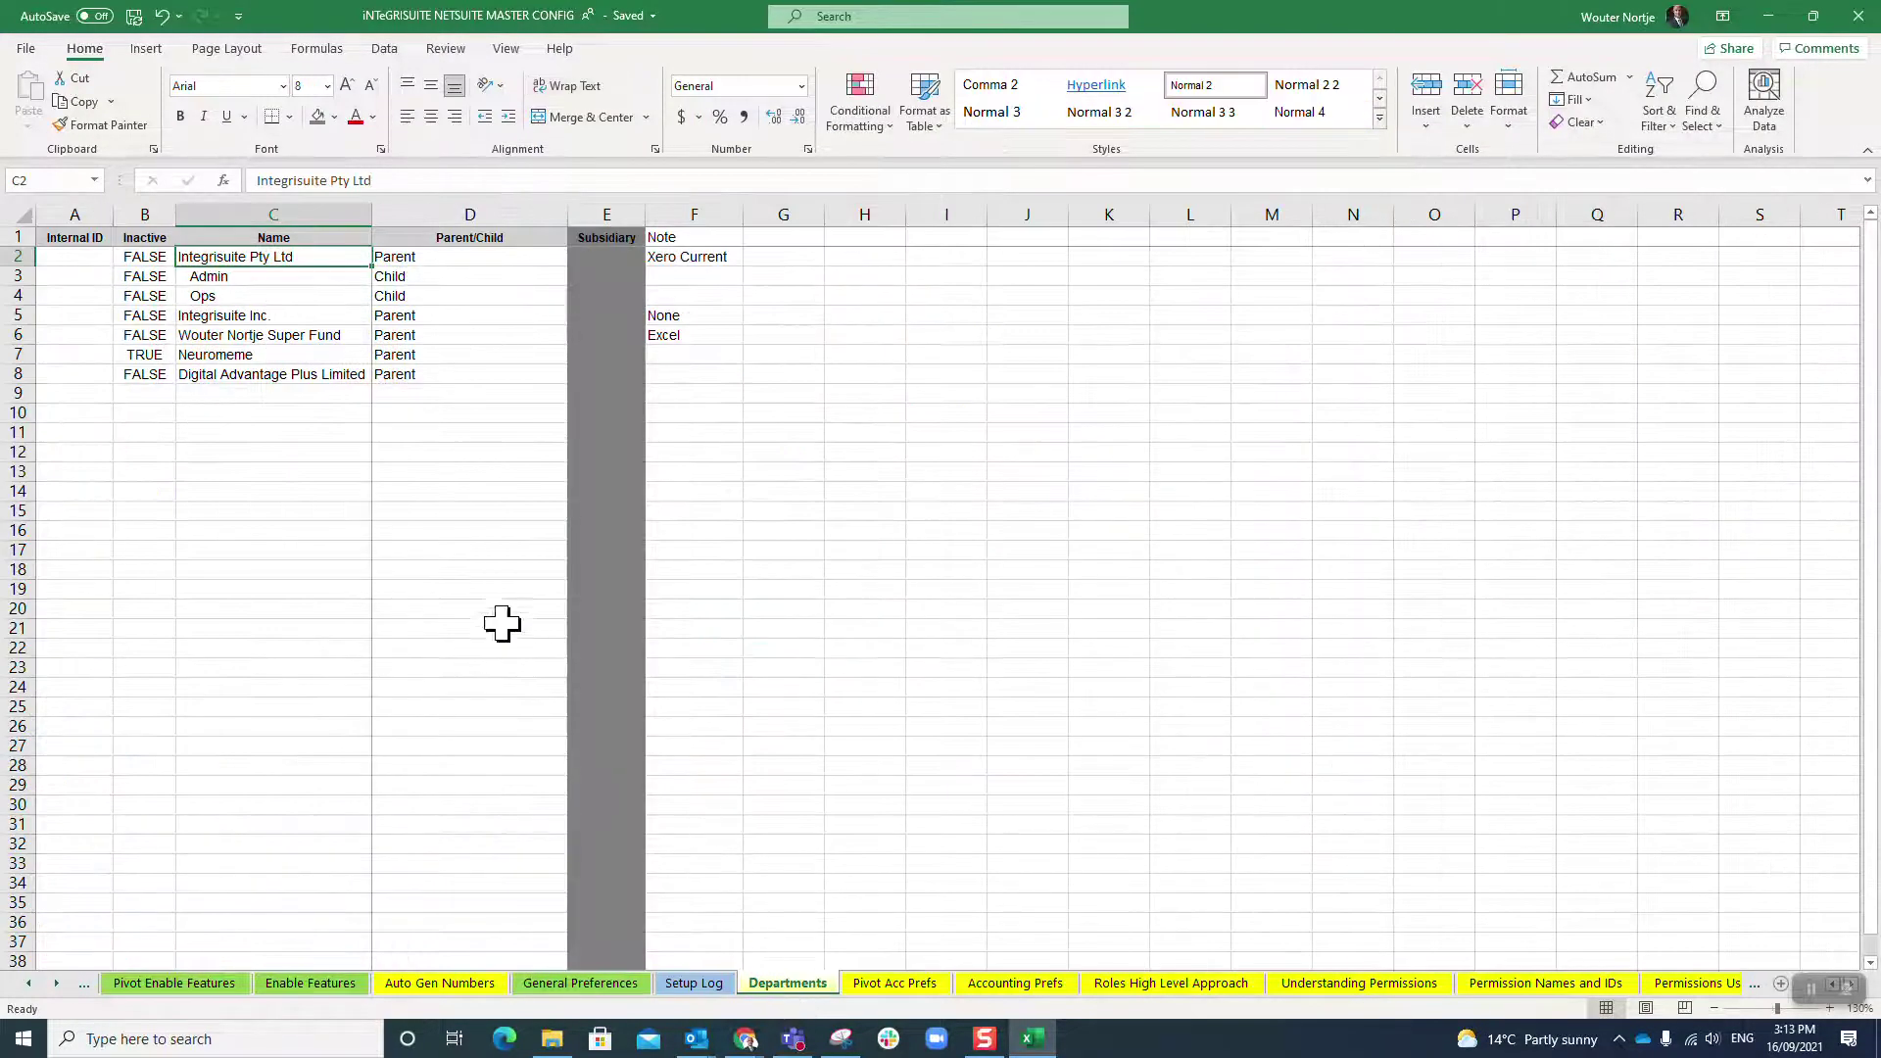
click(274, 443)
click(269, 489)
click(260, 277)
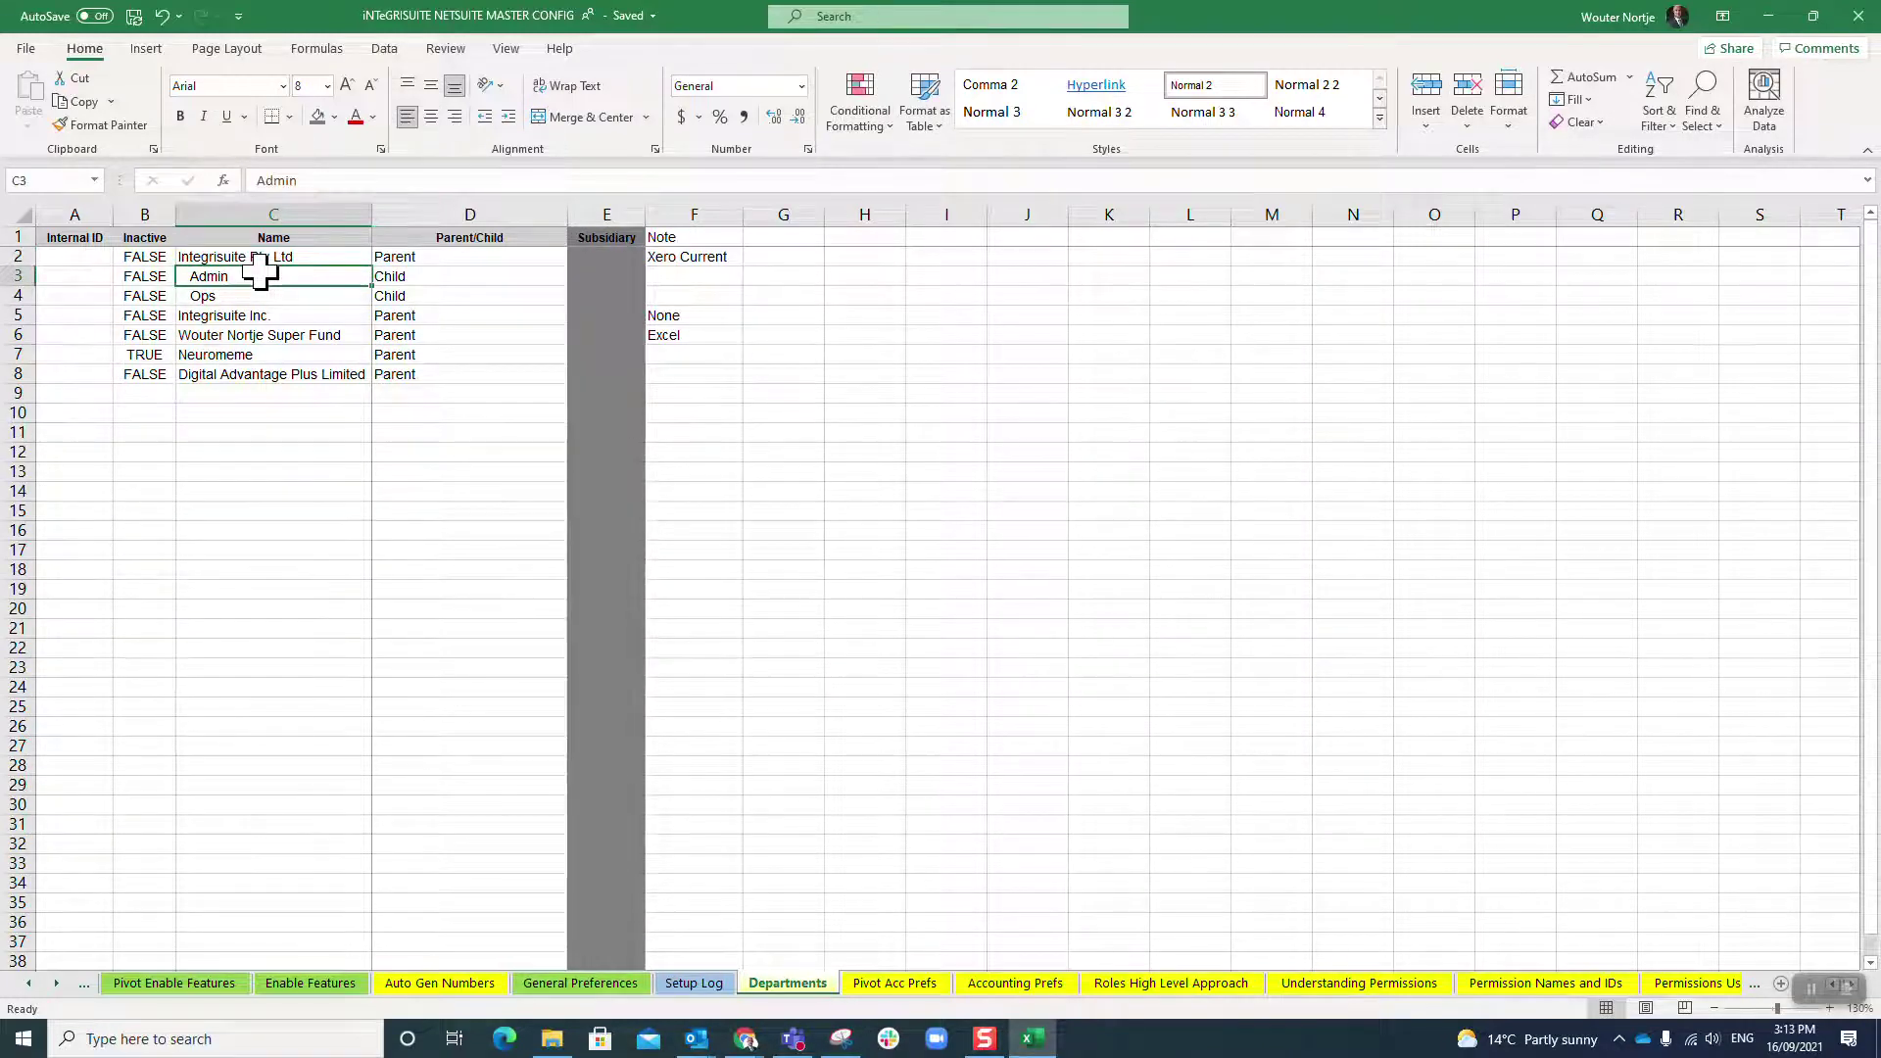
key(shift+Right)
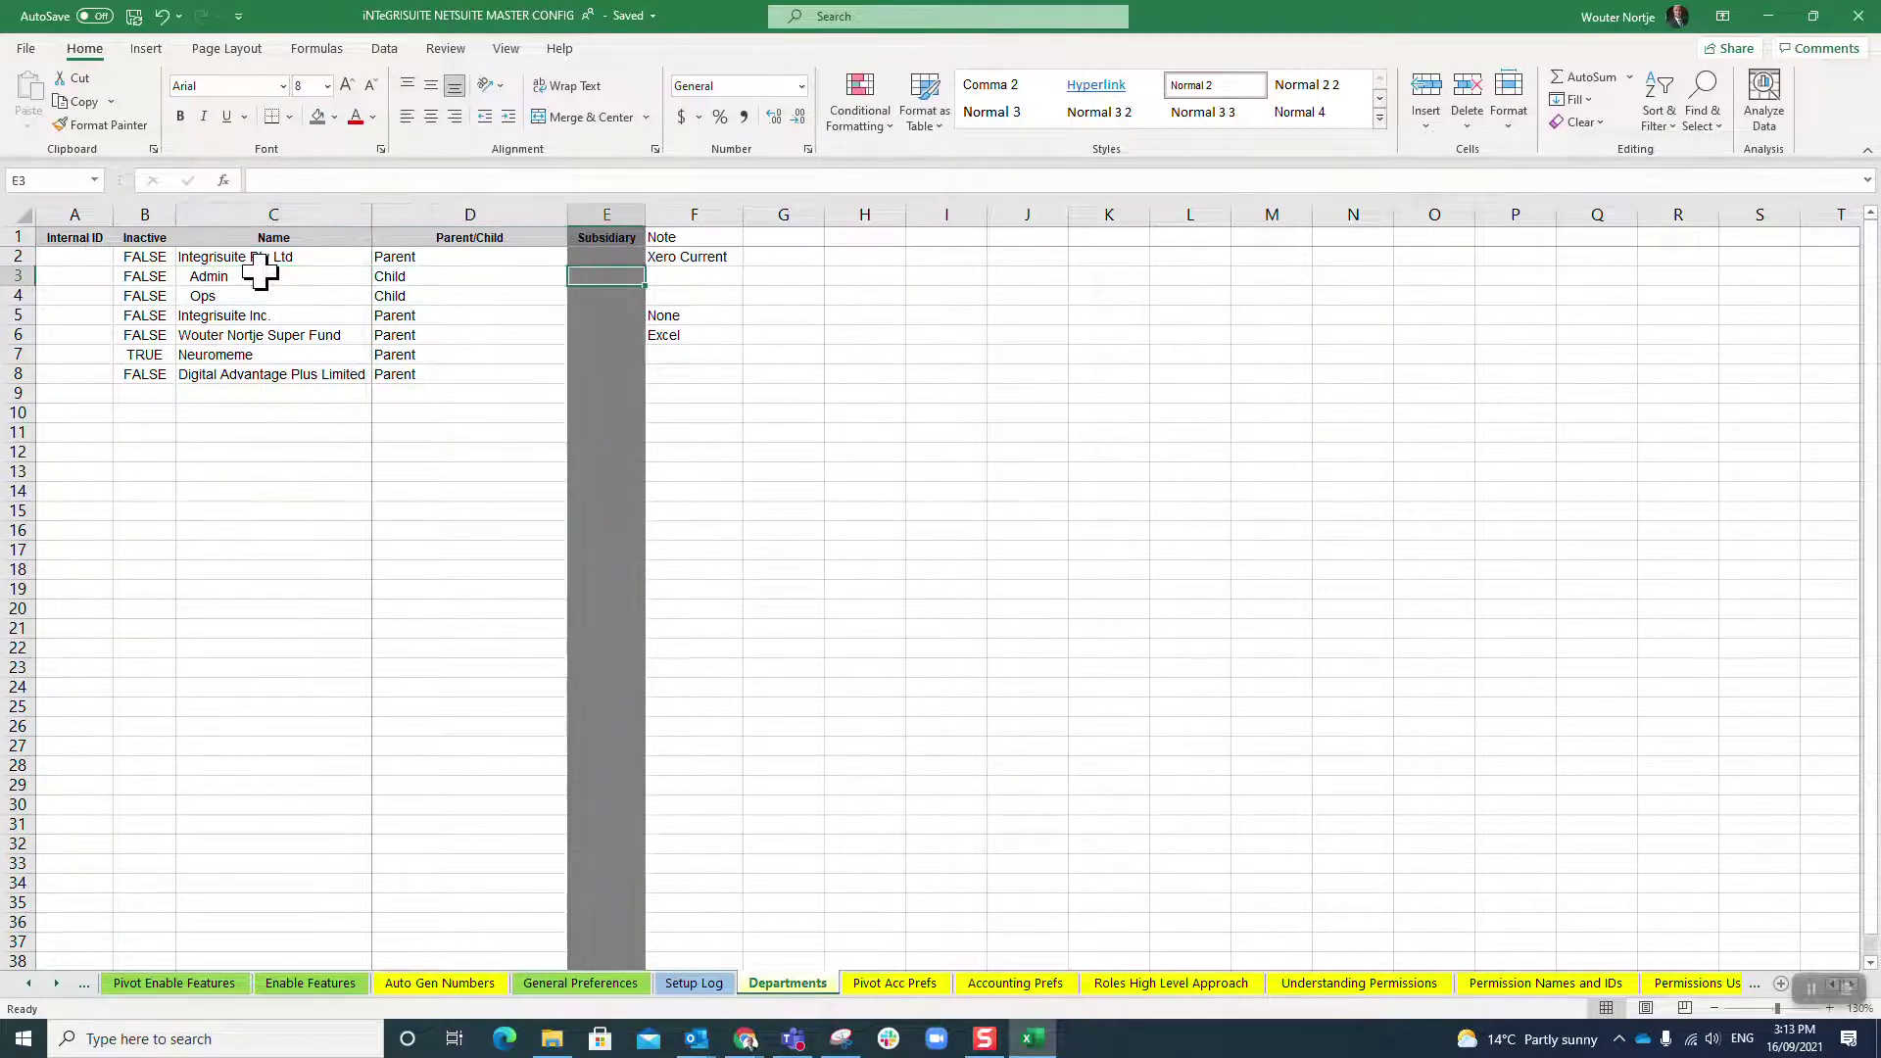
key(Right)
key(Left)
key(Left)
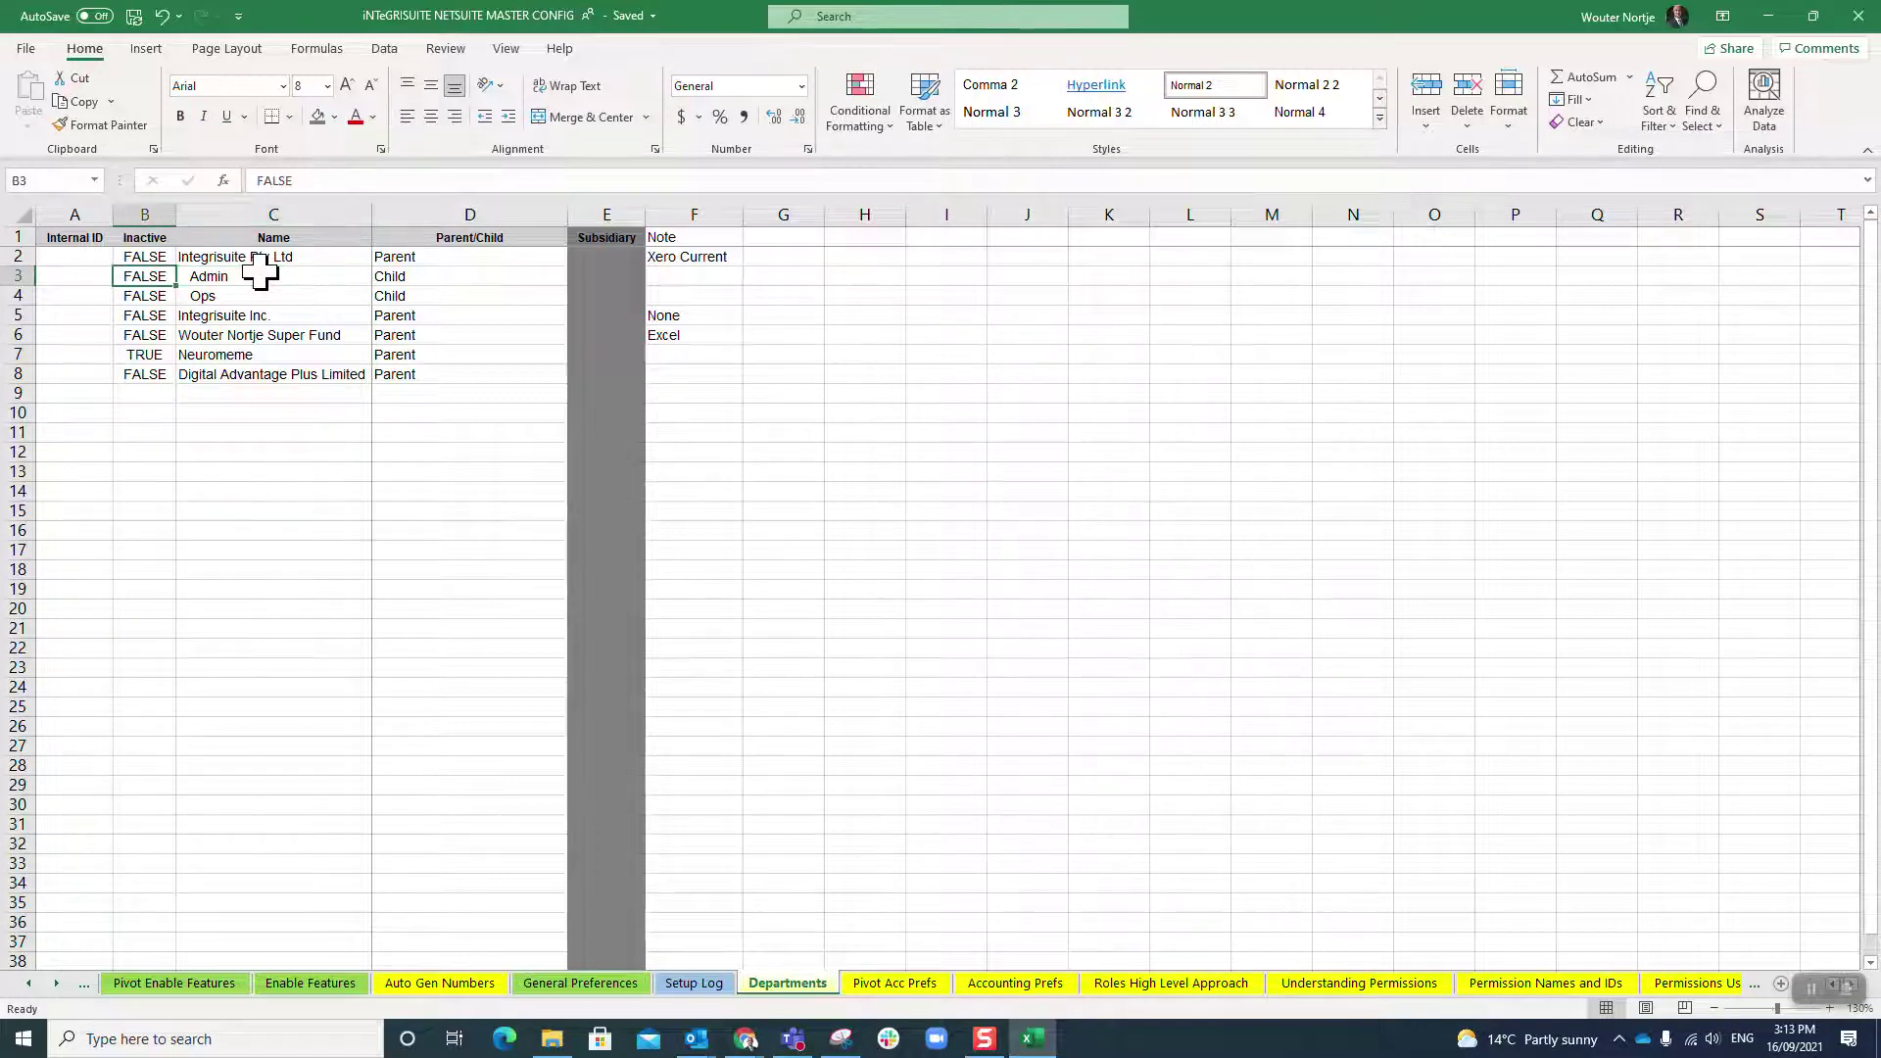
key(Up)
key(Left)
key(Right)
key(Left)
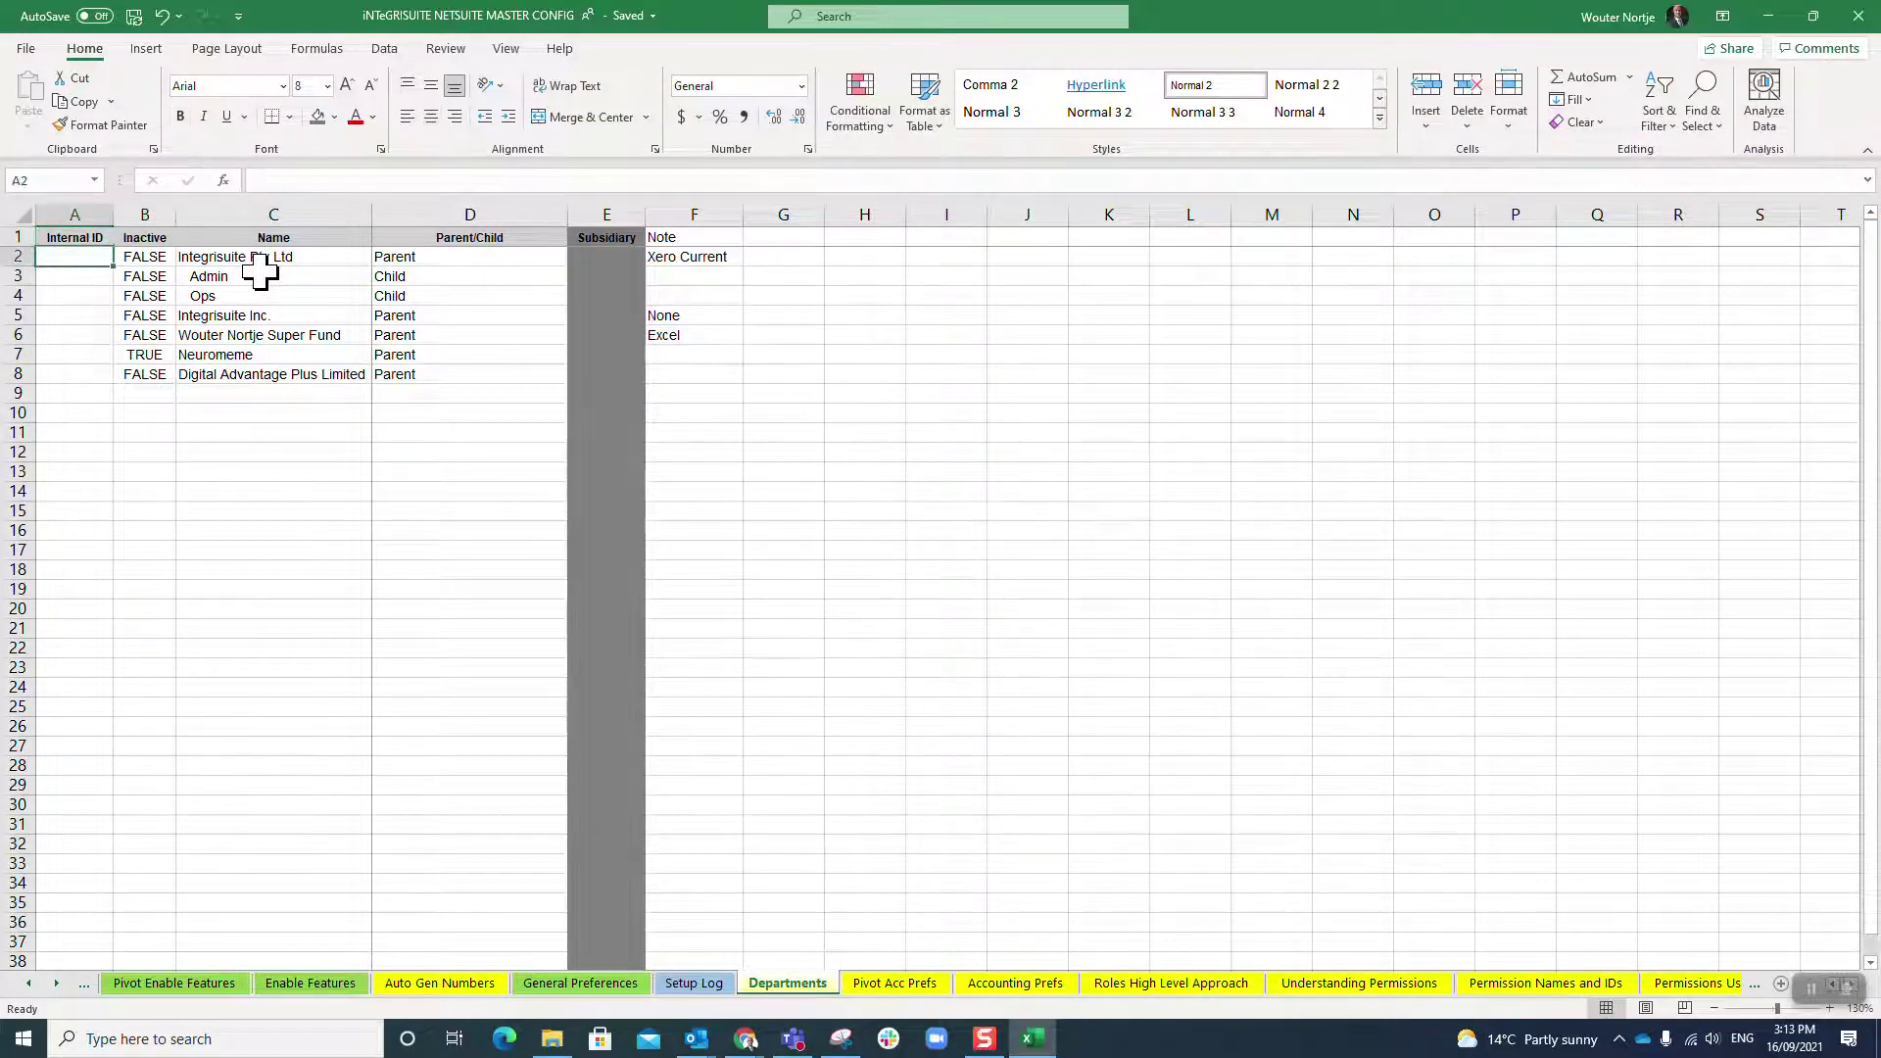
key(Down)
key(Down)
key(Down)
key(Down)
key(Down)
key(Down)
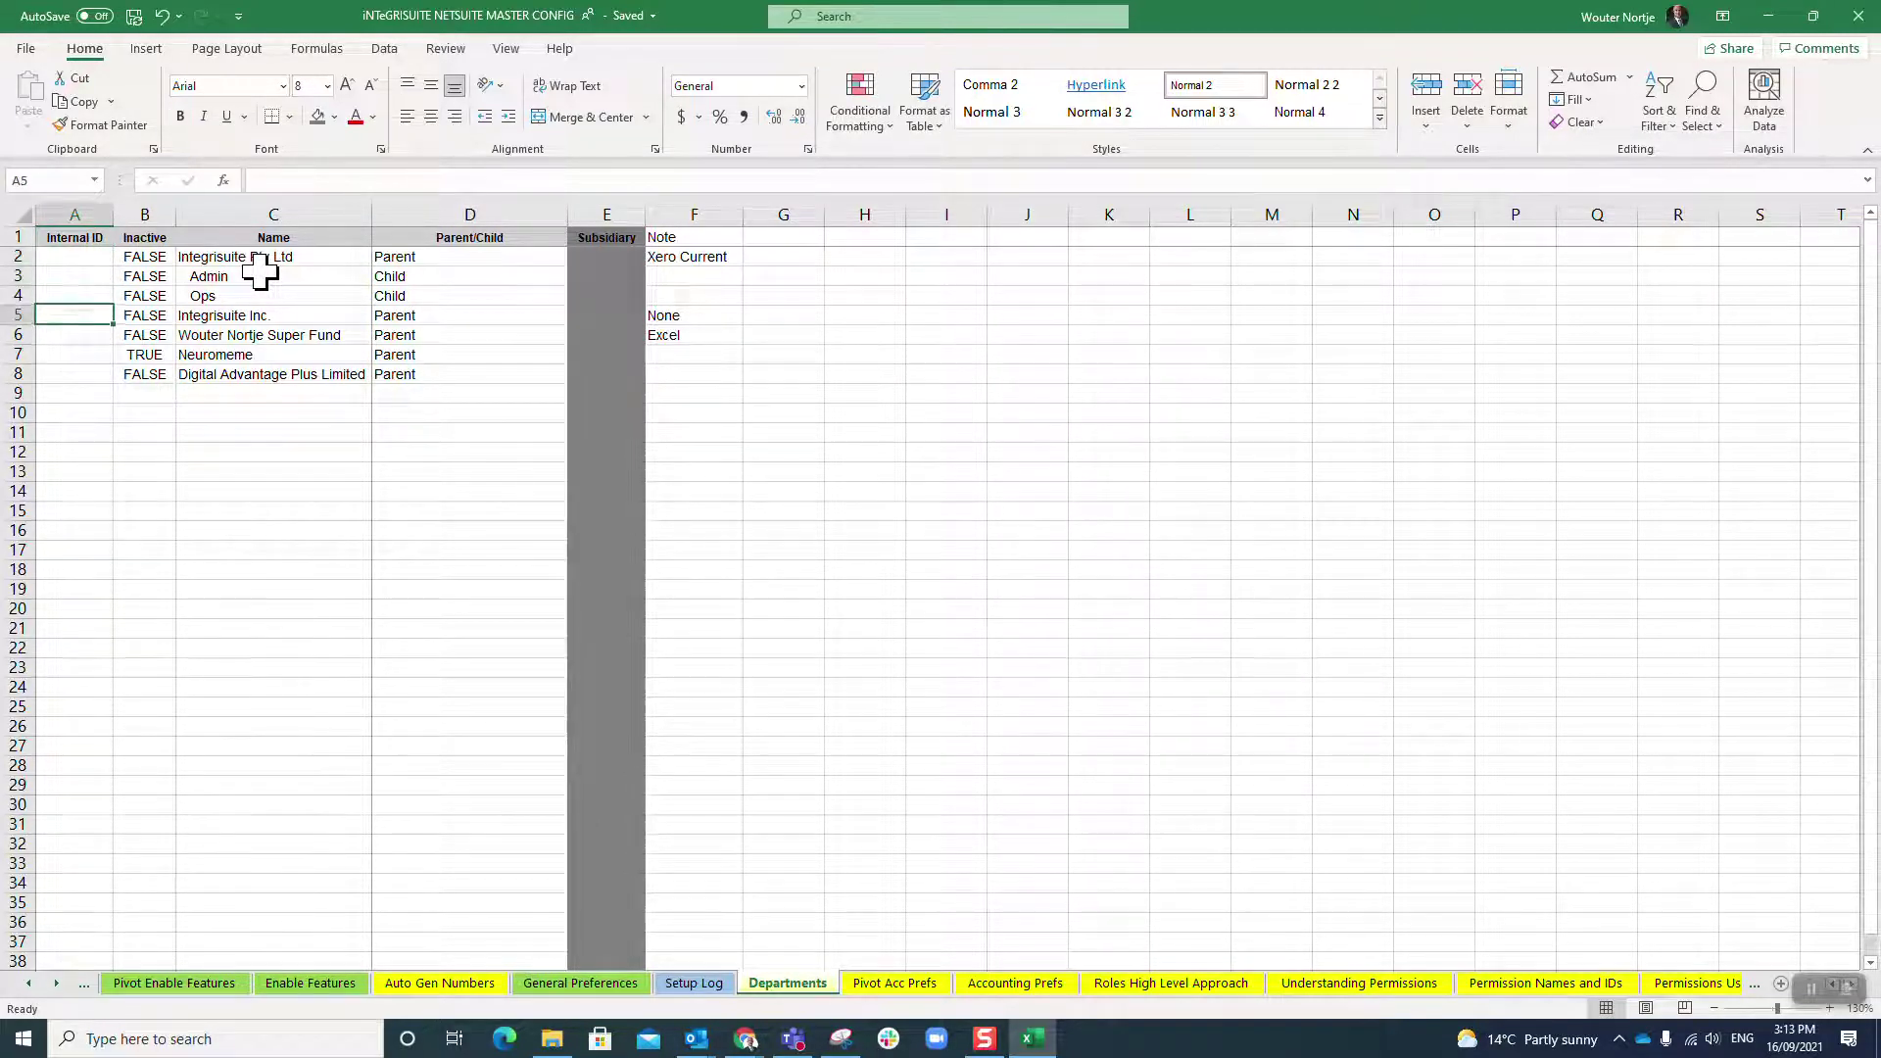
key(Right)
key(Right)
key(Up)
key(Up)
key(Up)
key(Up)
key(Up)
key(Up)
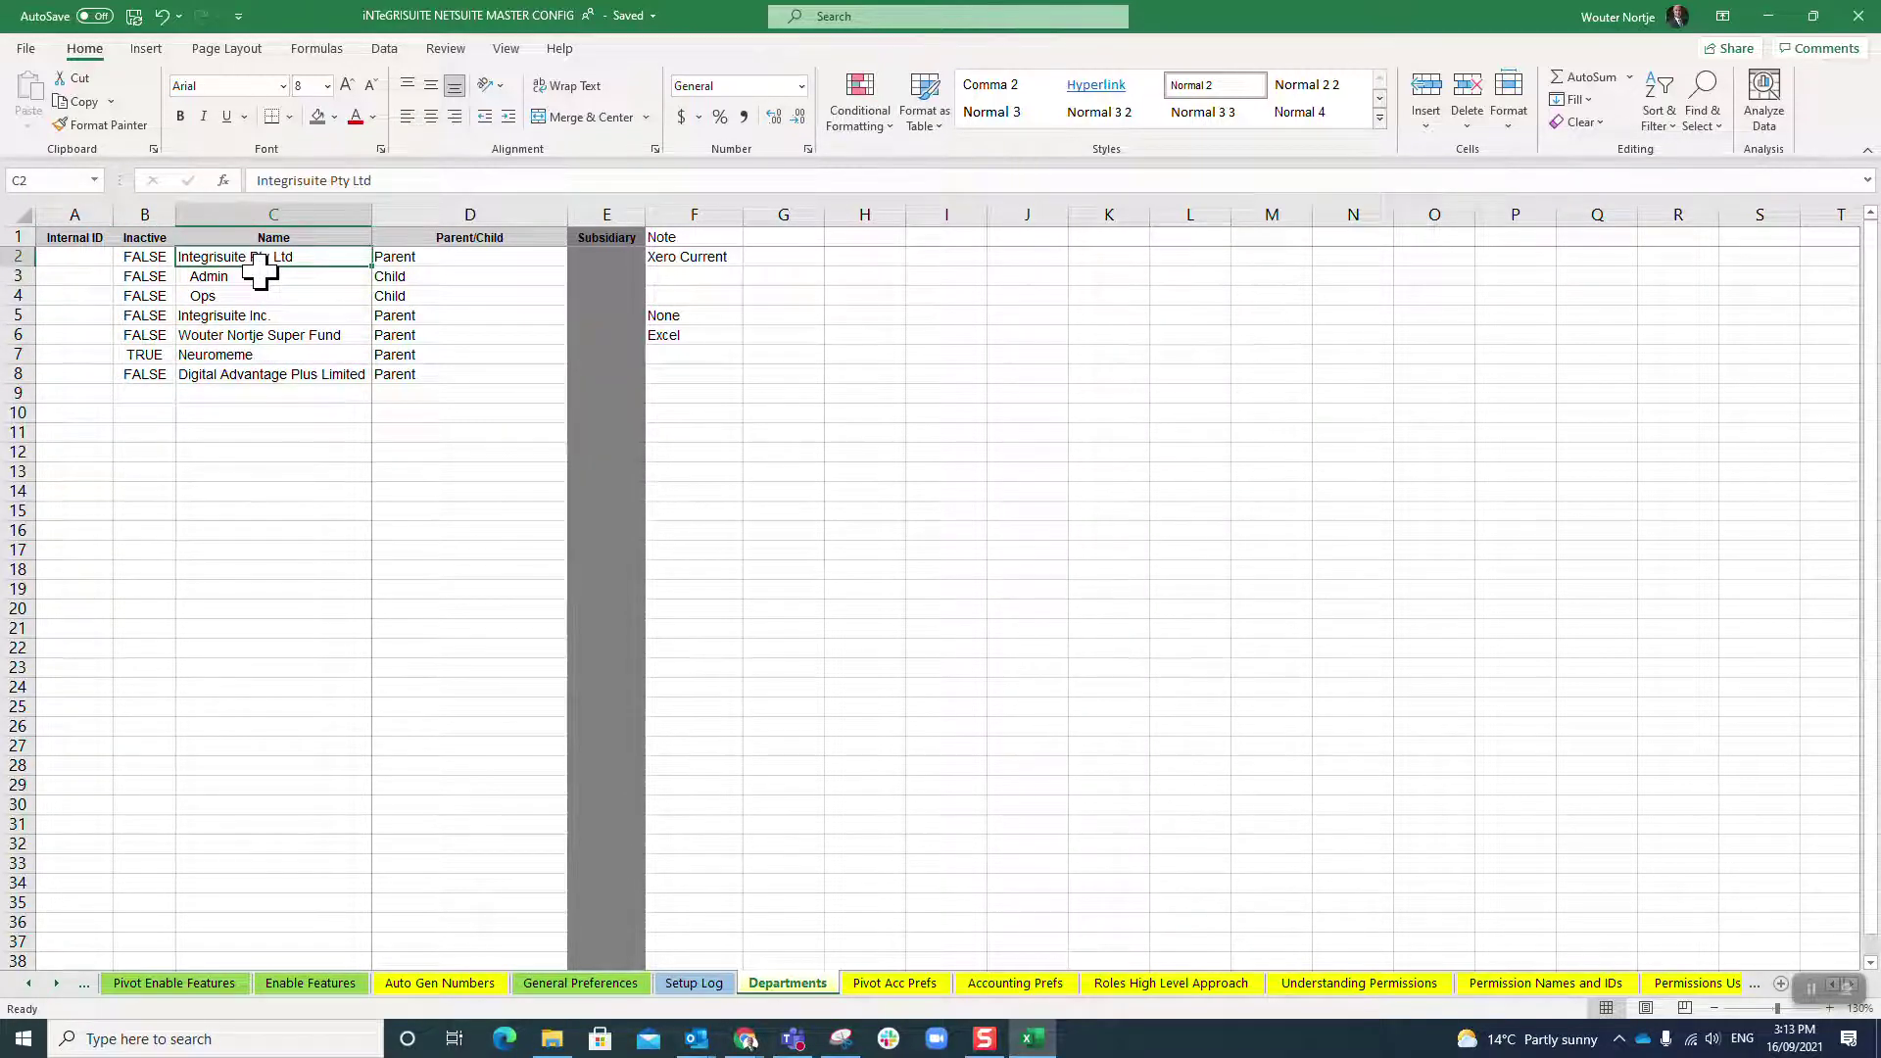
key(Down)
key(Down)
key(Down)
key(Down)
key(Down)
key(Right)
key(Up)
key(Up)
key(Up)
key(Up)
key(Up)
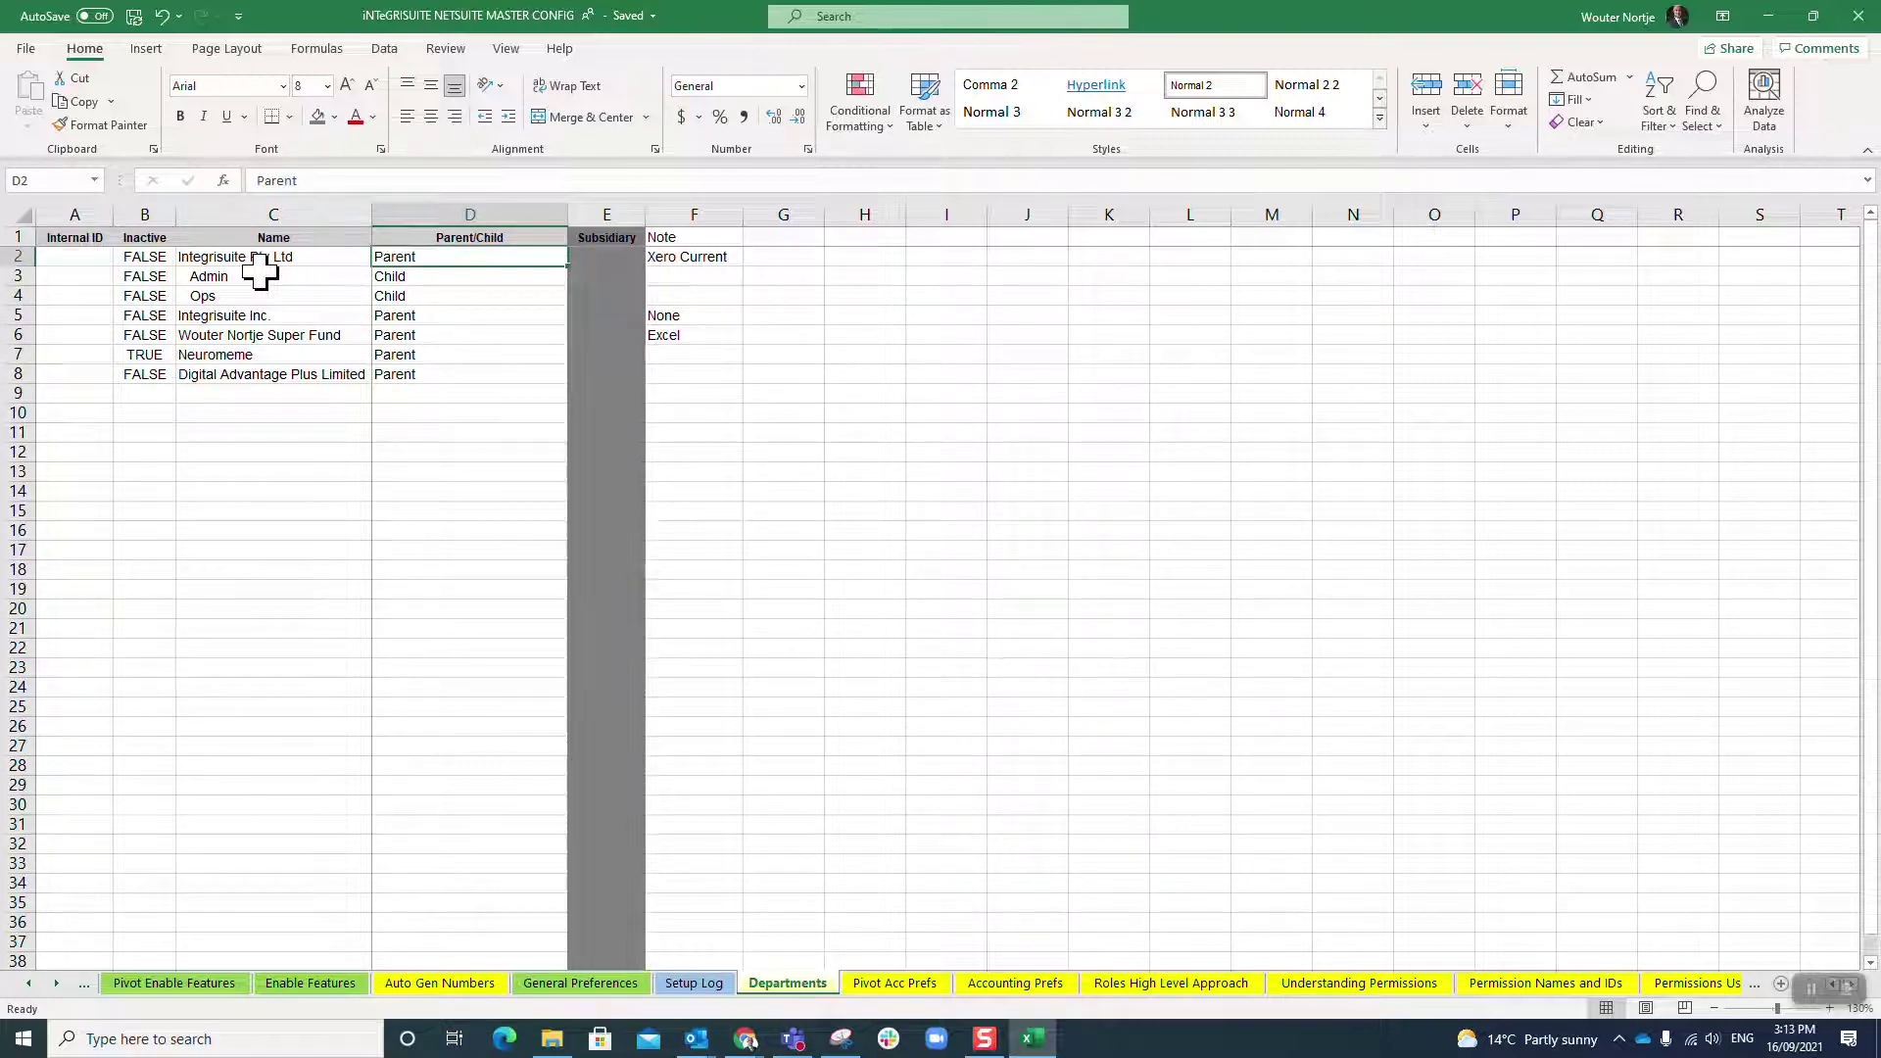
key(Down)
key(Down)
key(Down)
key(Down)
key(Down)
key(Down)
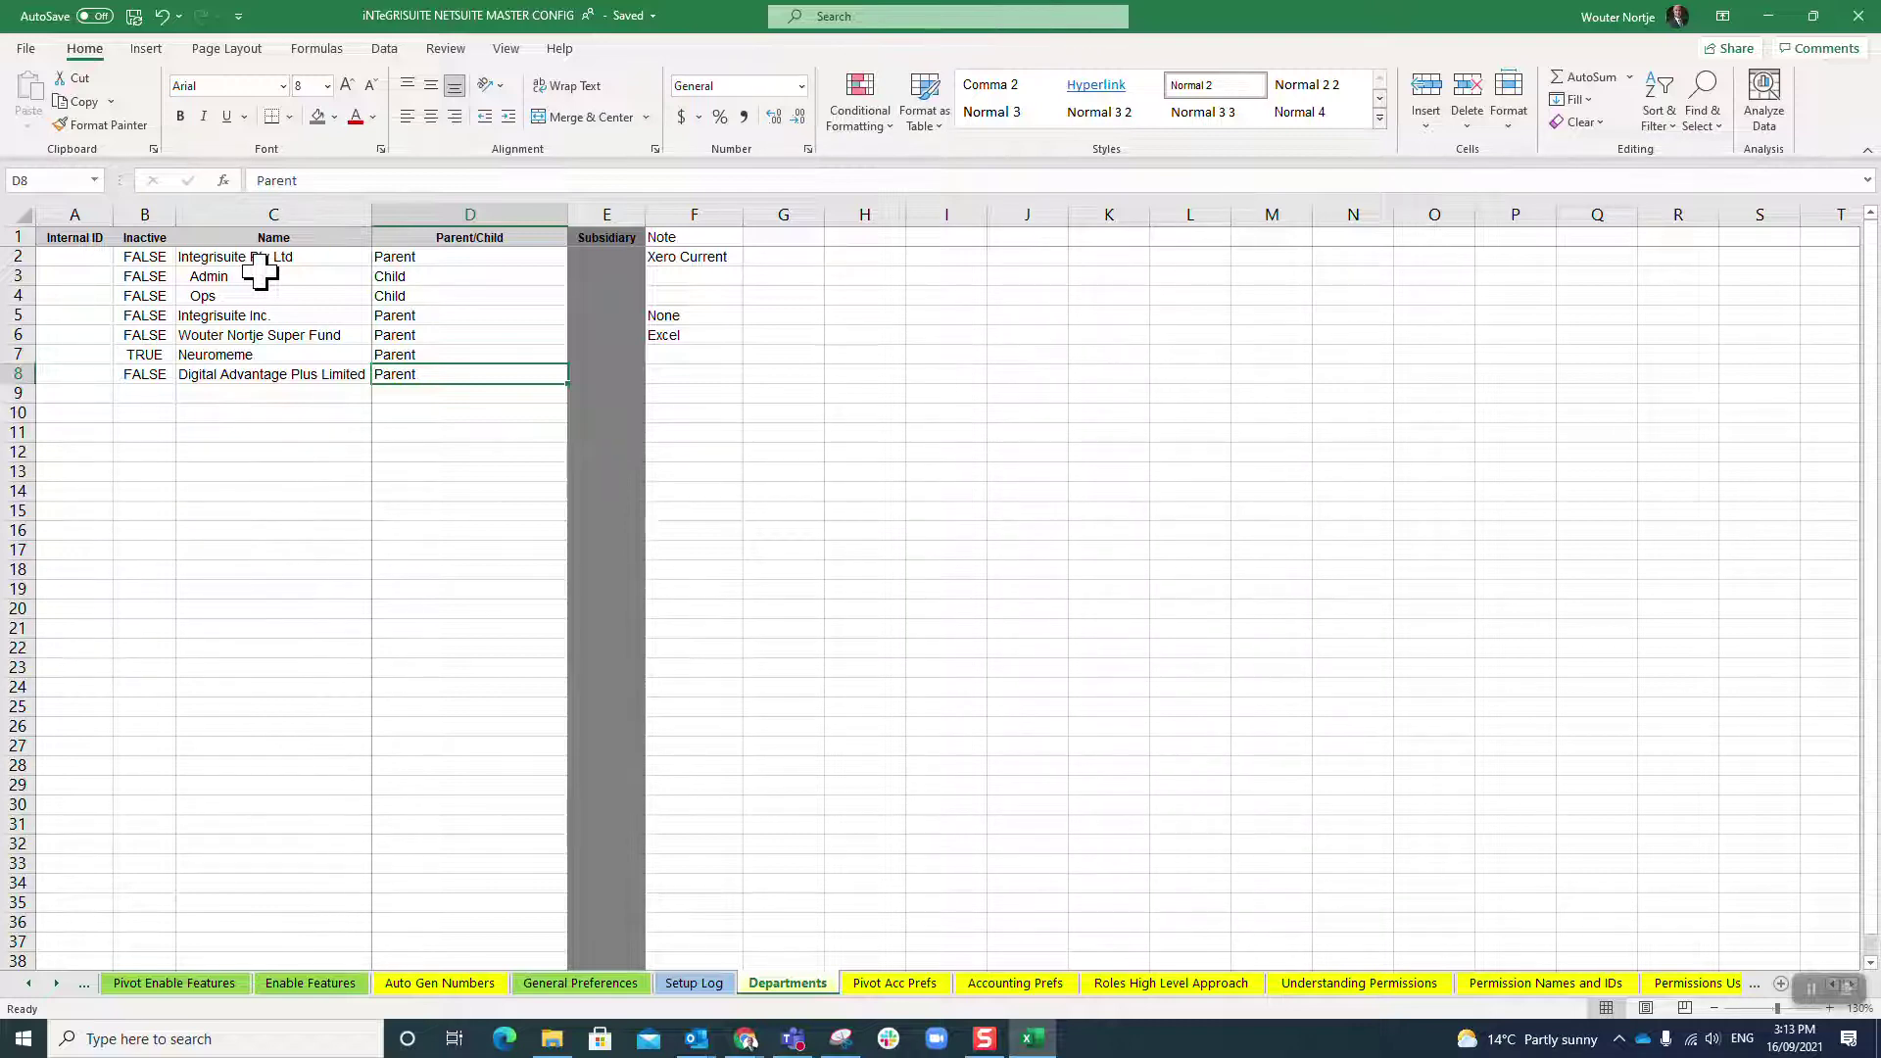
key(Up)
key(Up)
key(Up)
key(Up)
key(Up)
key(Up)
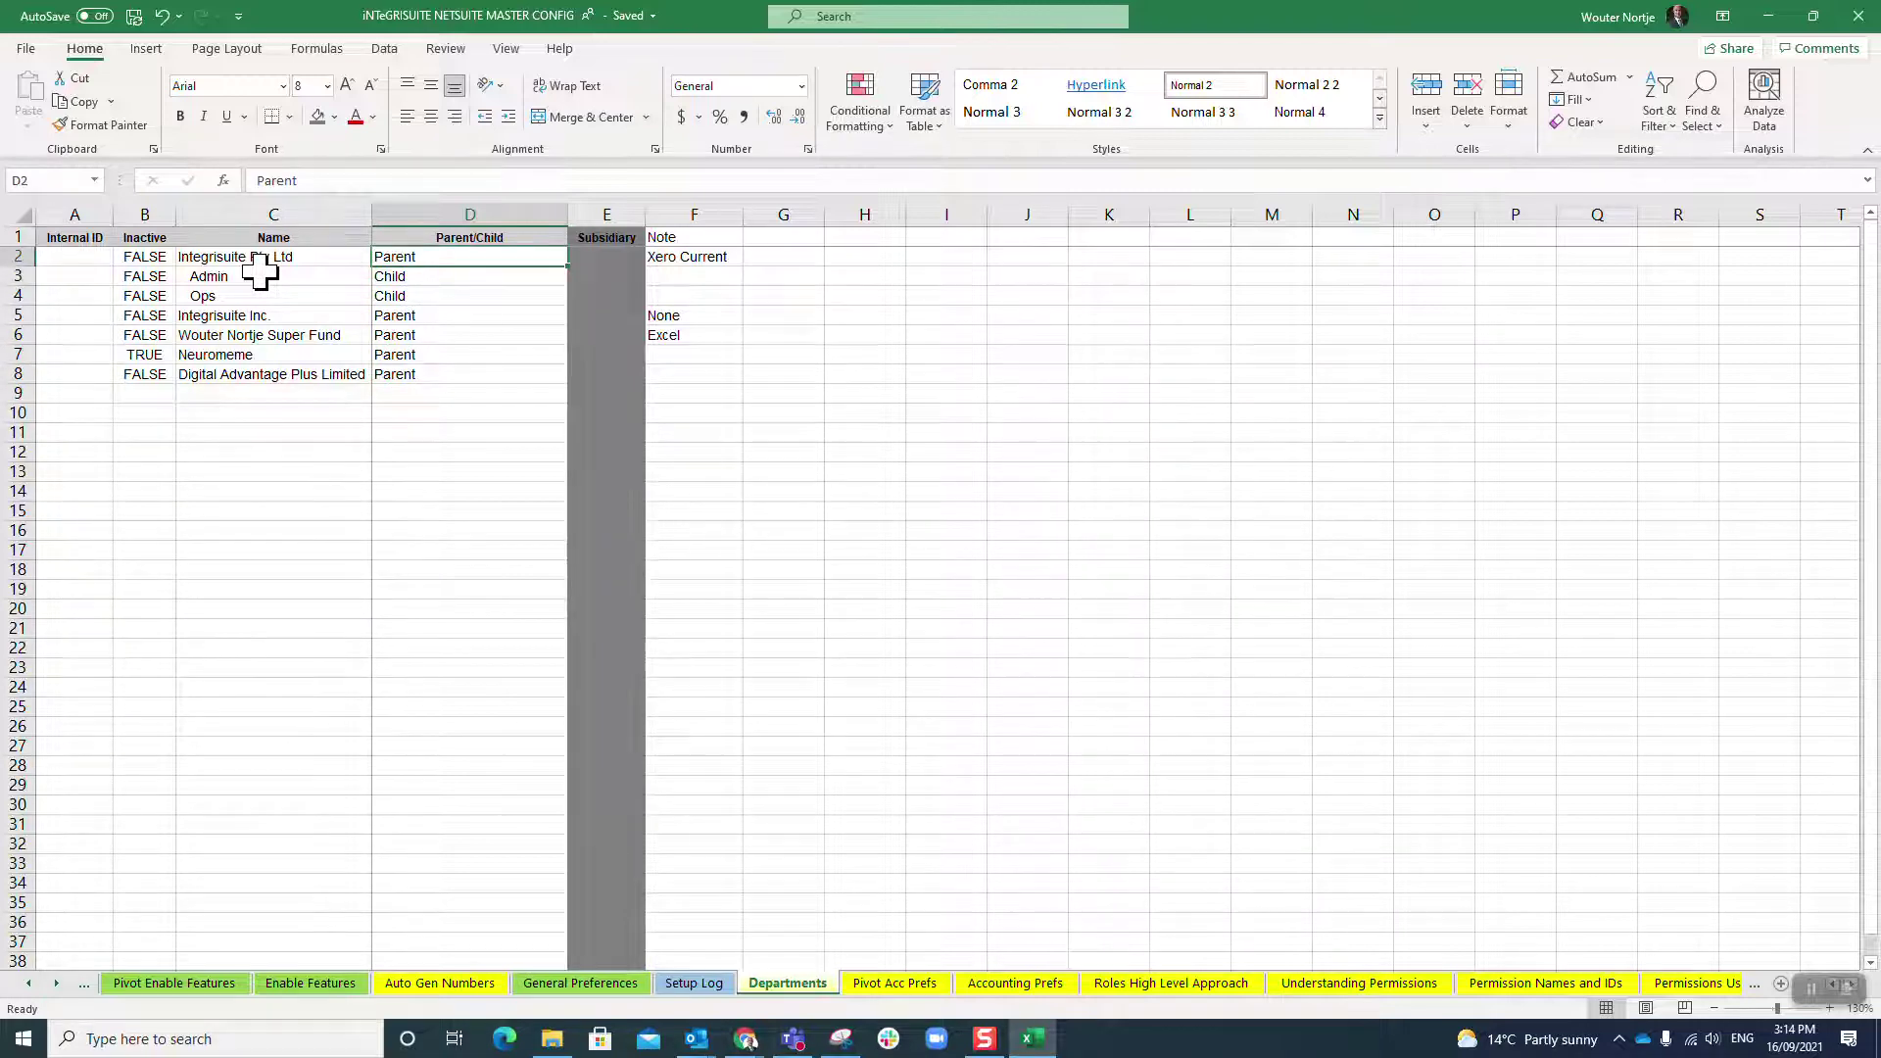
key(Down)
key(Down)
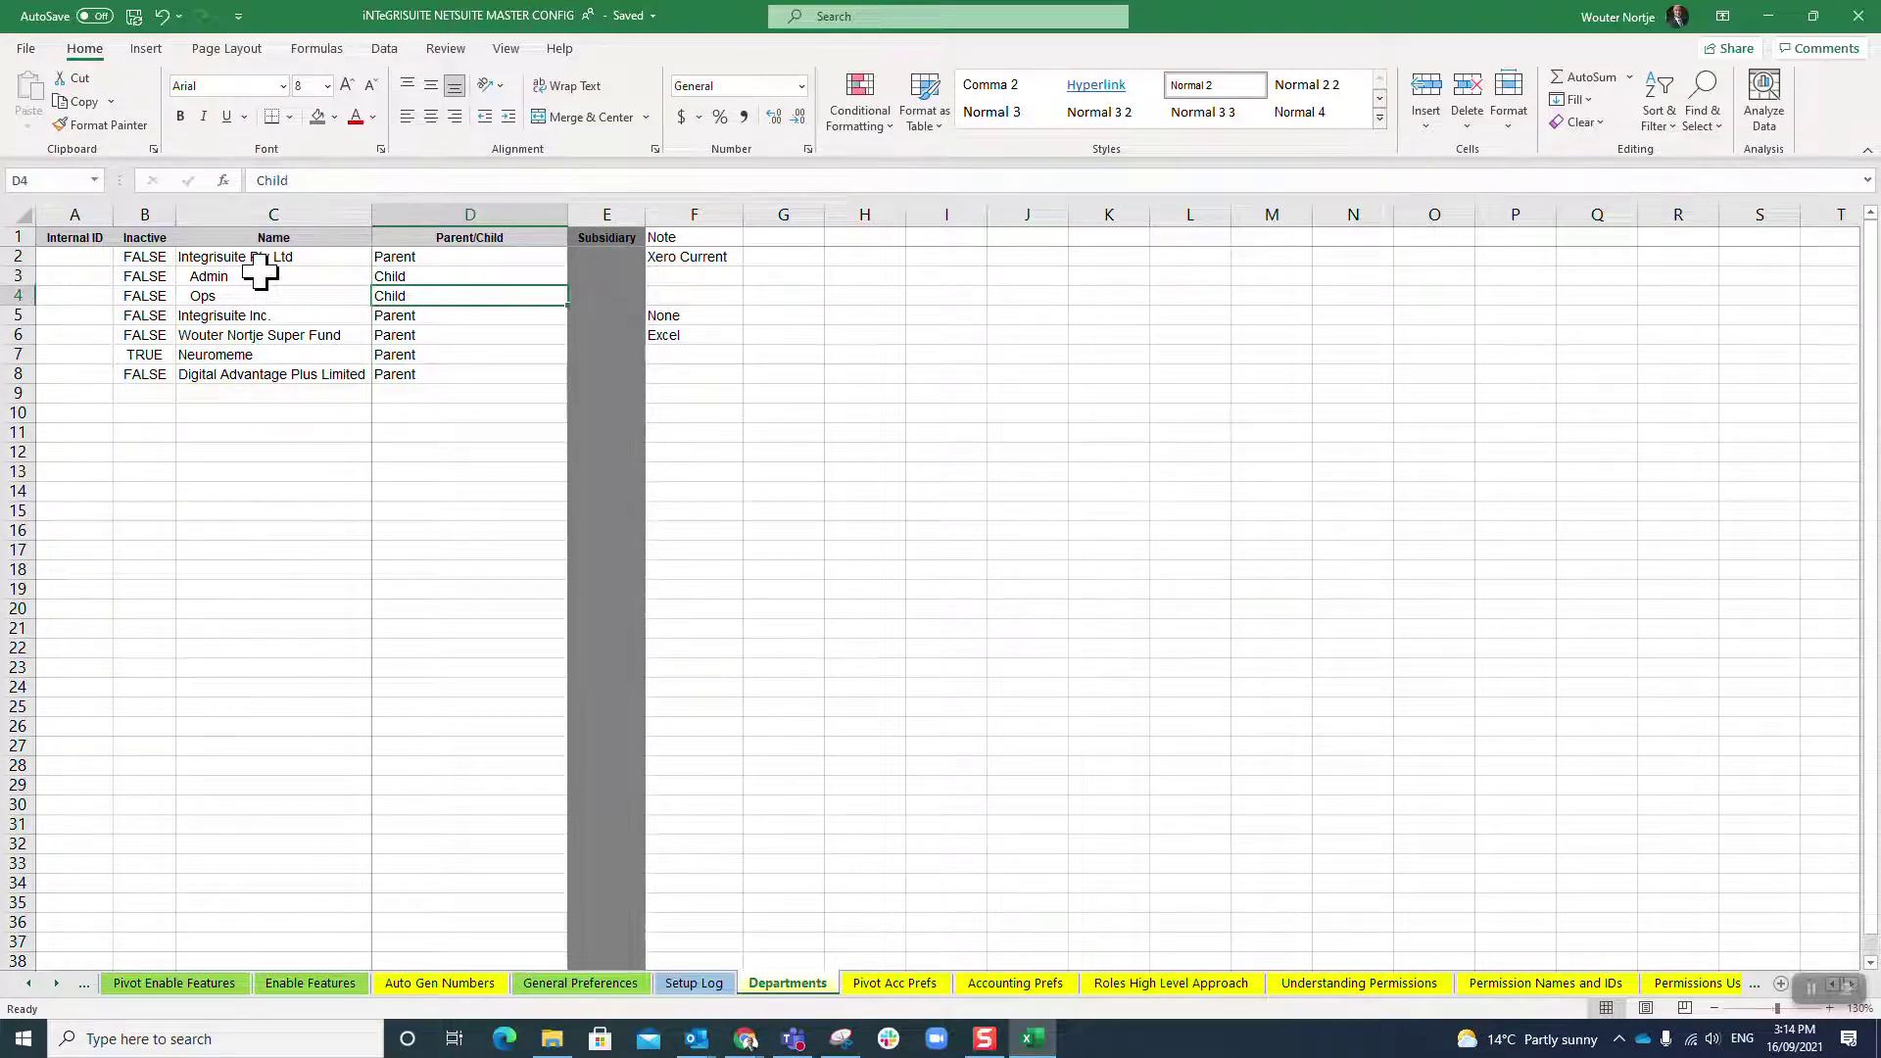
key(Left)
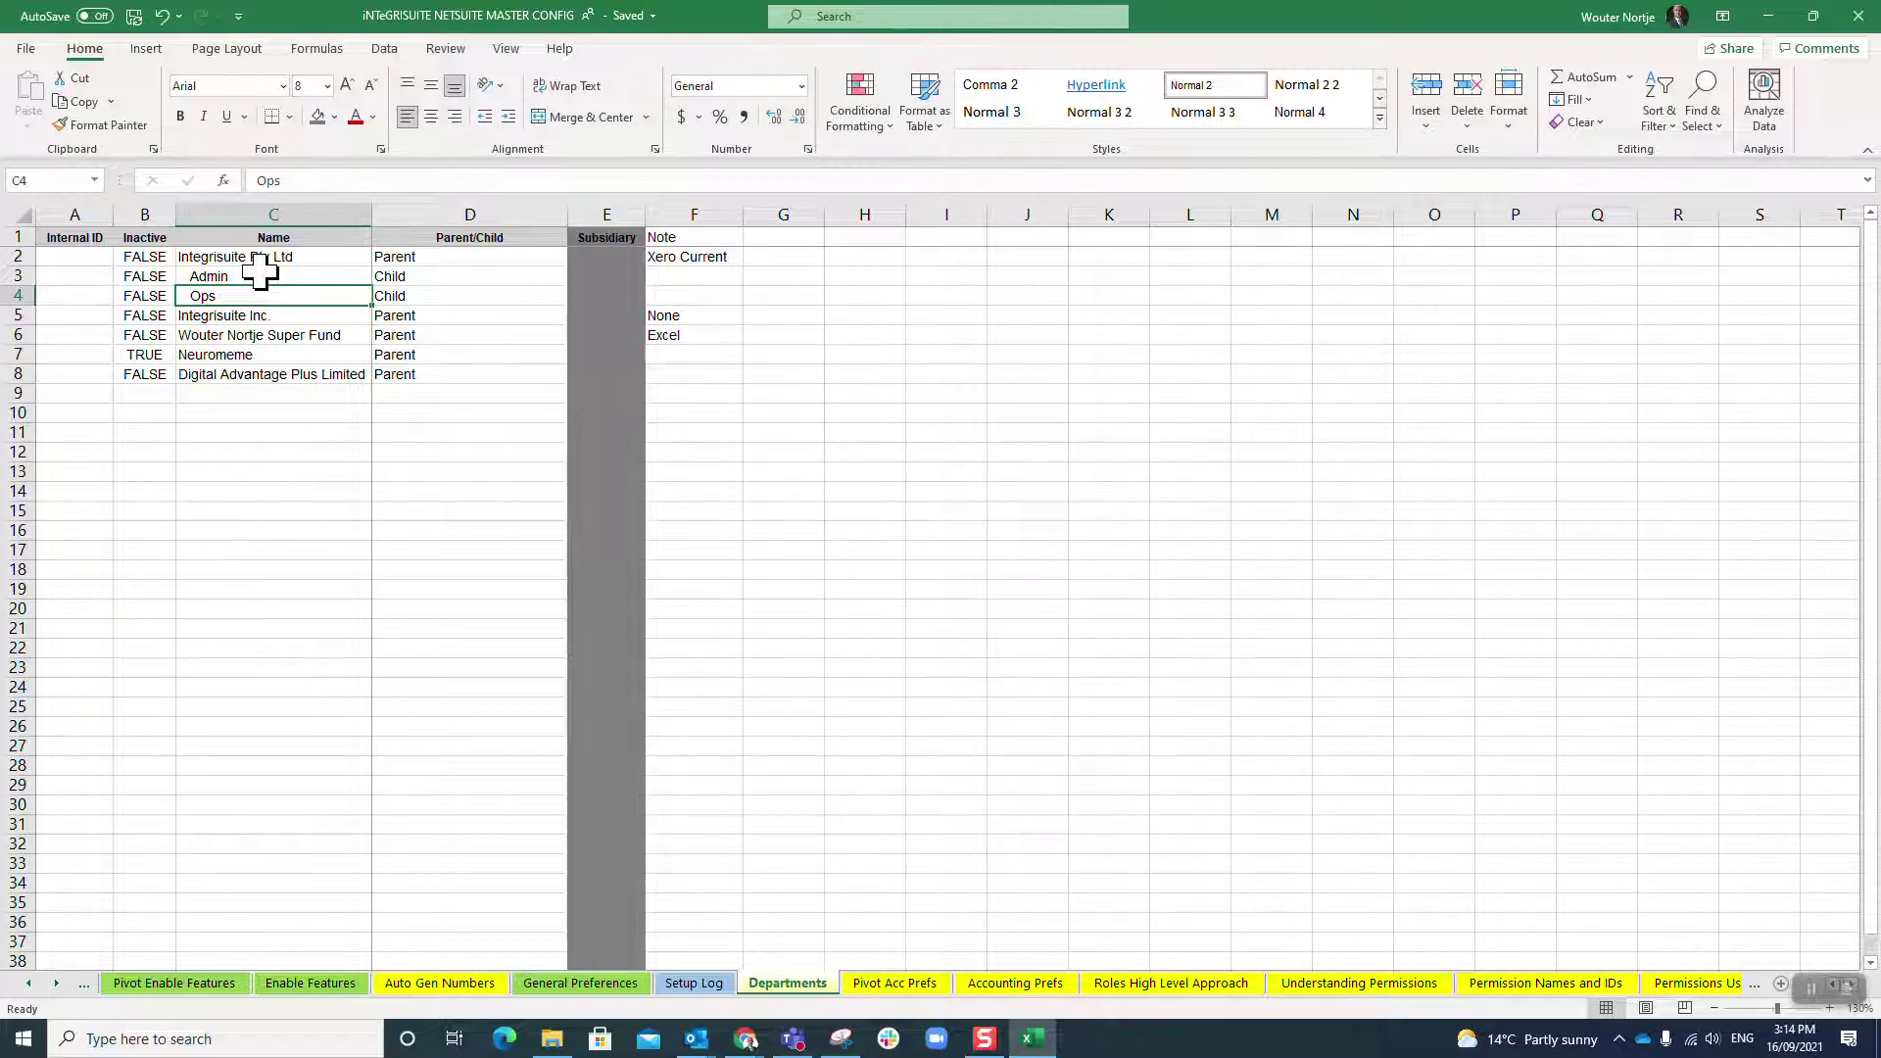
Walk the department names from Integrisuite Pty Ltd through the super fund, then return to NetSuite
click(258, 274)
key(Up)
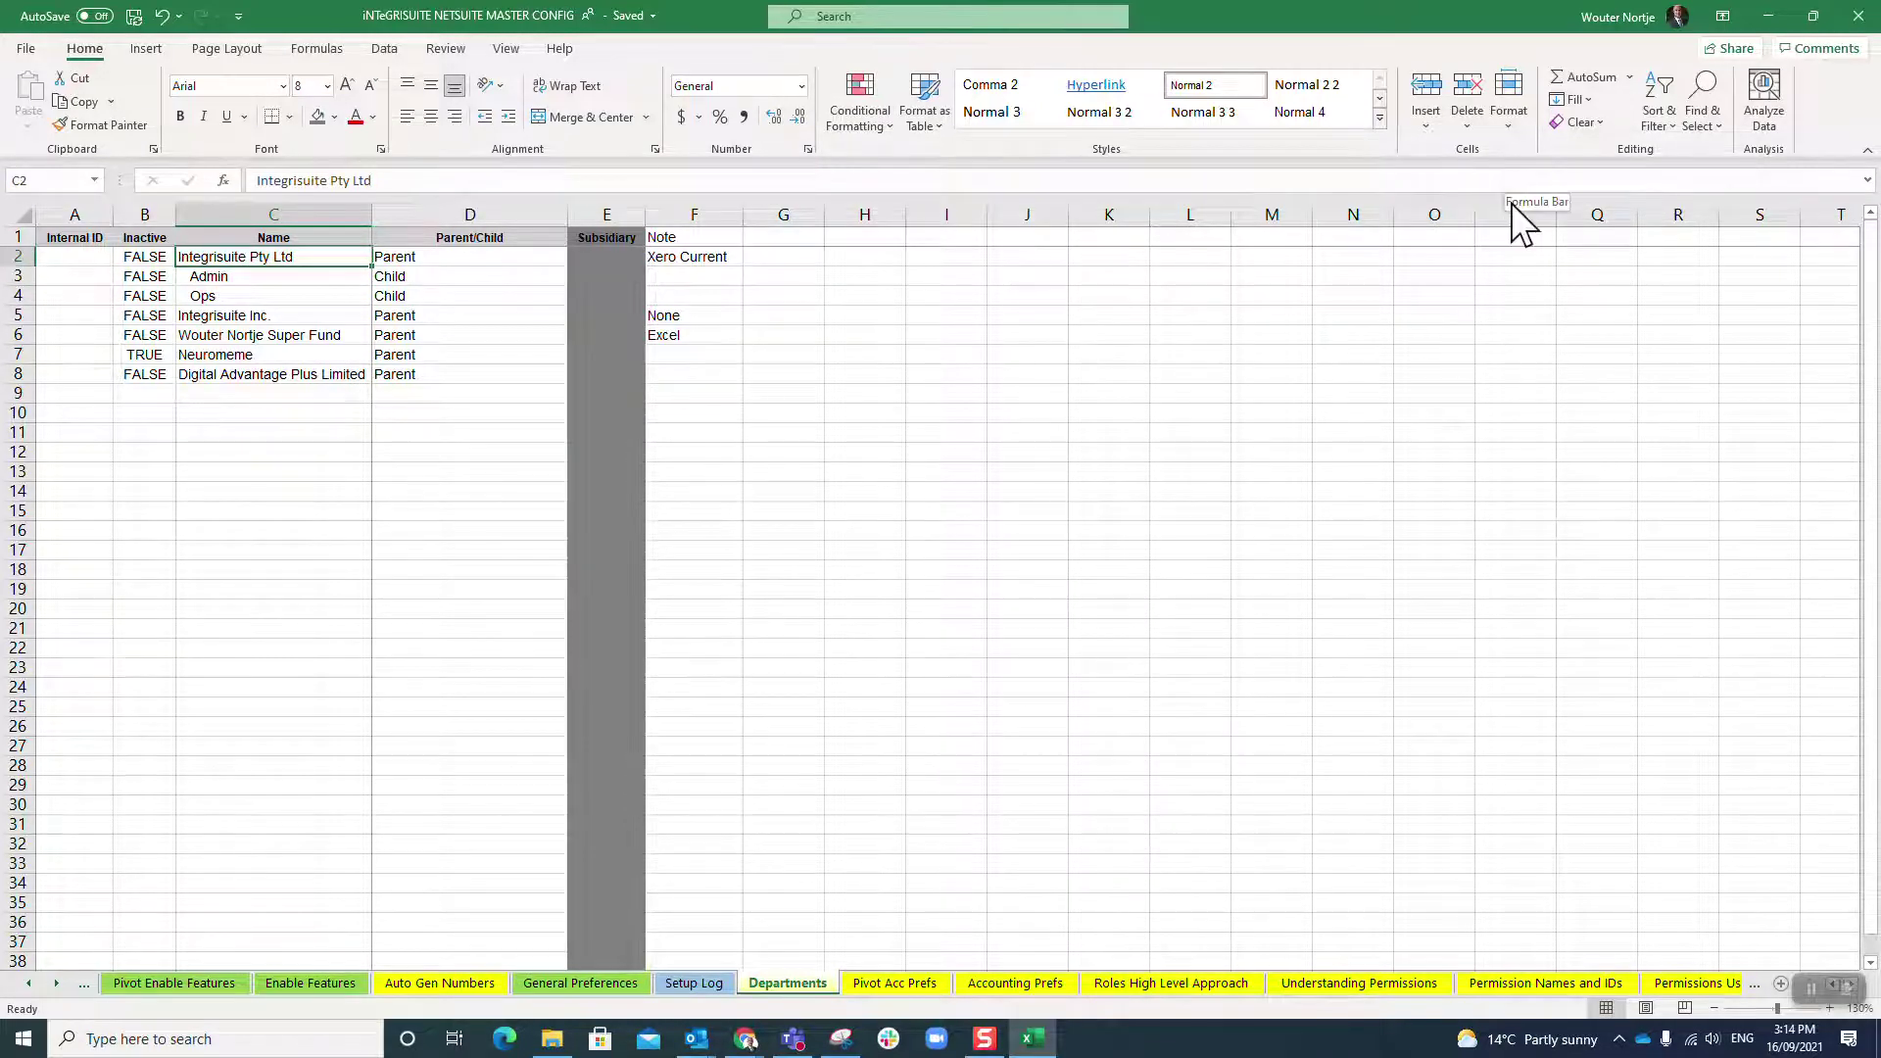
key(Down)
key(Down)
key(Down)
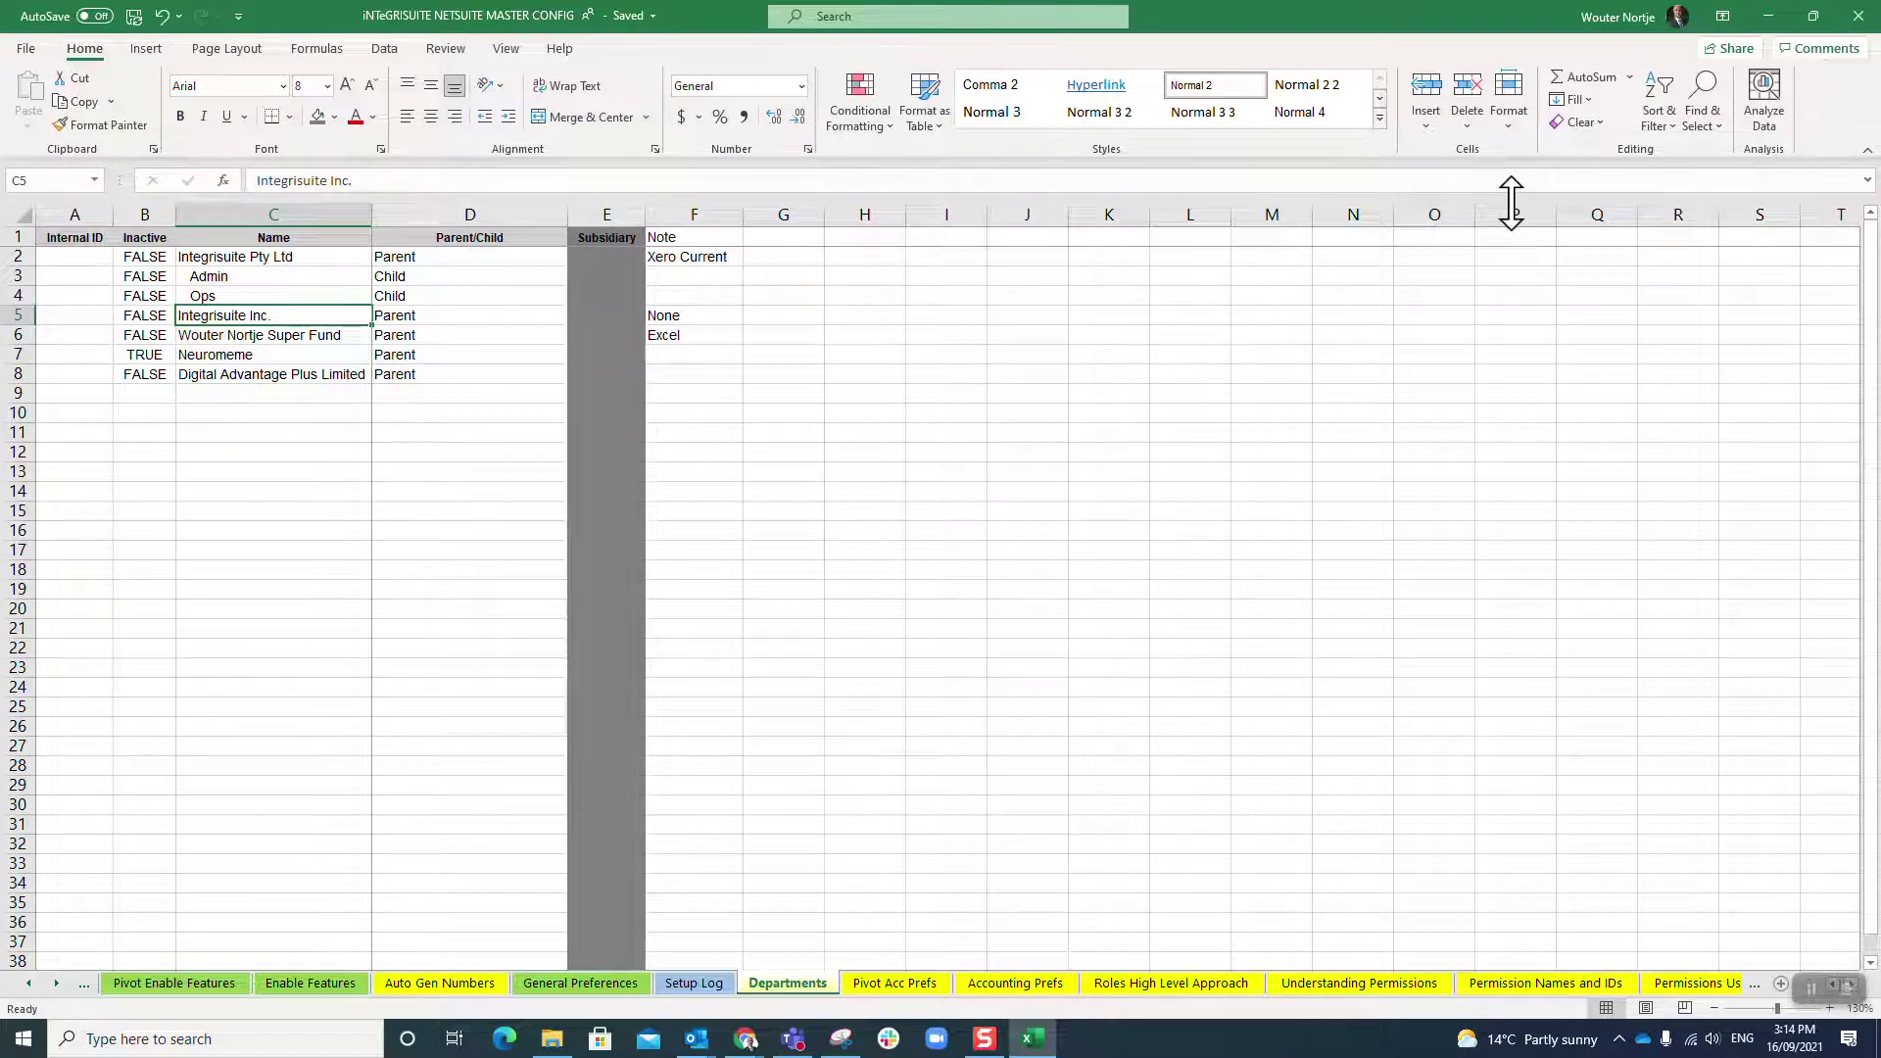
key(Down)
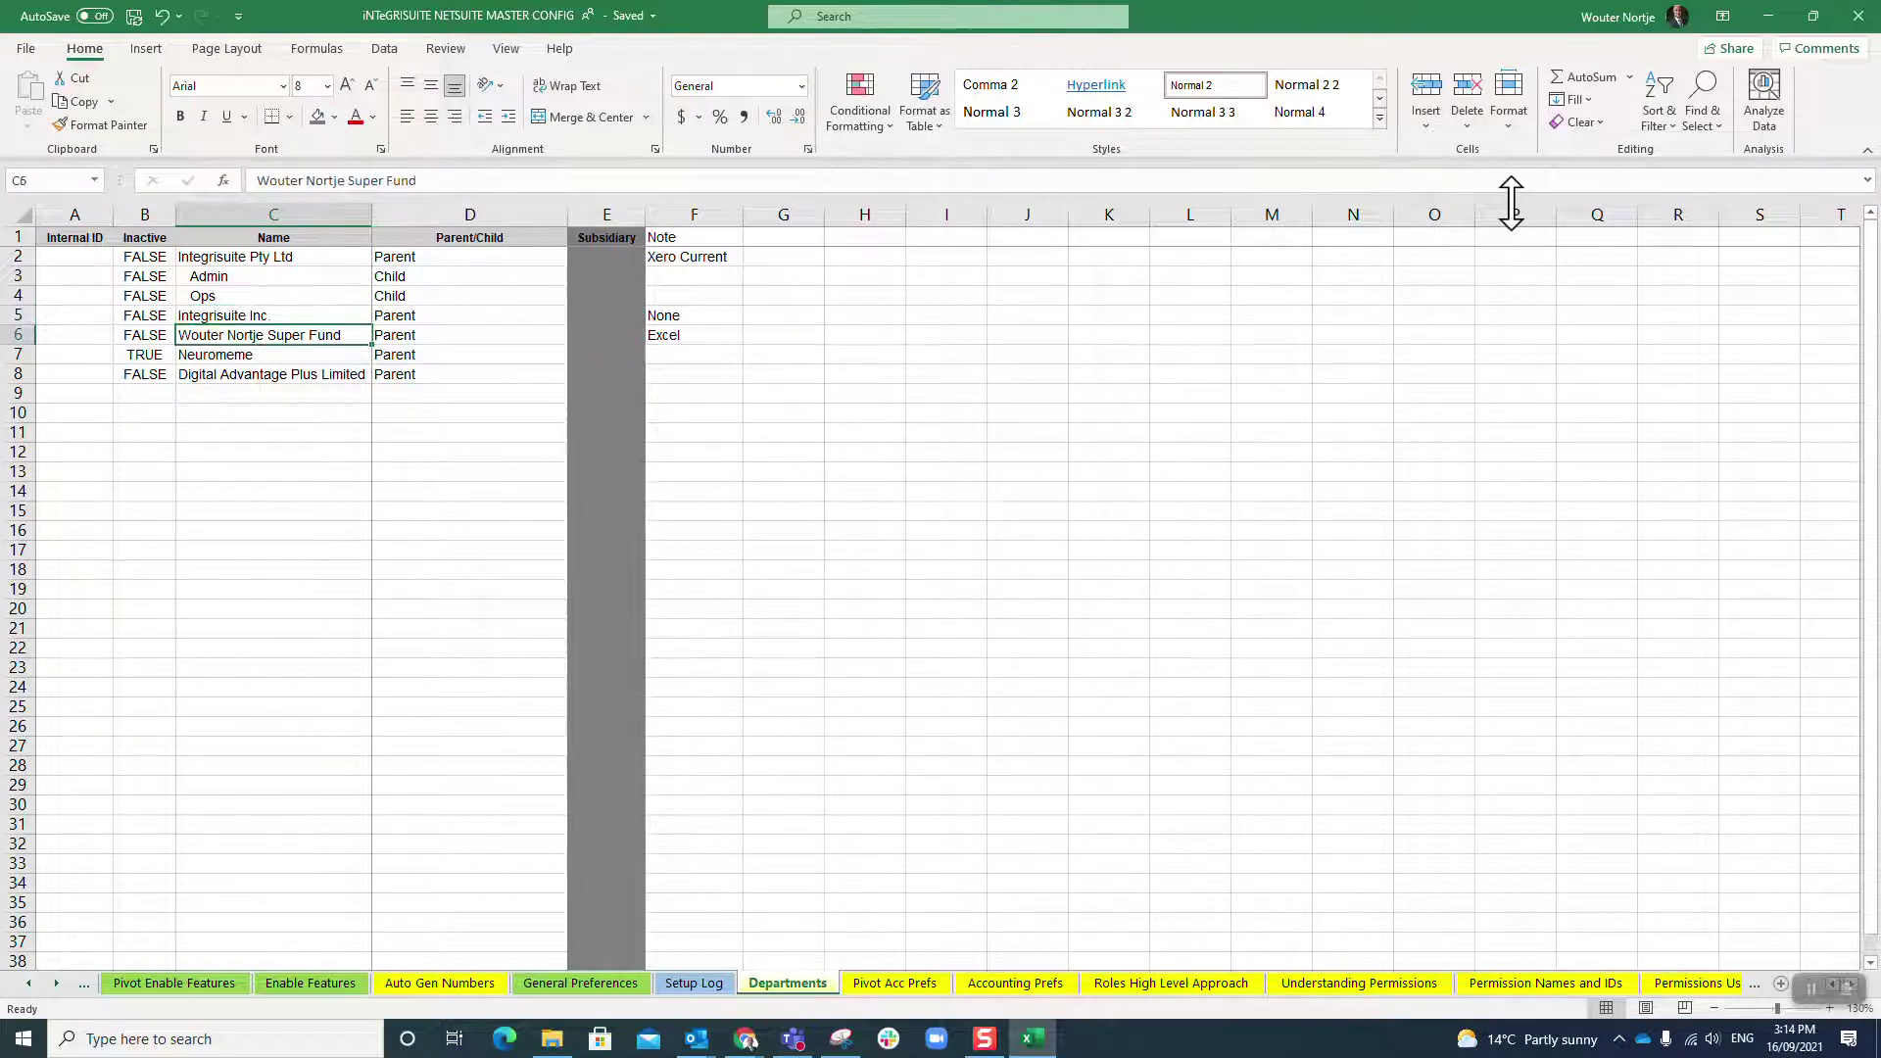
key(Down)
key(Down)
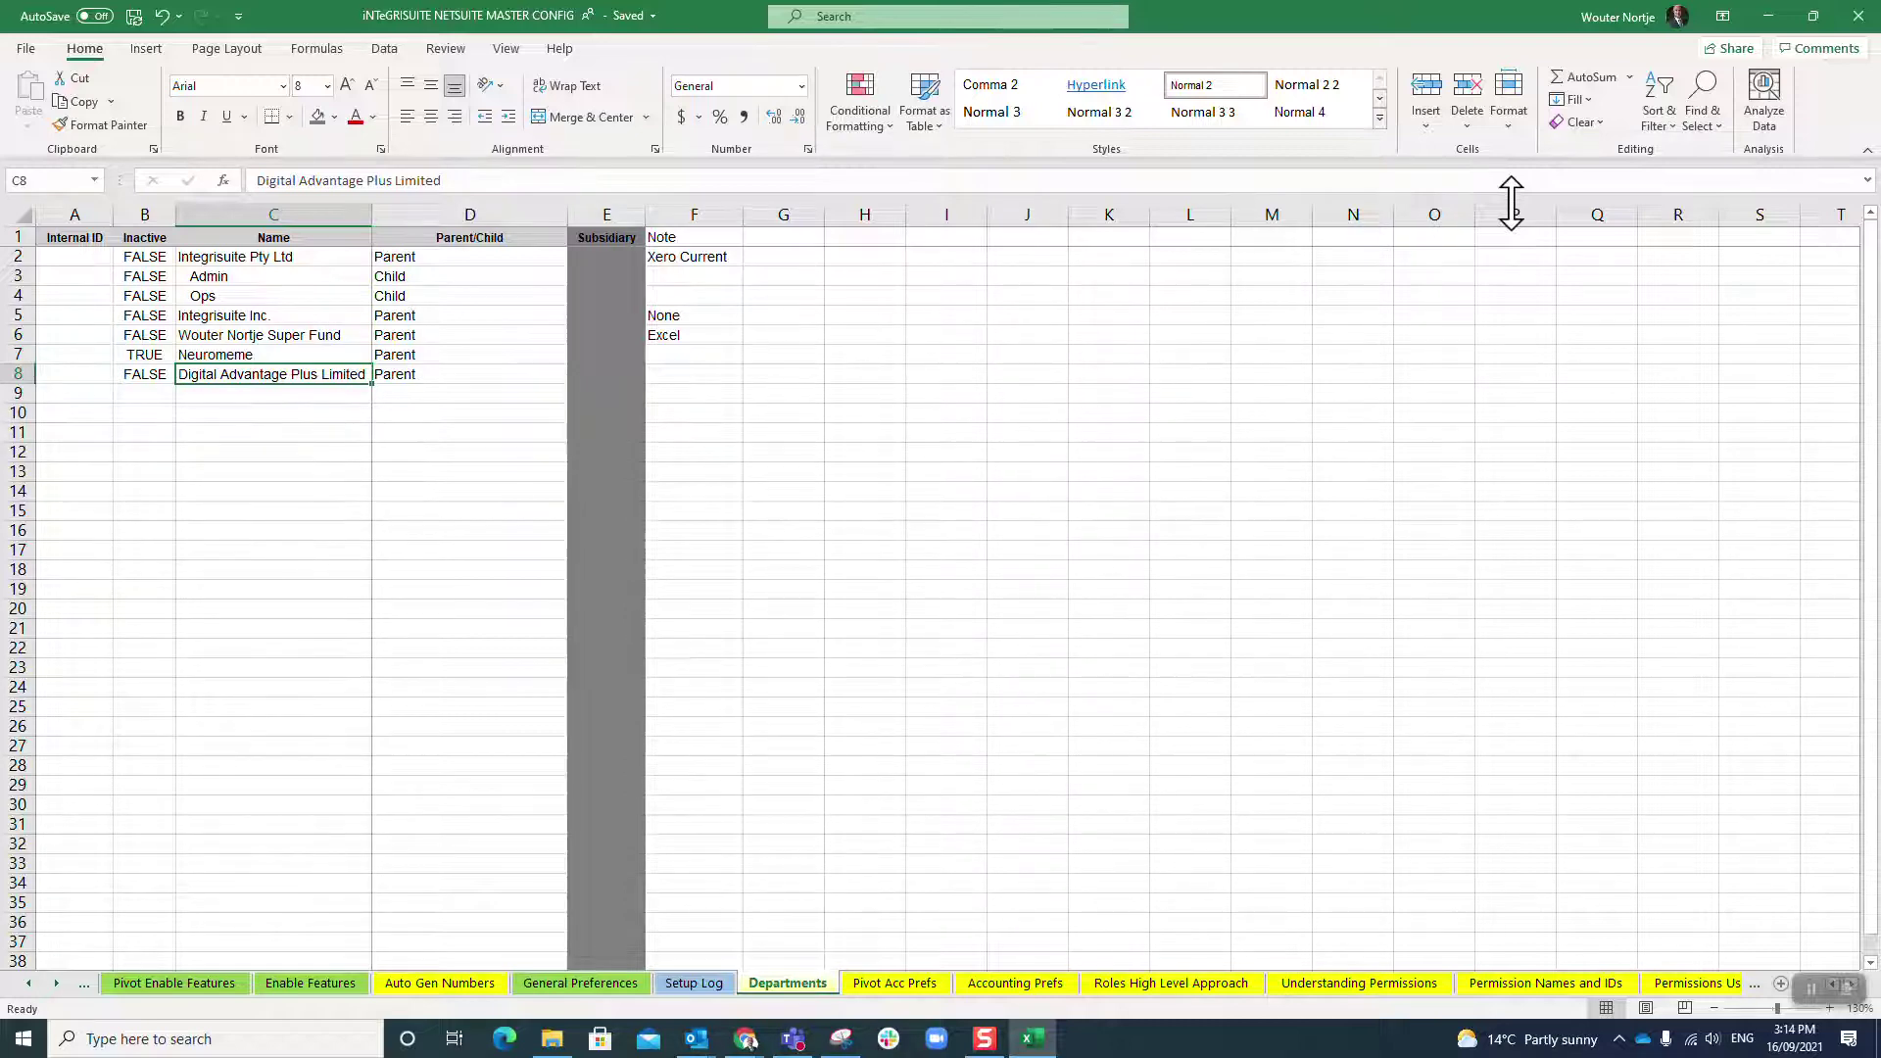
key(Up)
key(Up)
key(Up)
key(Up)
key(Up)
key(Up)
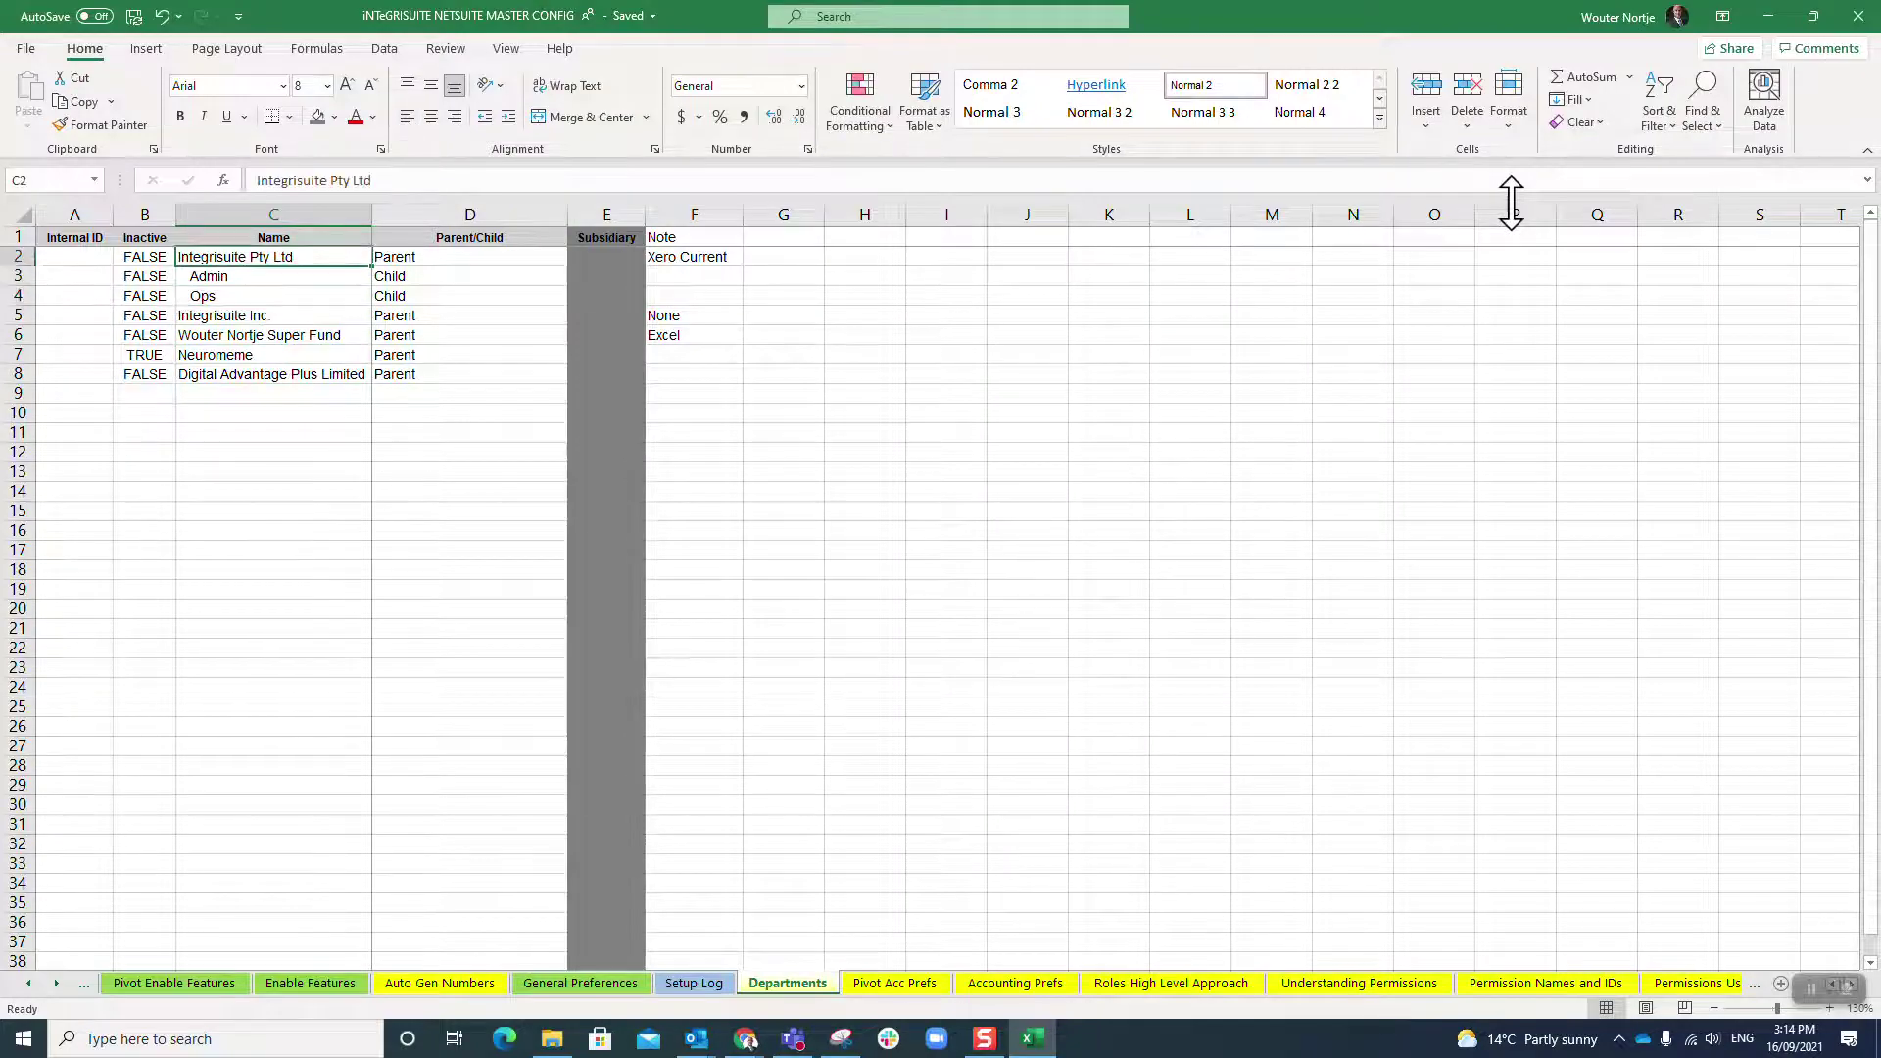
key(alt+Tab)
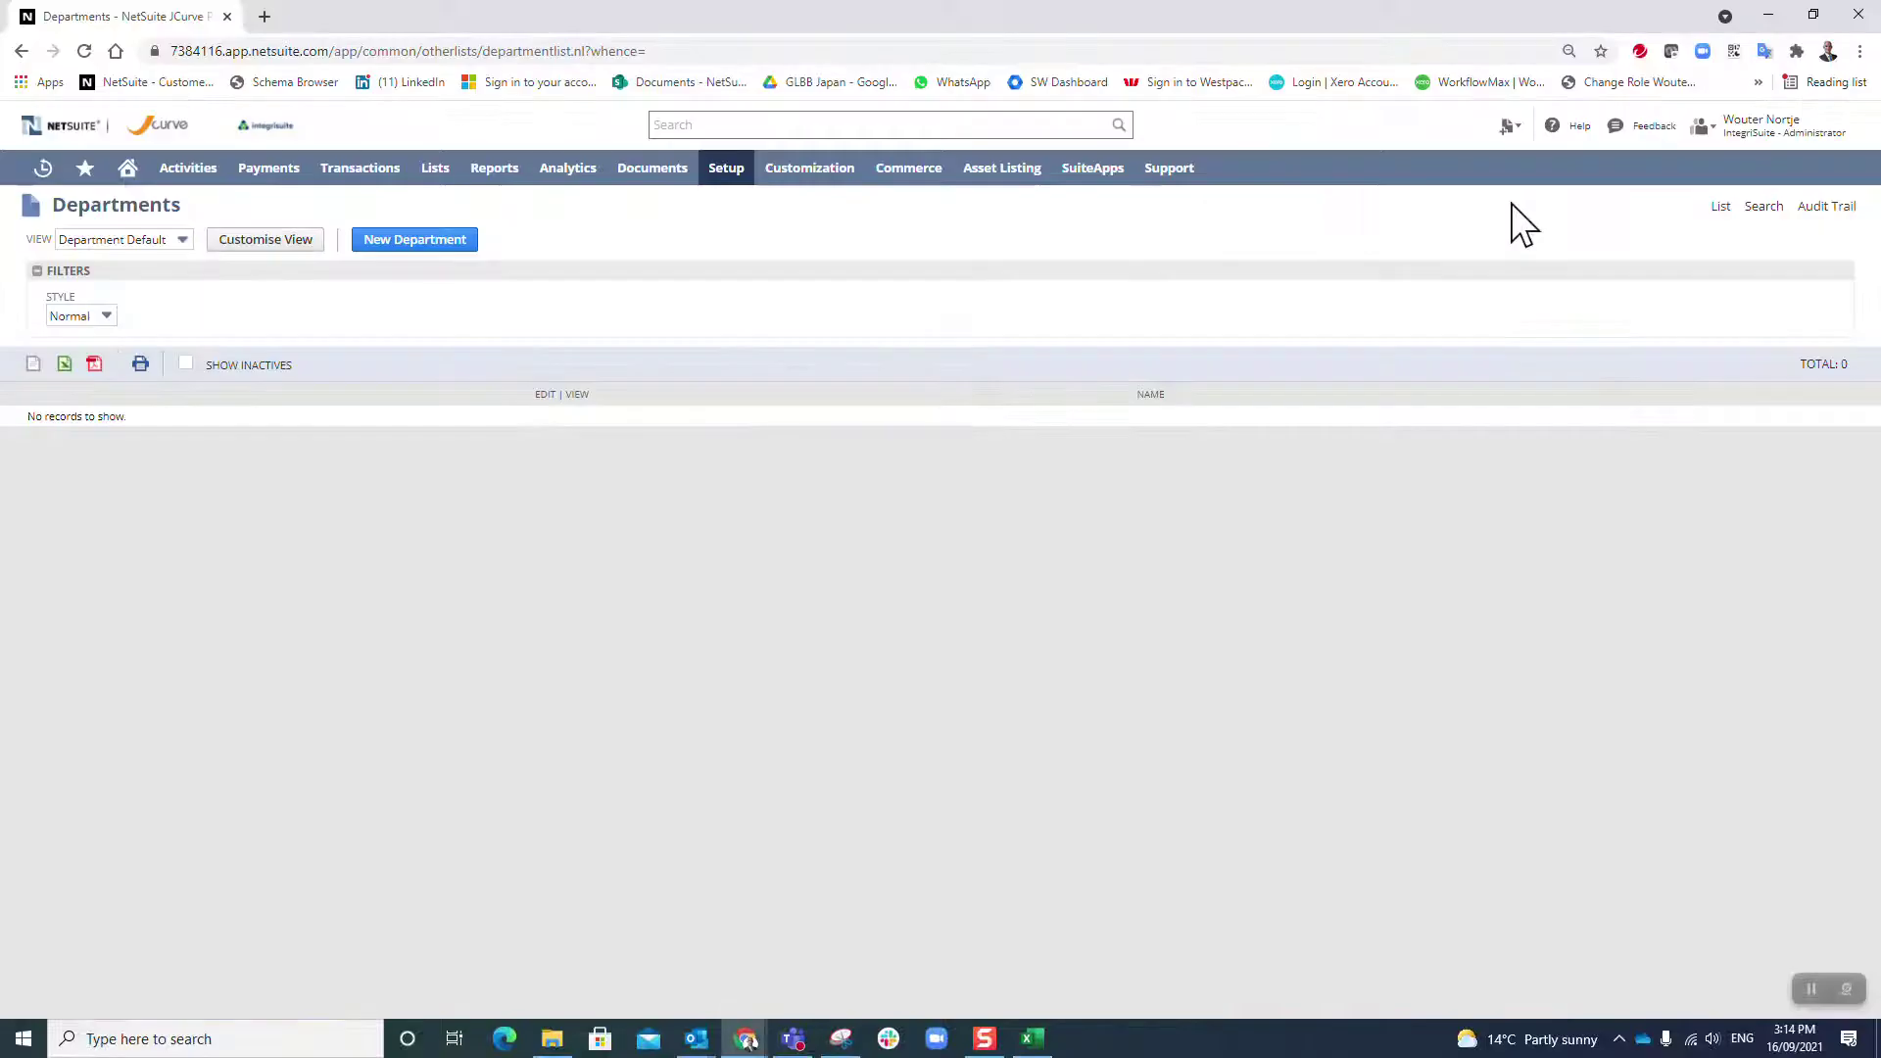
Create the top-level department Integrisuite Pty Ltd, copied from Excel cell C2, with no parent
click(385, 241)
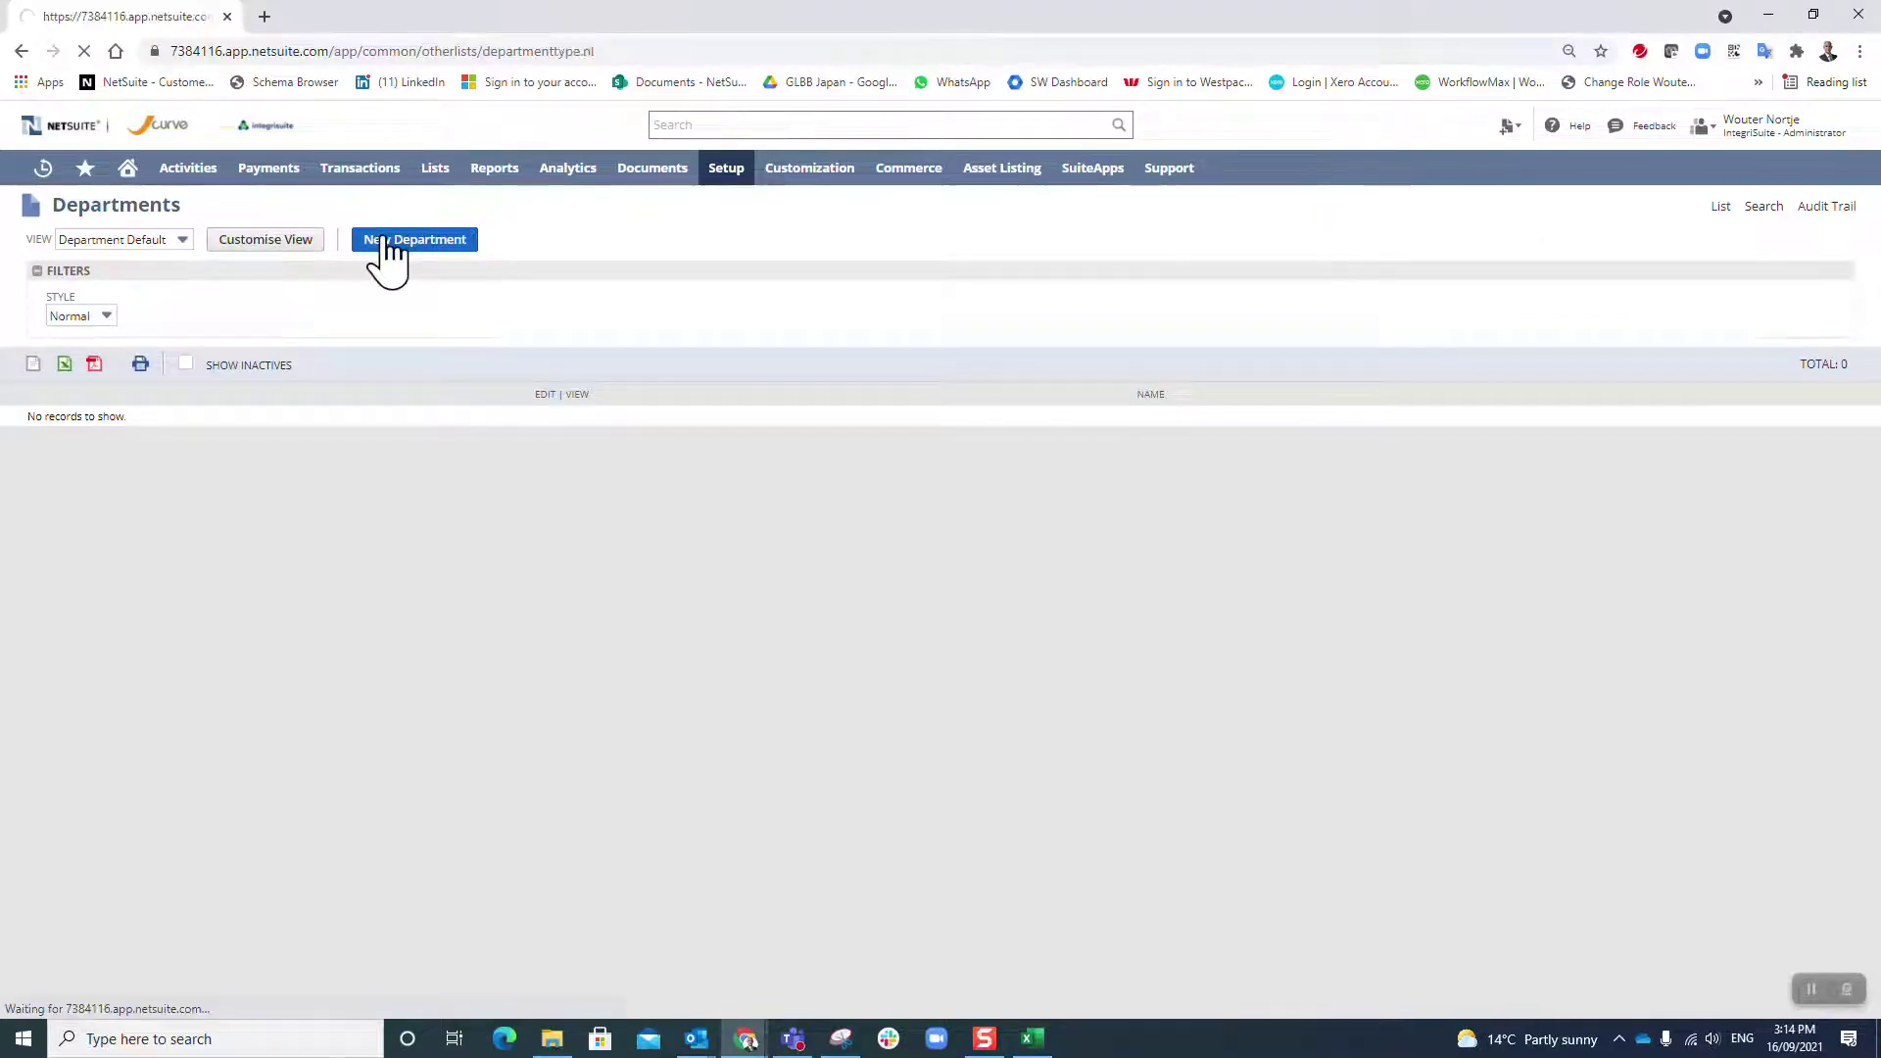
key(alt+Tab)
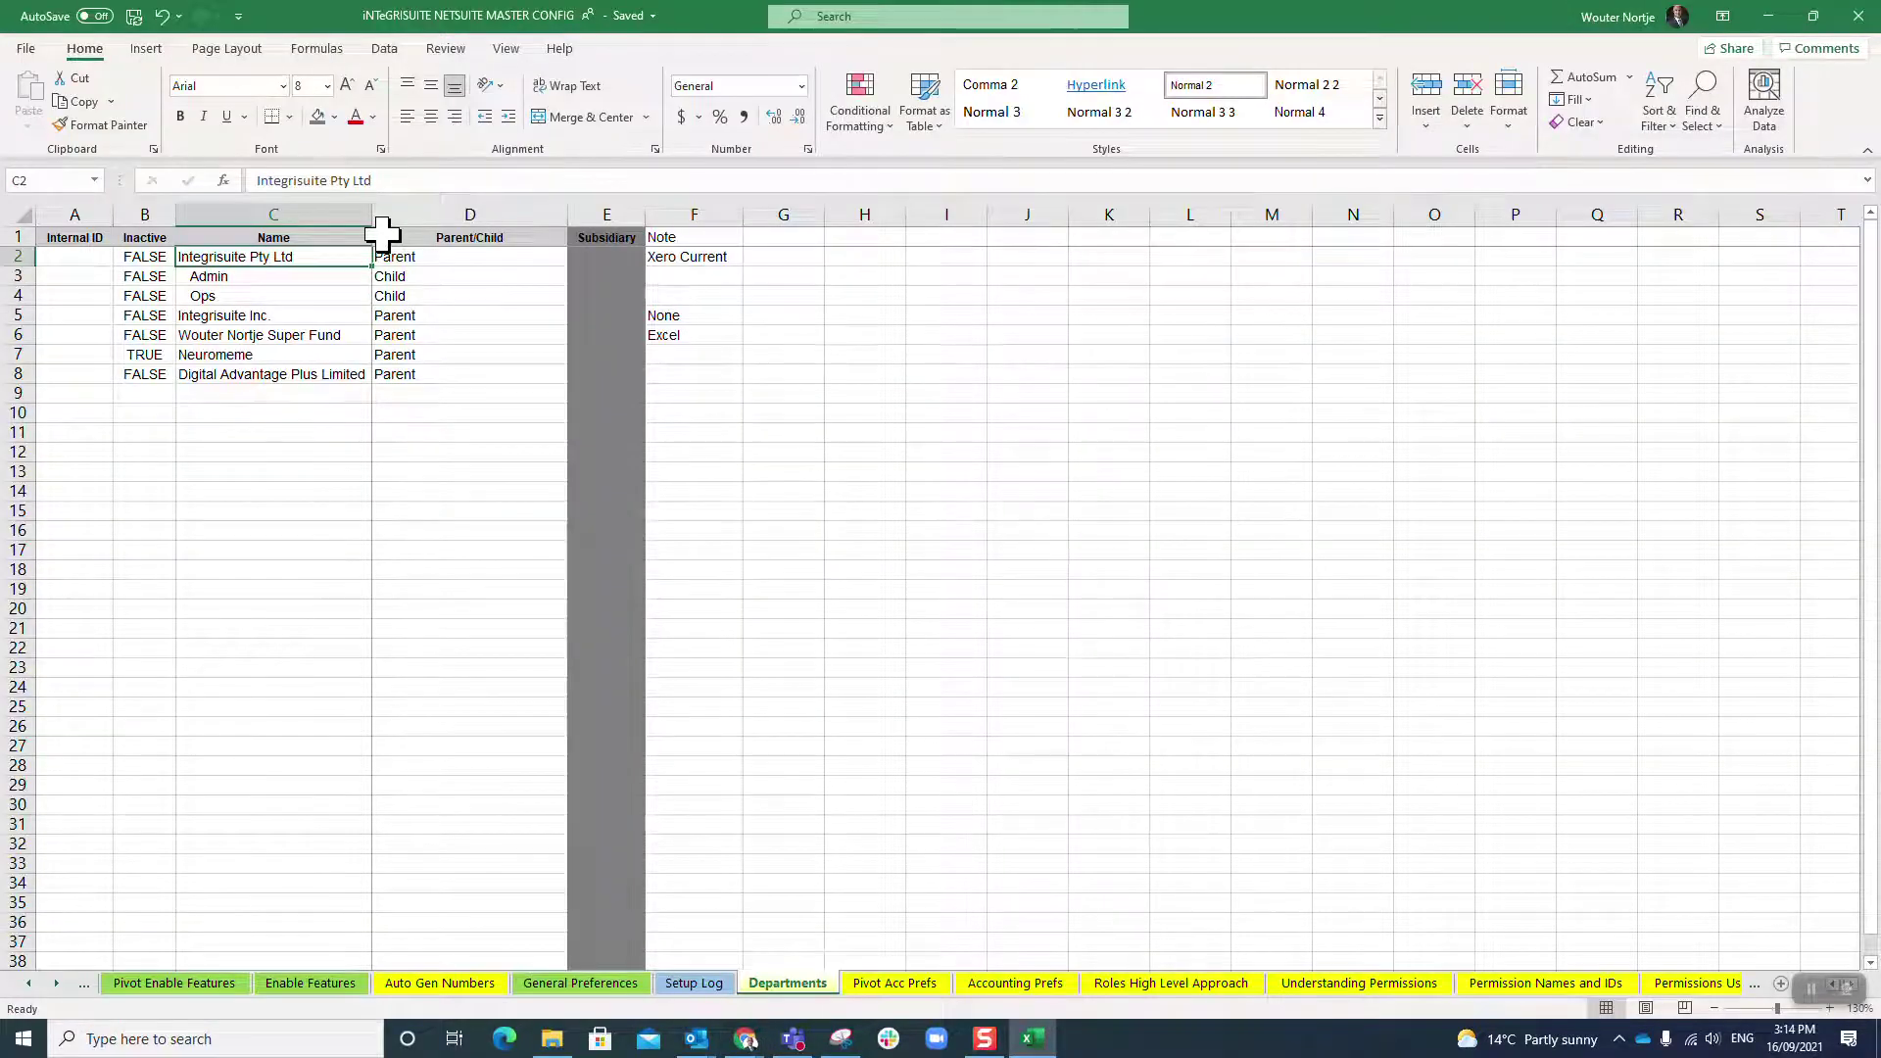
key(ctrl+c)
key(alt+Tab)
click(252, 312)
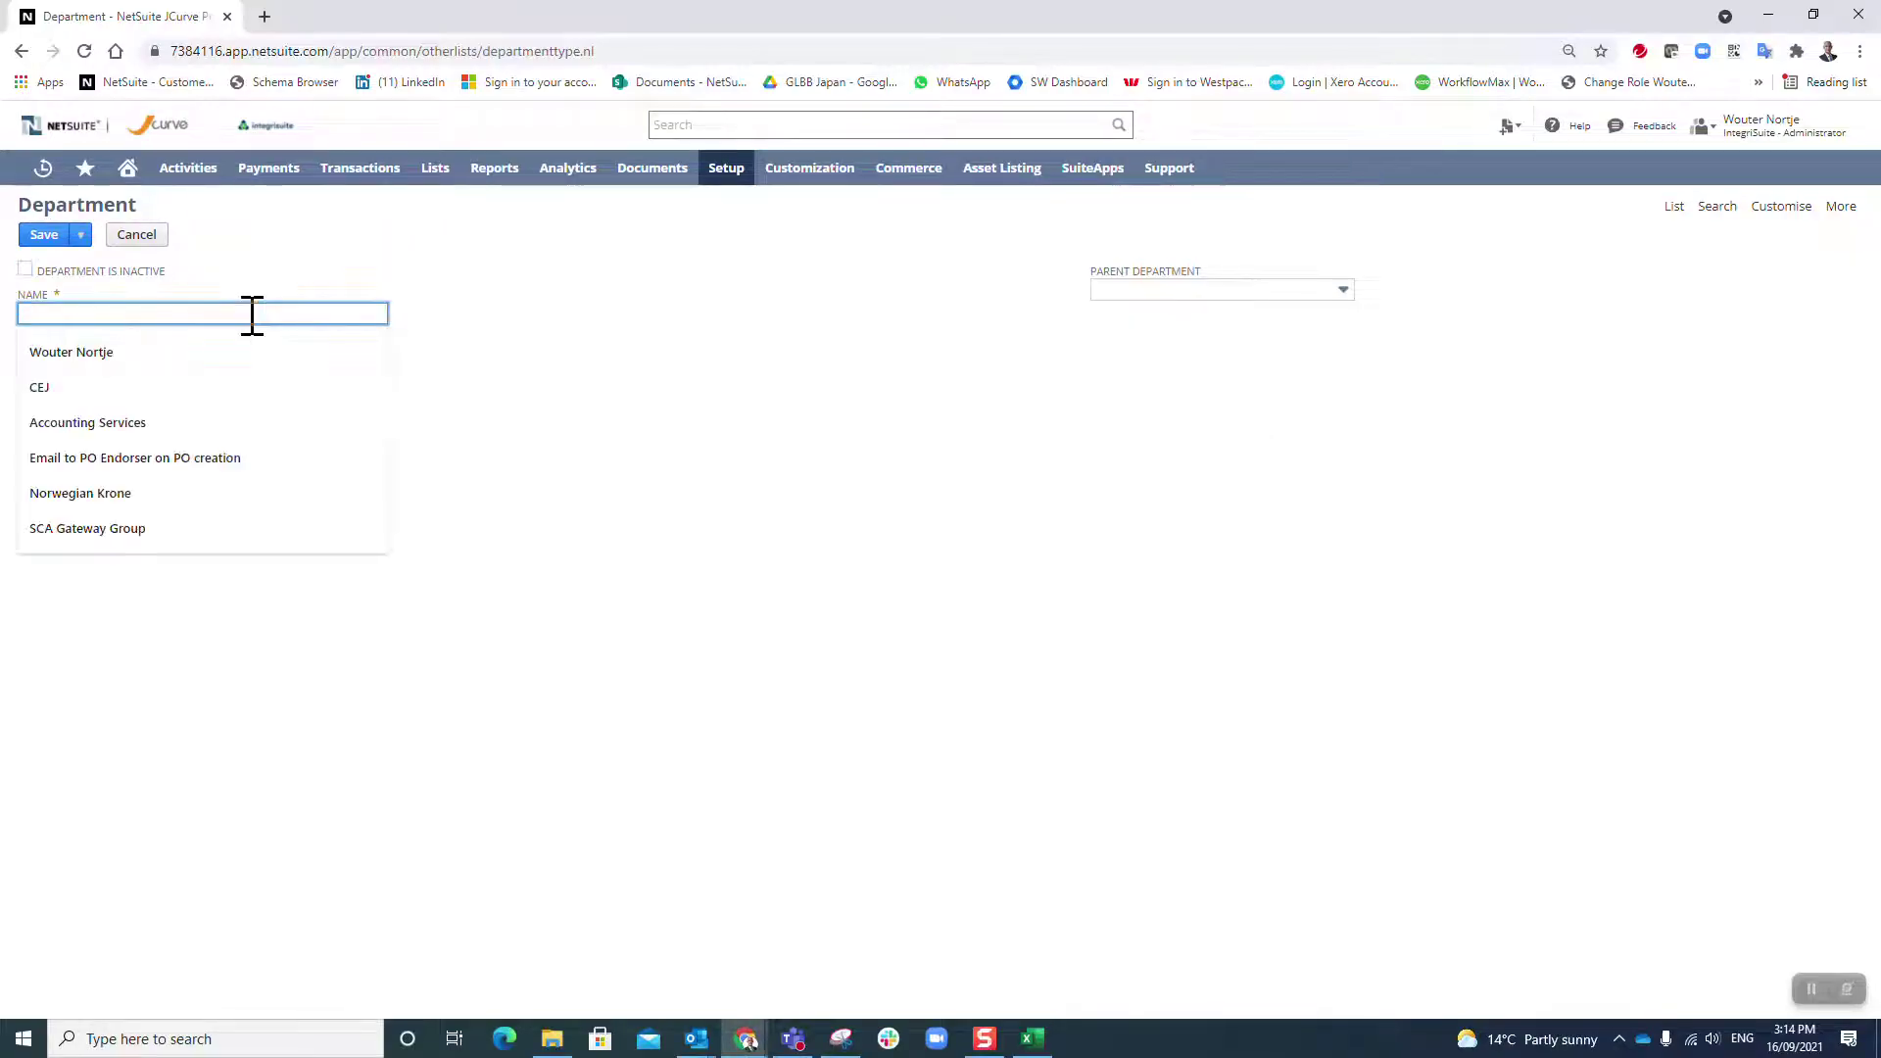
key(ctrl+v)
click(1102, 290)
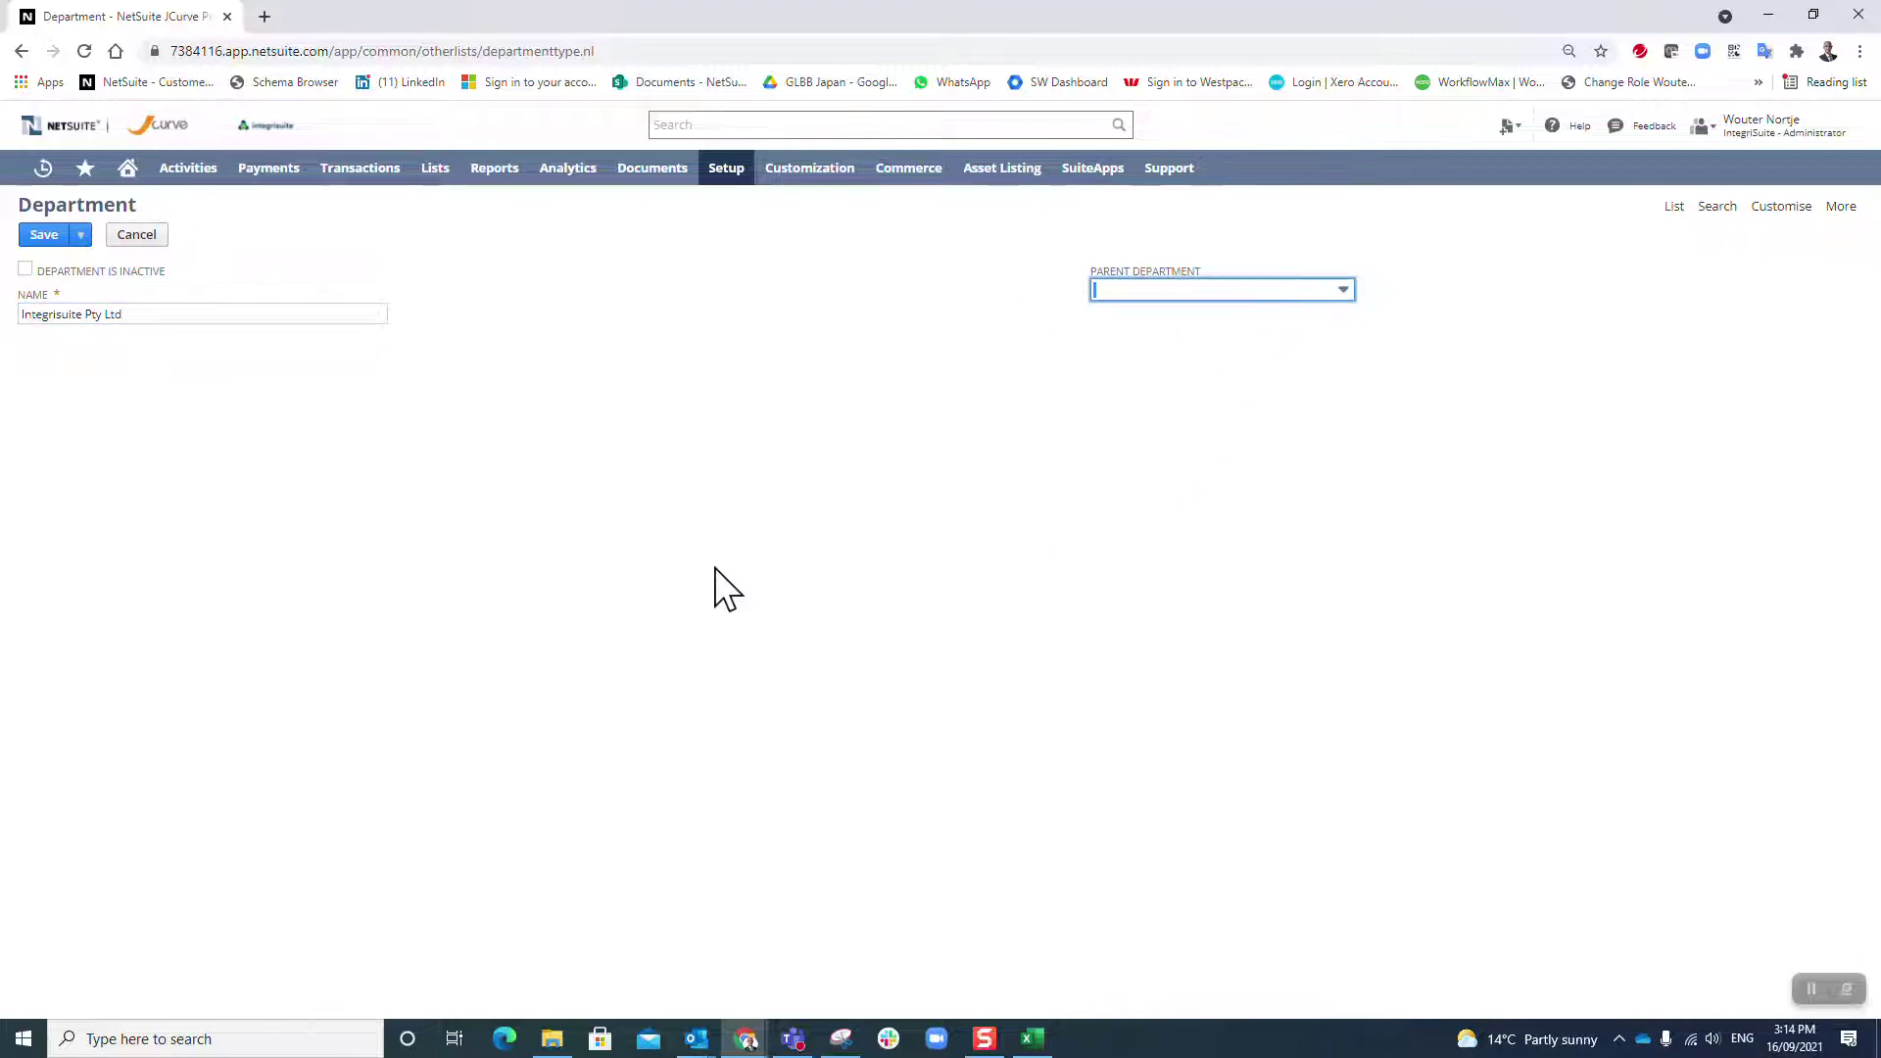
click(41, 237)
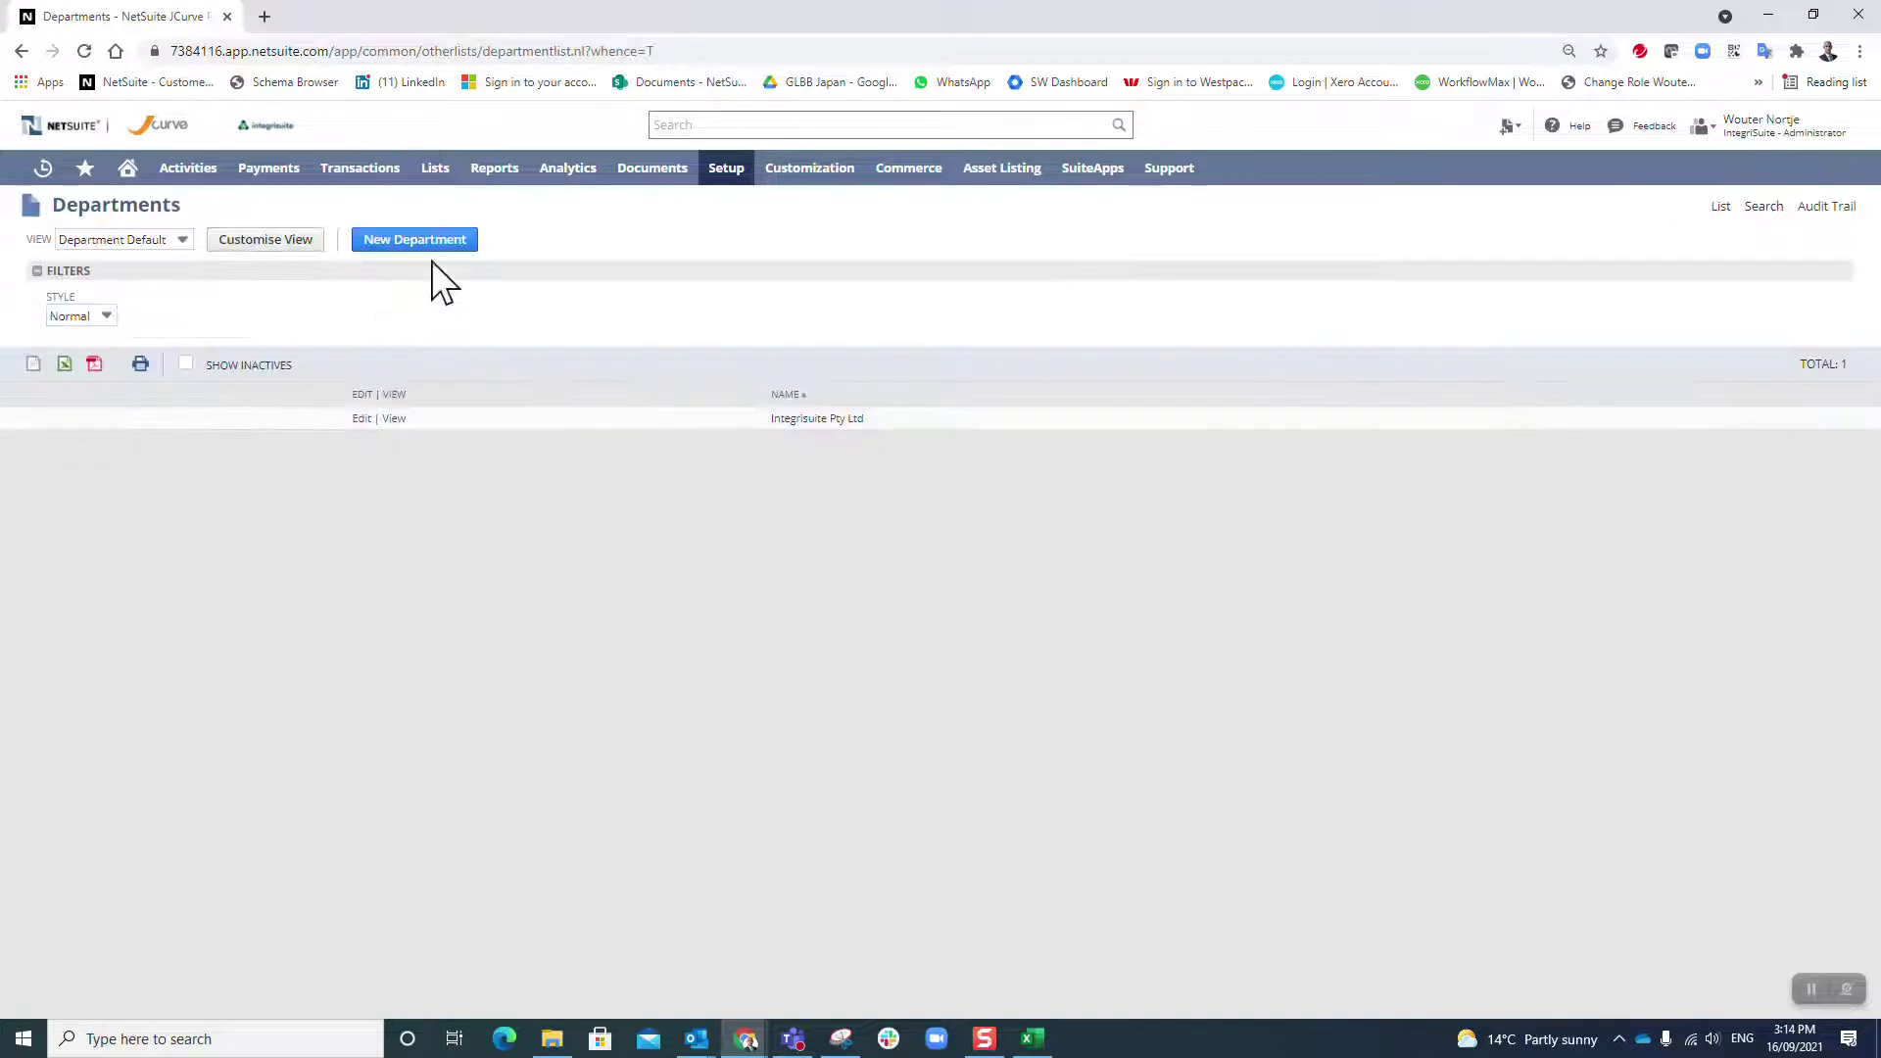
Create the department Admin, copied from Excel, with parent Integrisuite Pty Ltd, and save it
click(417, 245)
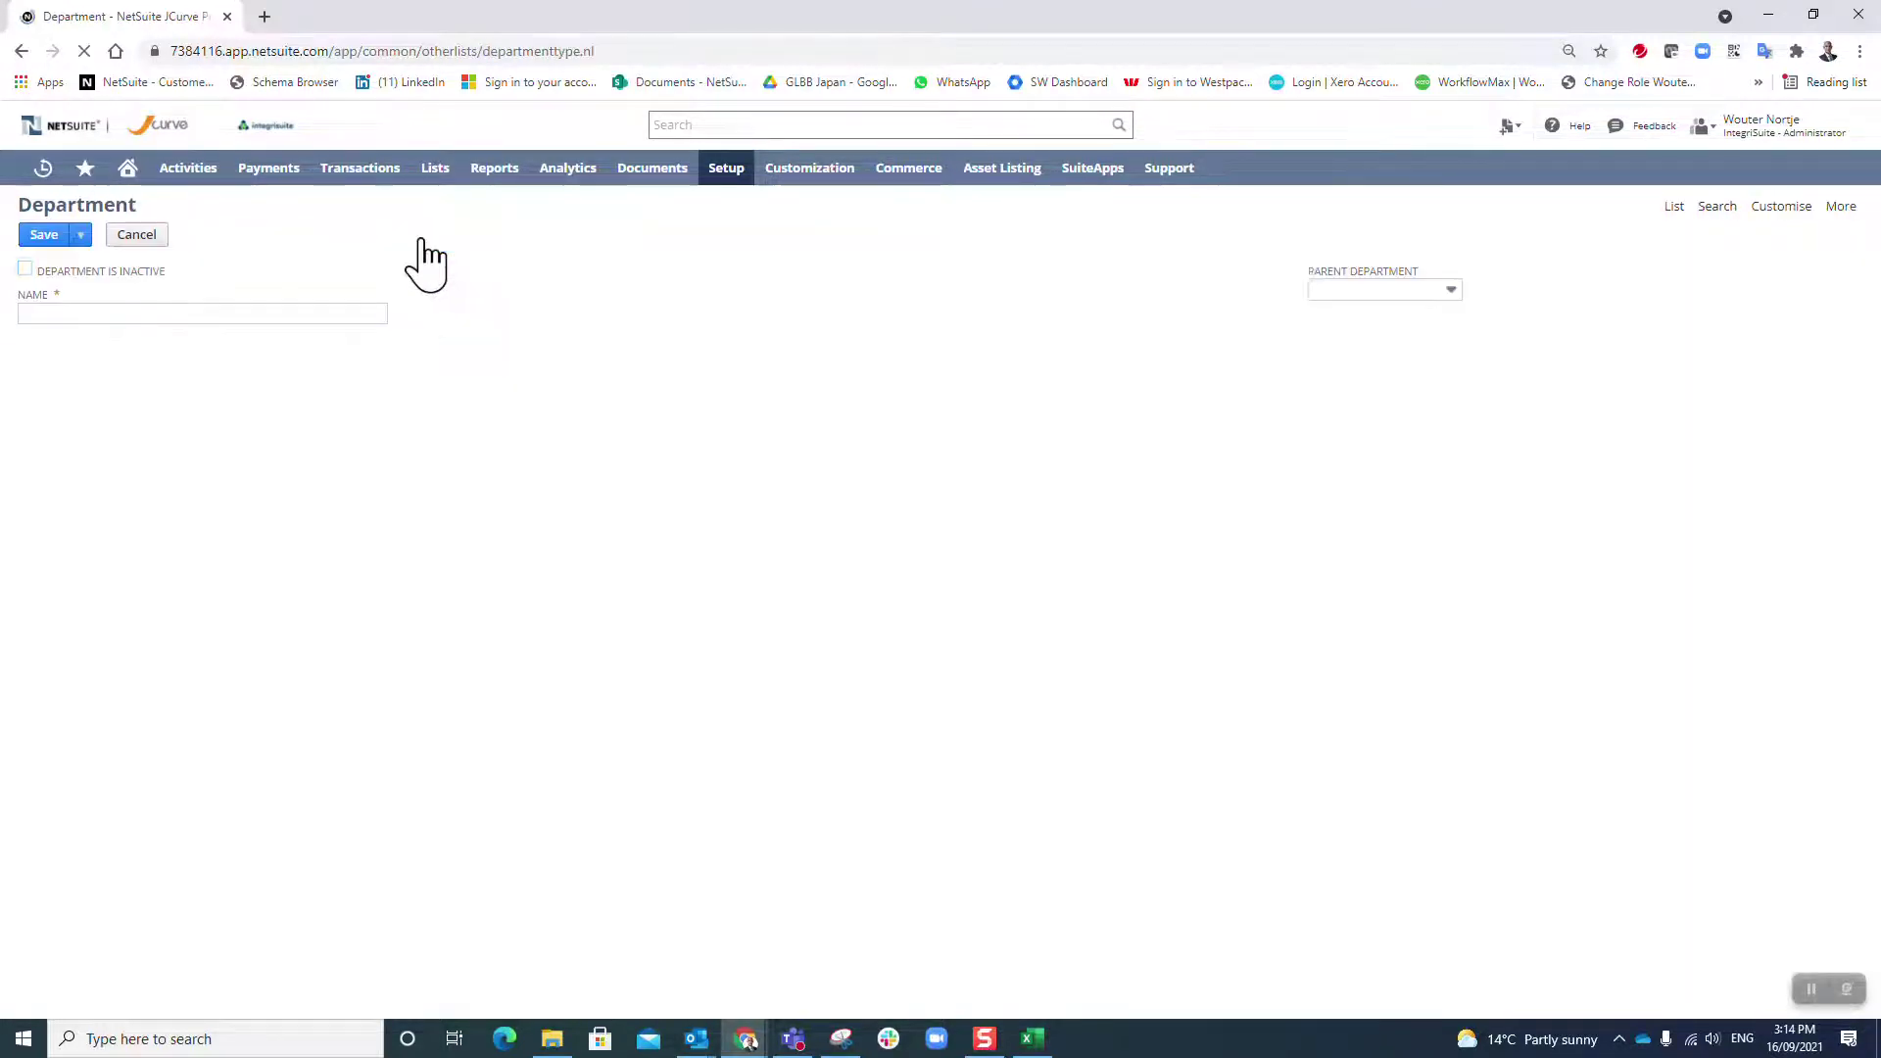
key(alt+Tab)
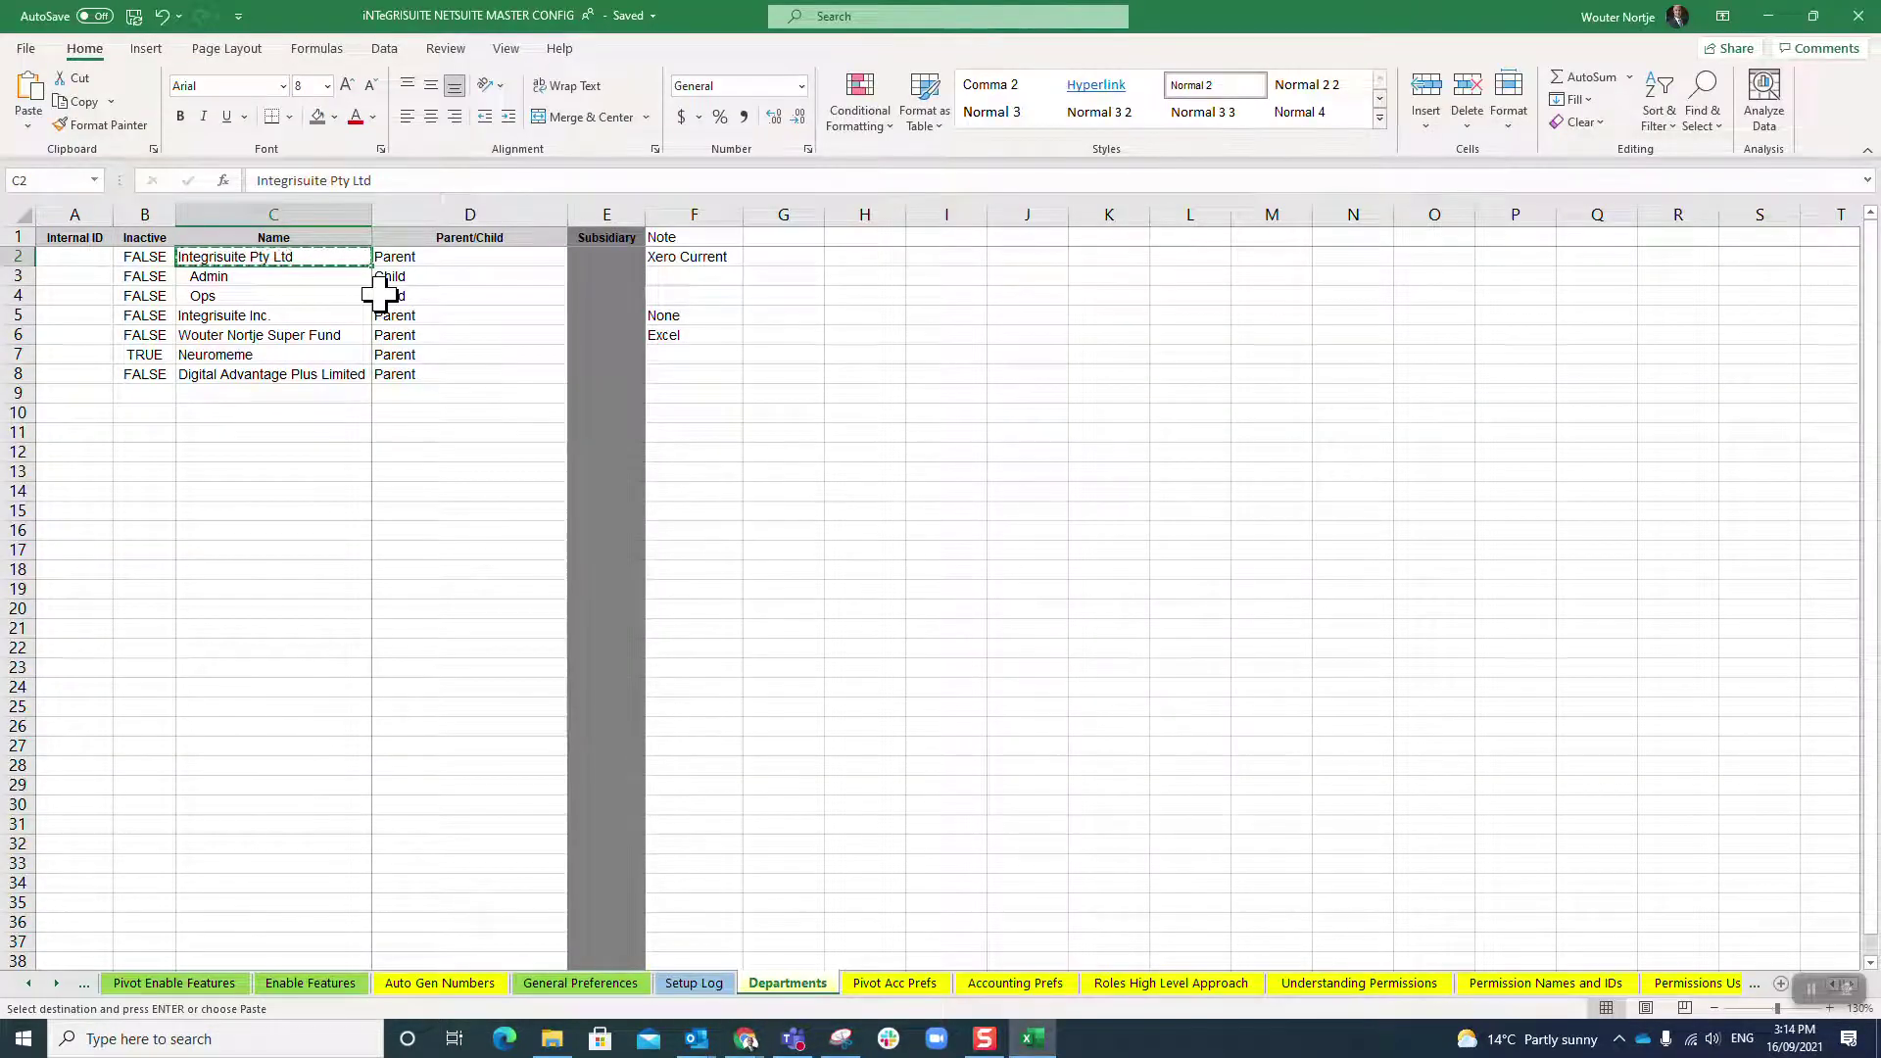
key(Down)
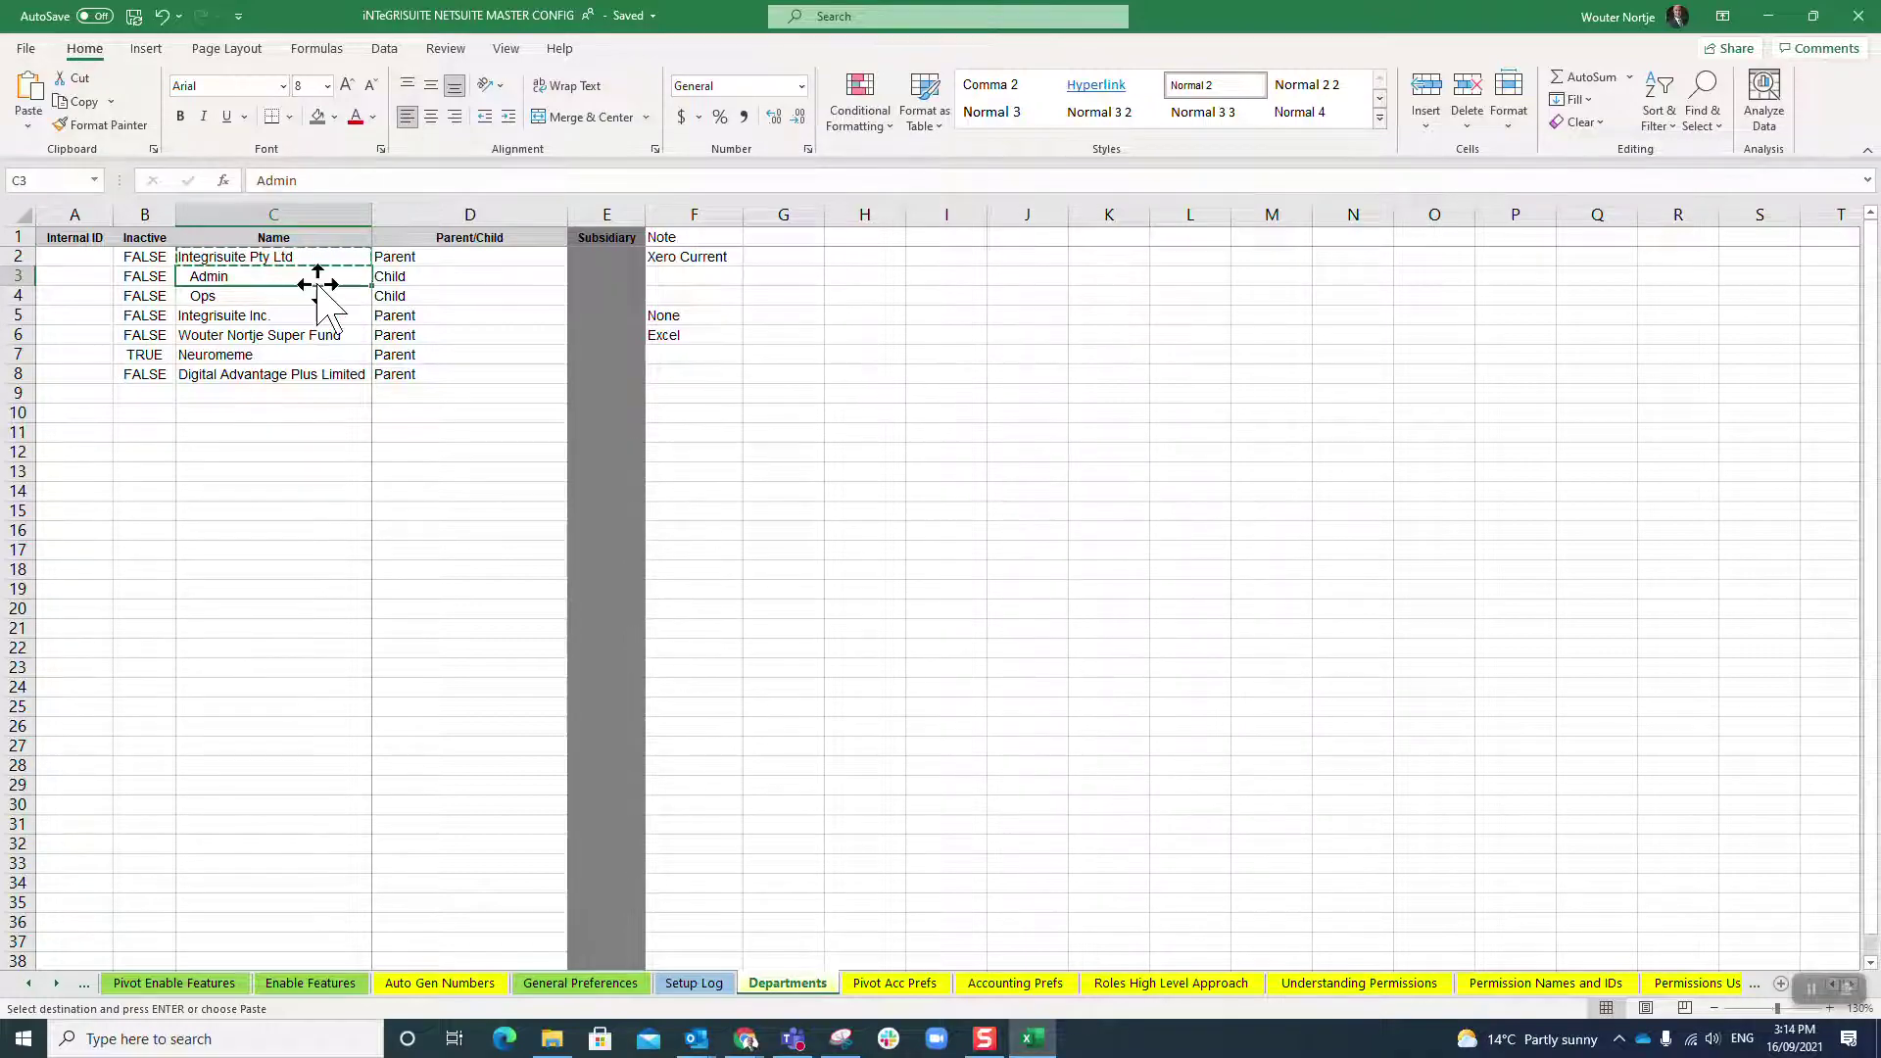
key(ctrl+c)
key(alt+Tab)
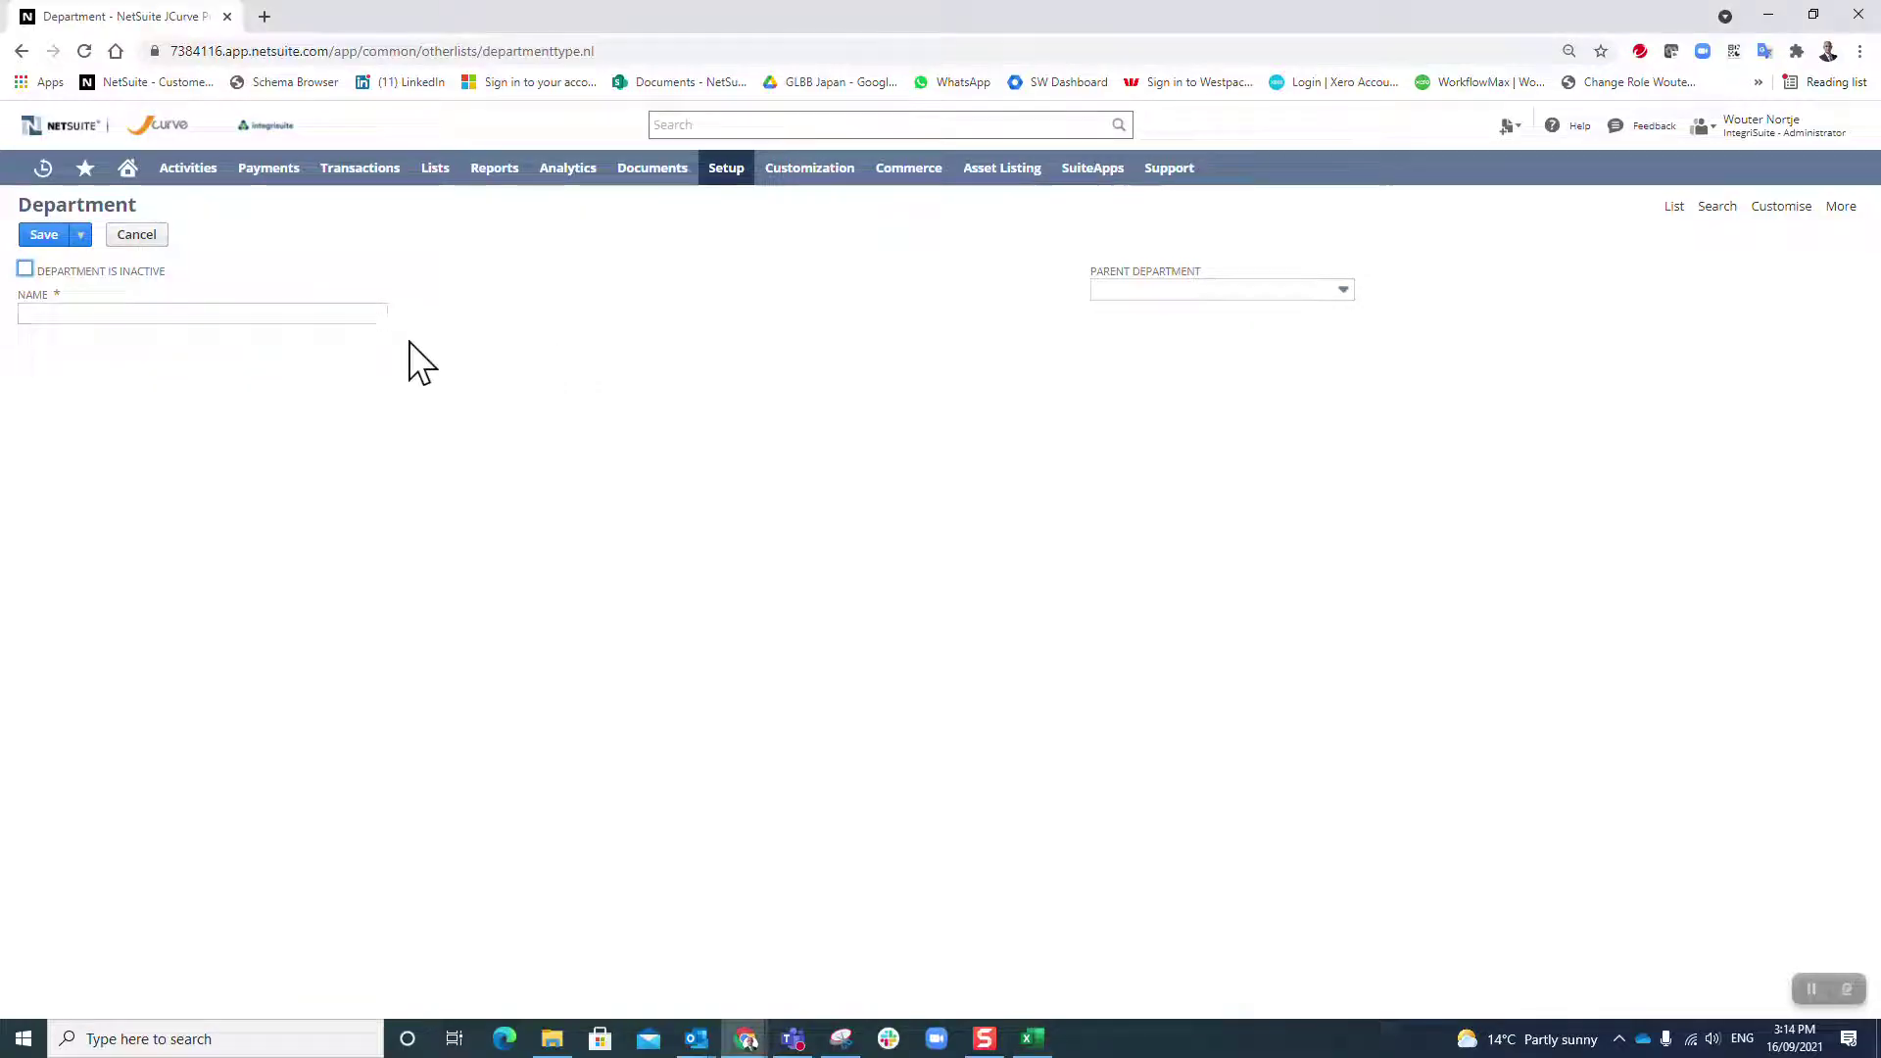
click(150, 314)
key(ctrl+v)
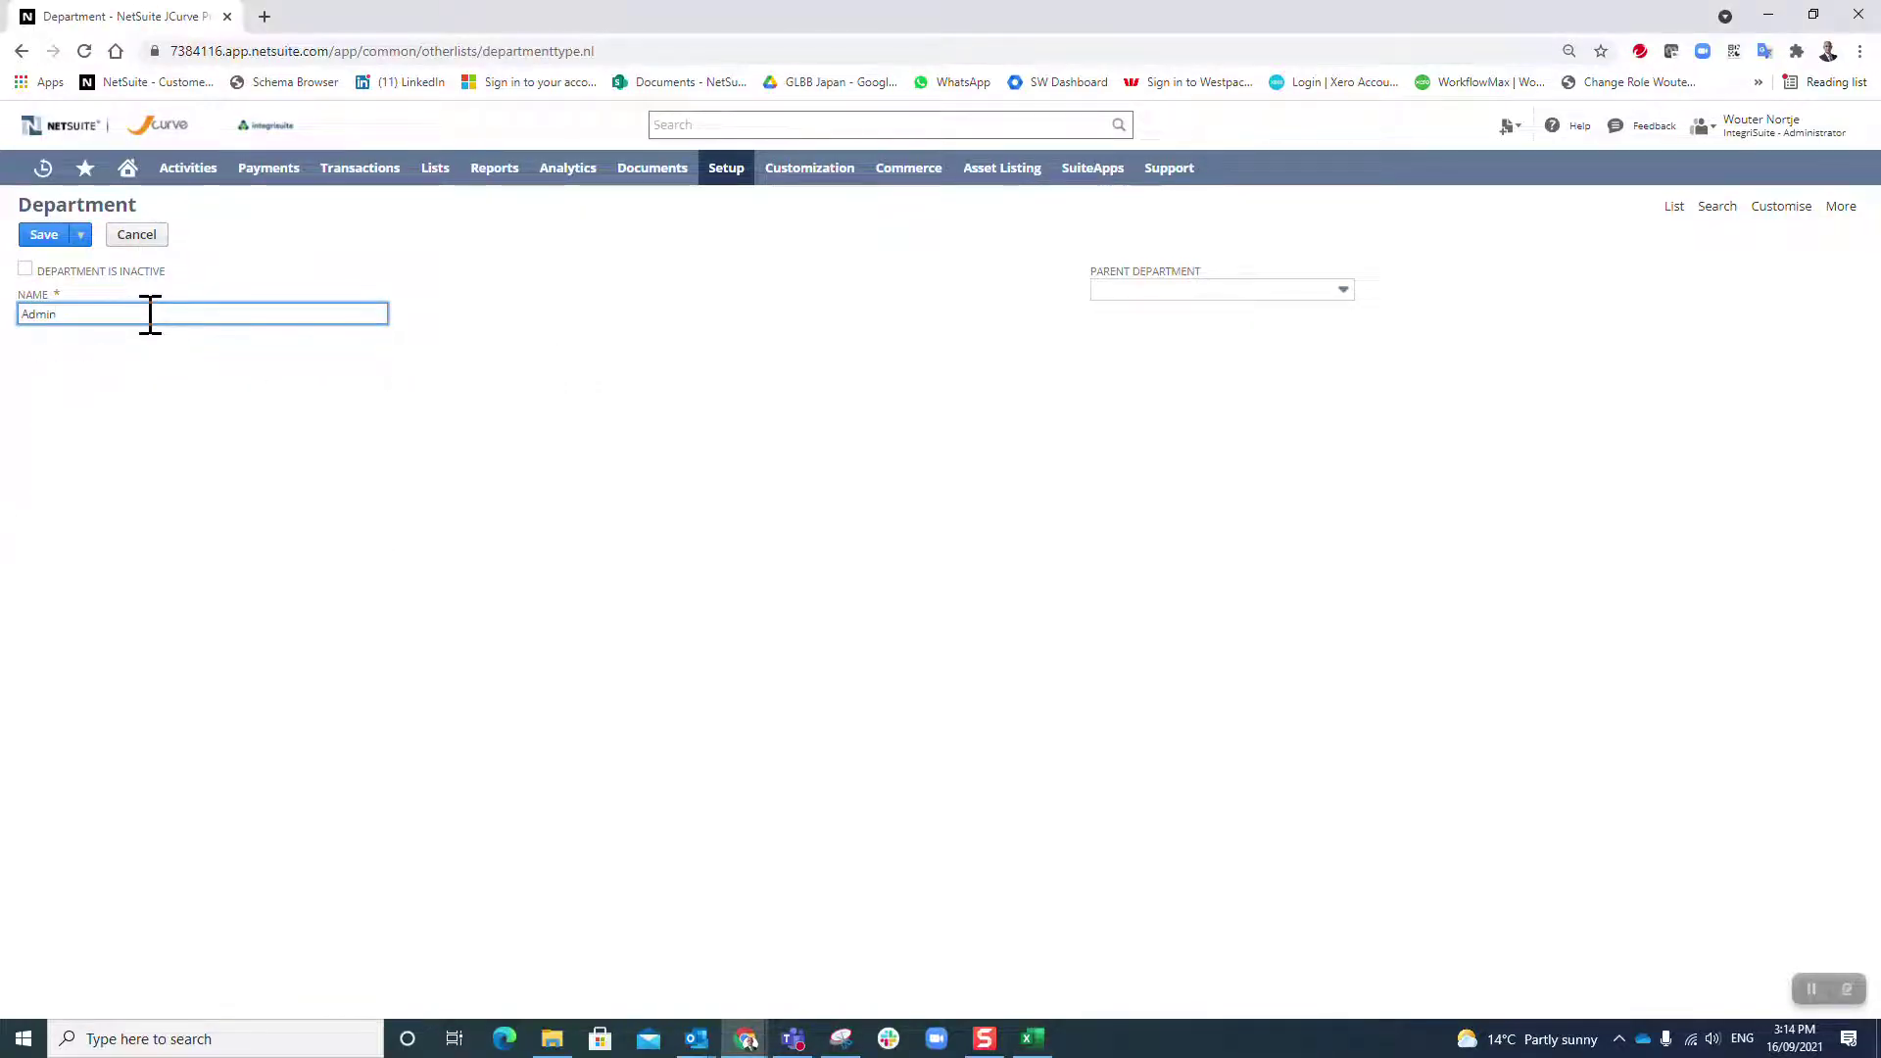
click(1130, 289)
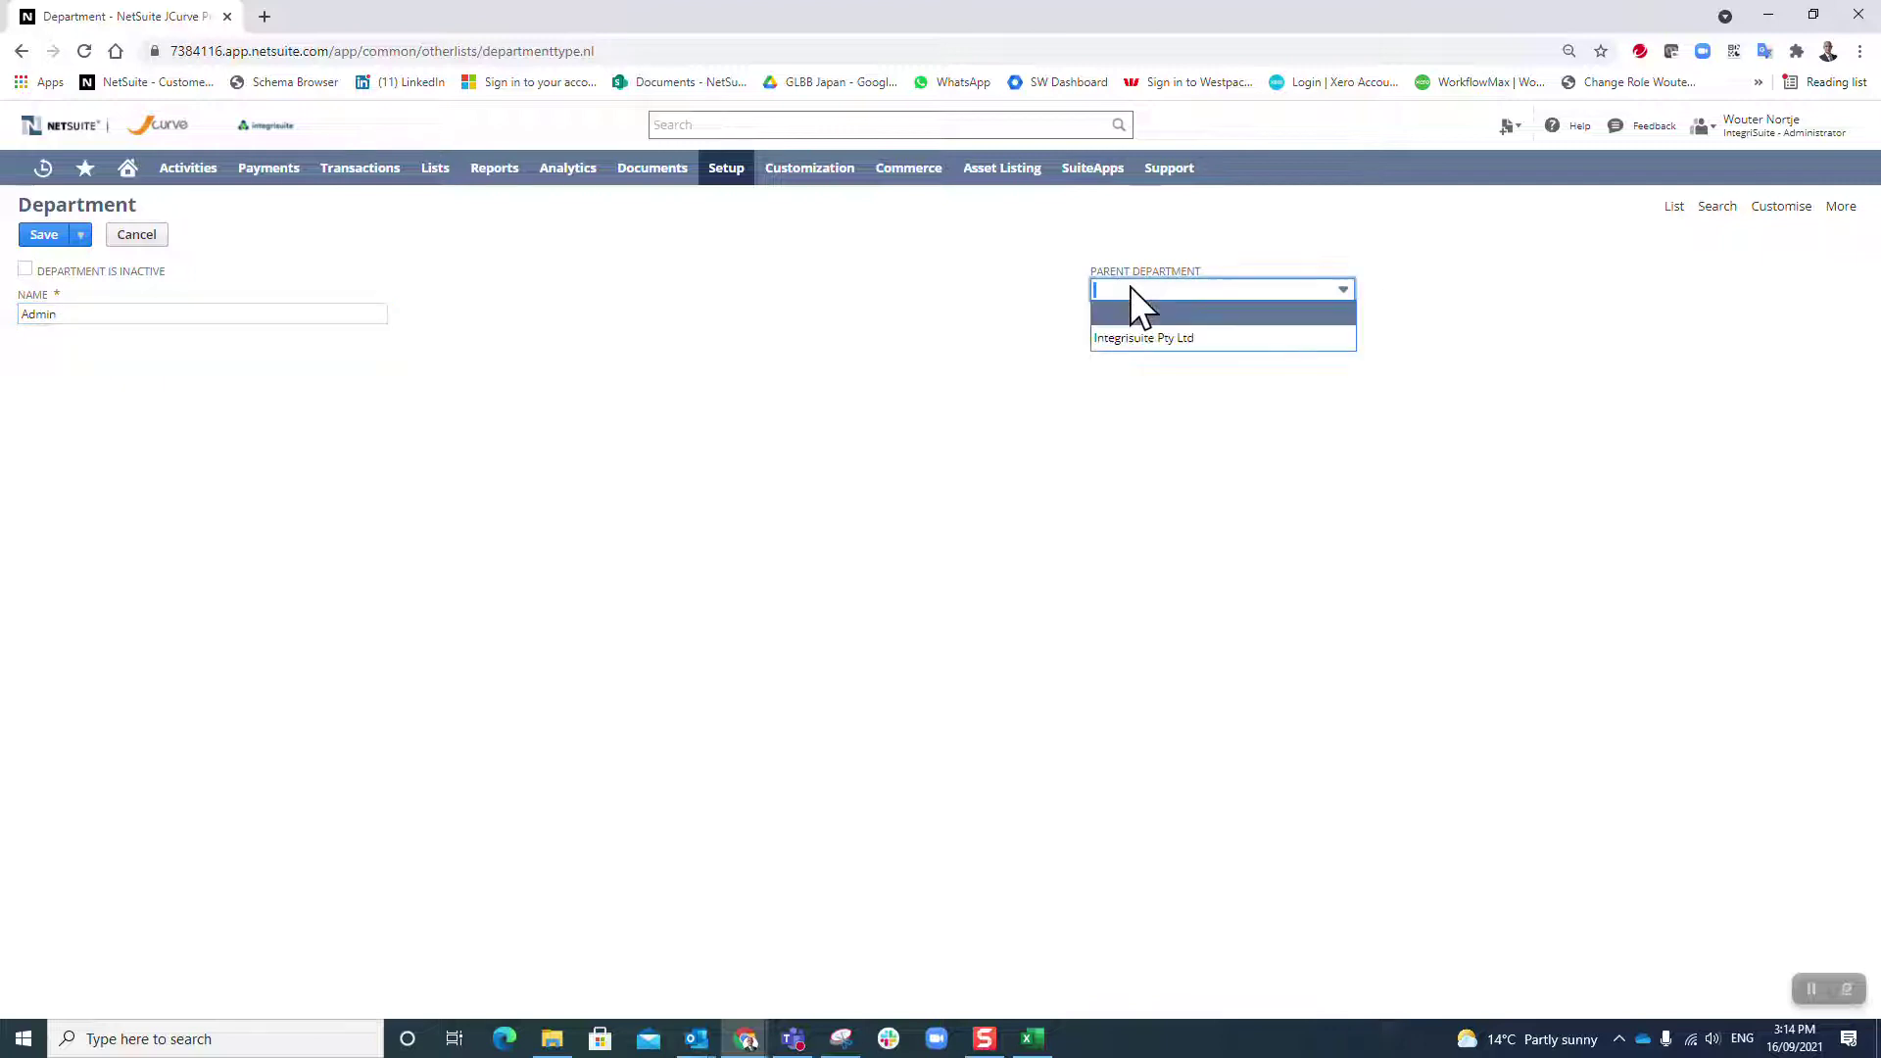
click(1146, 338)
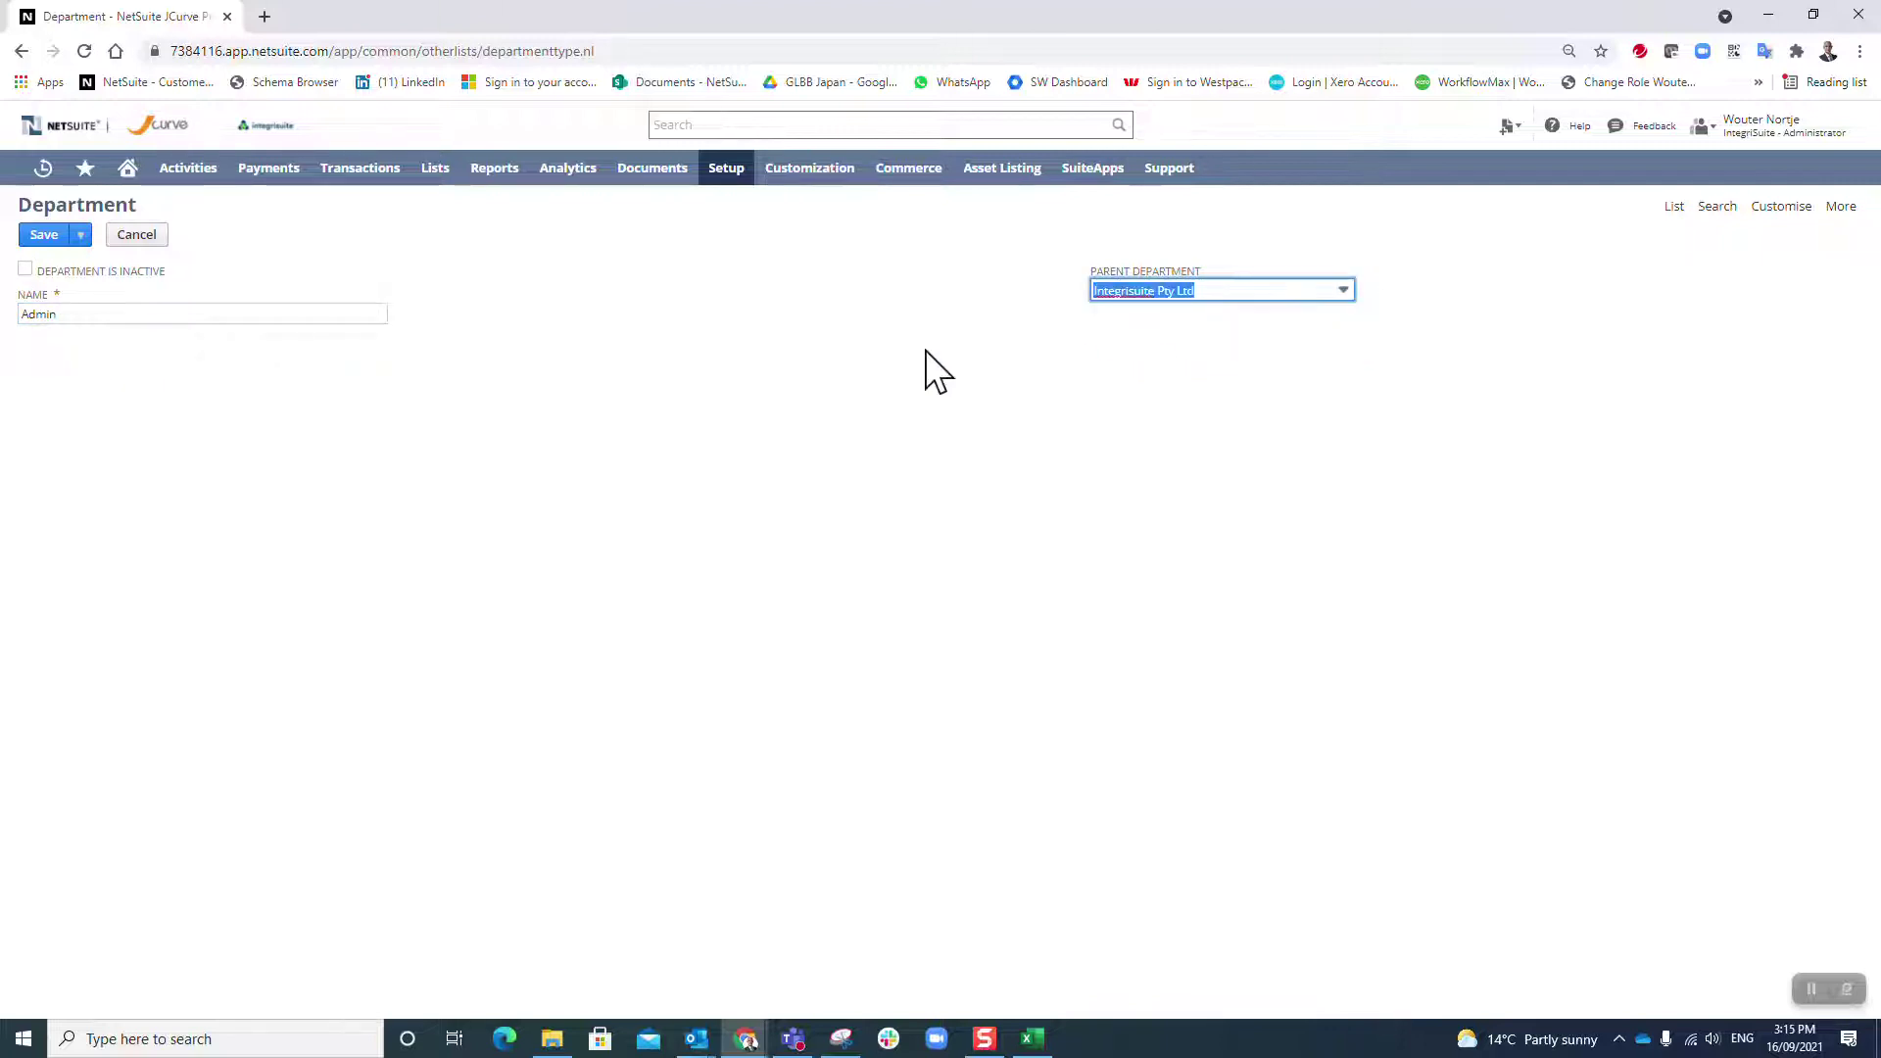
click(44, 237)
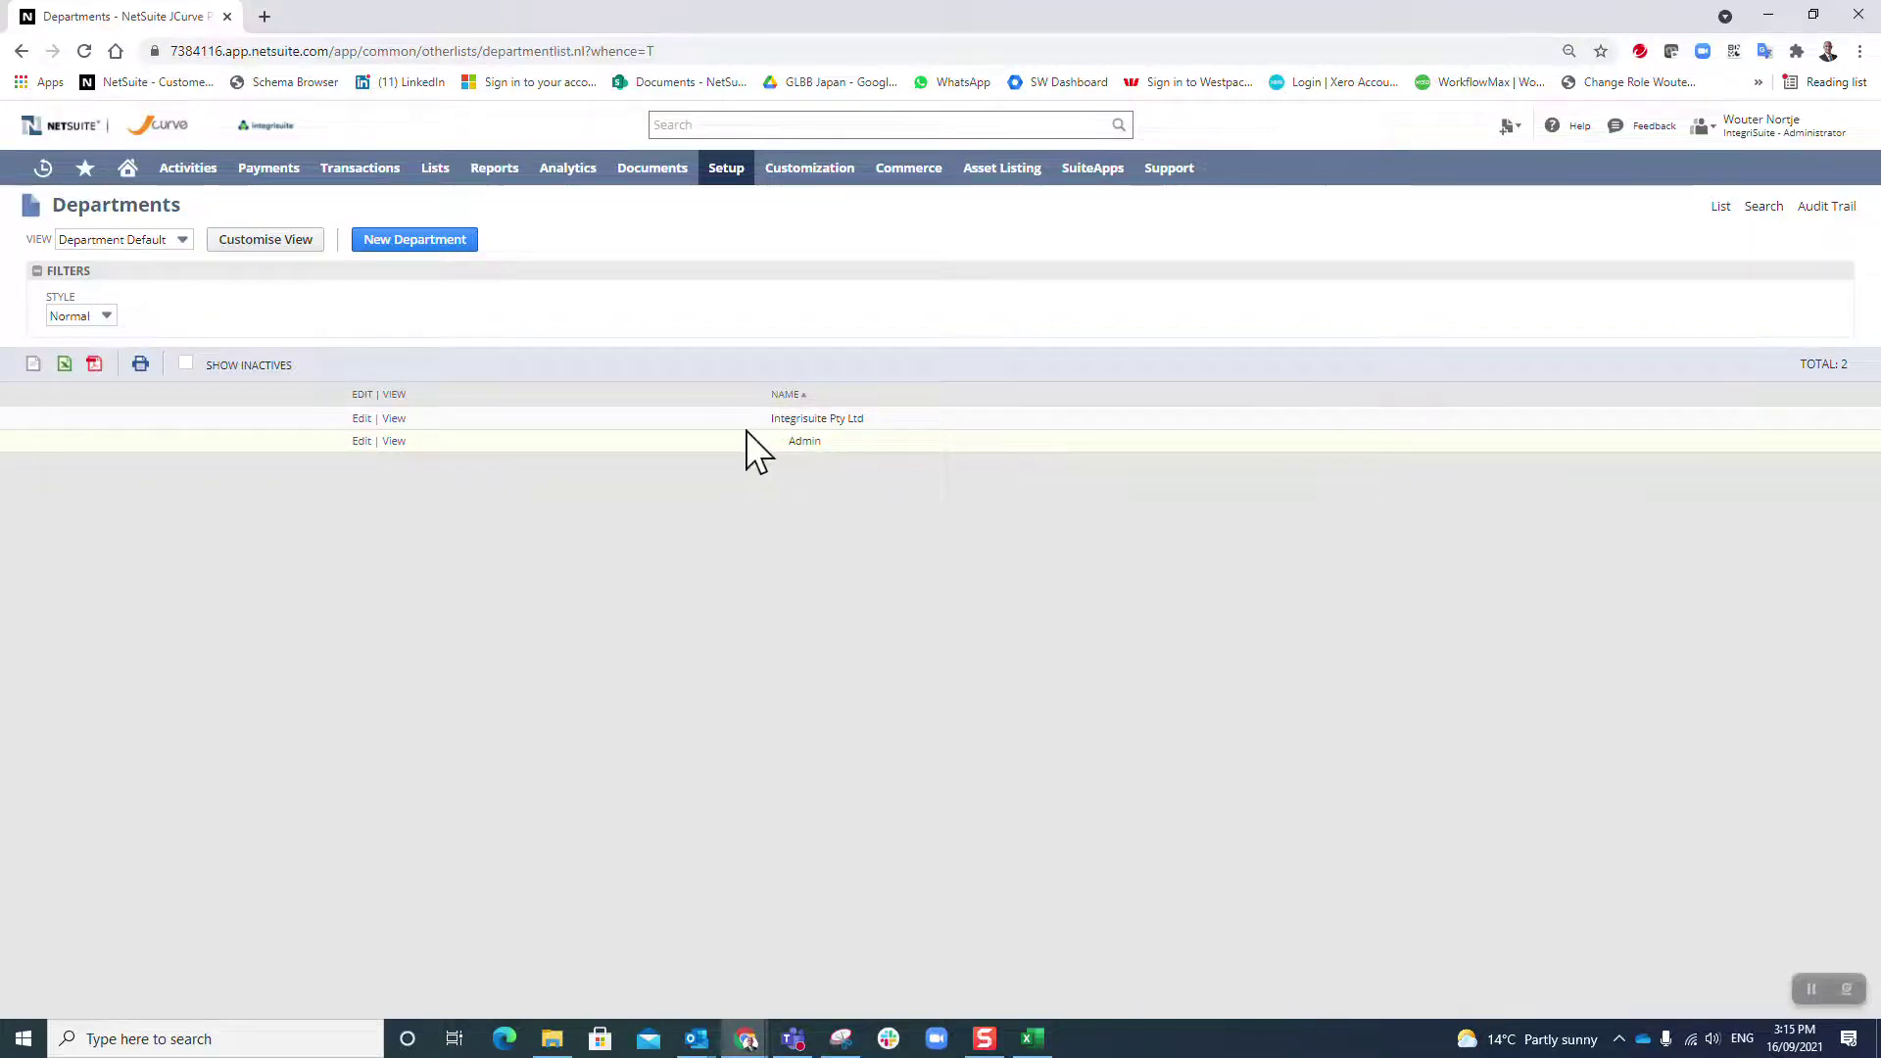
key(alt+Tab)
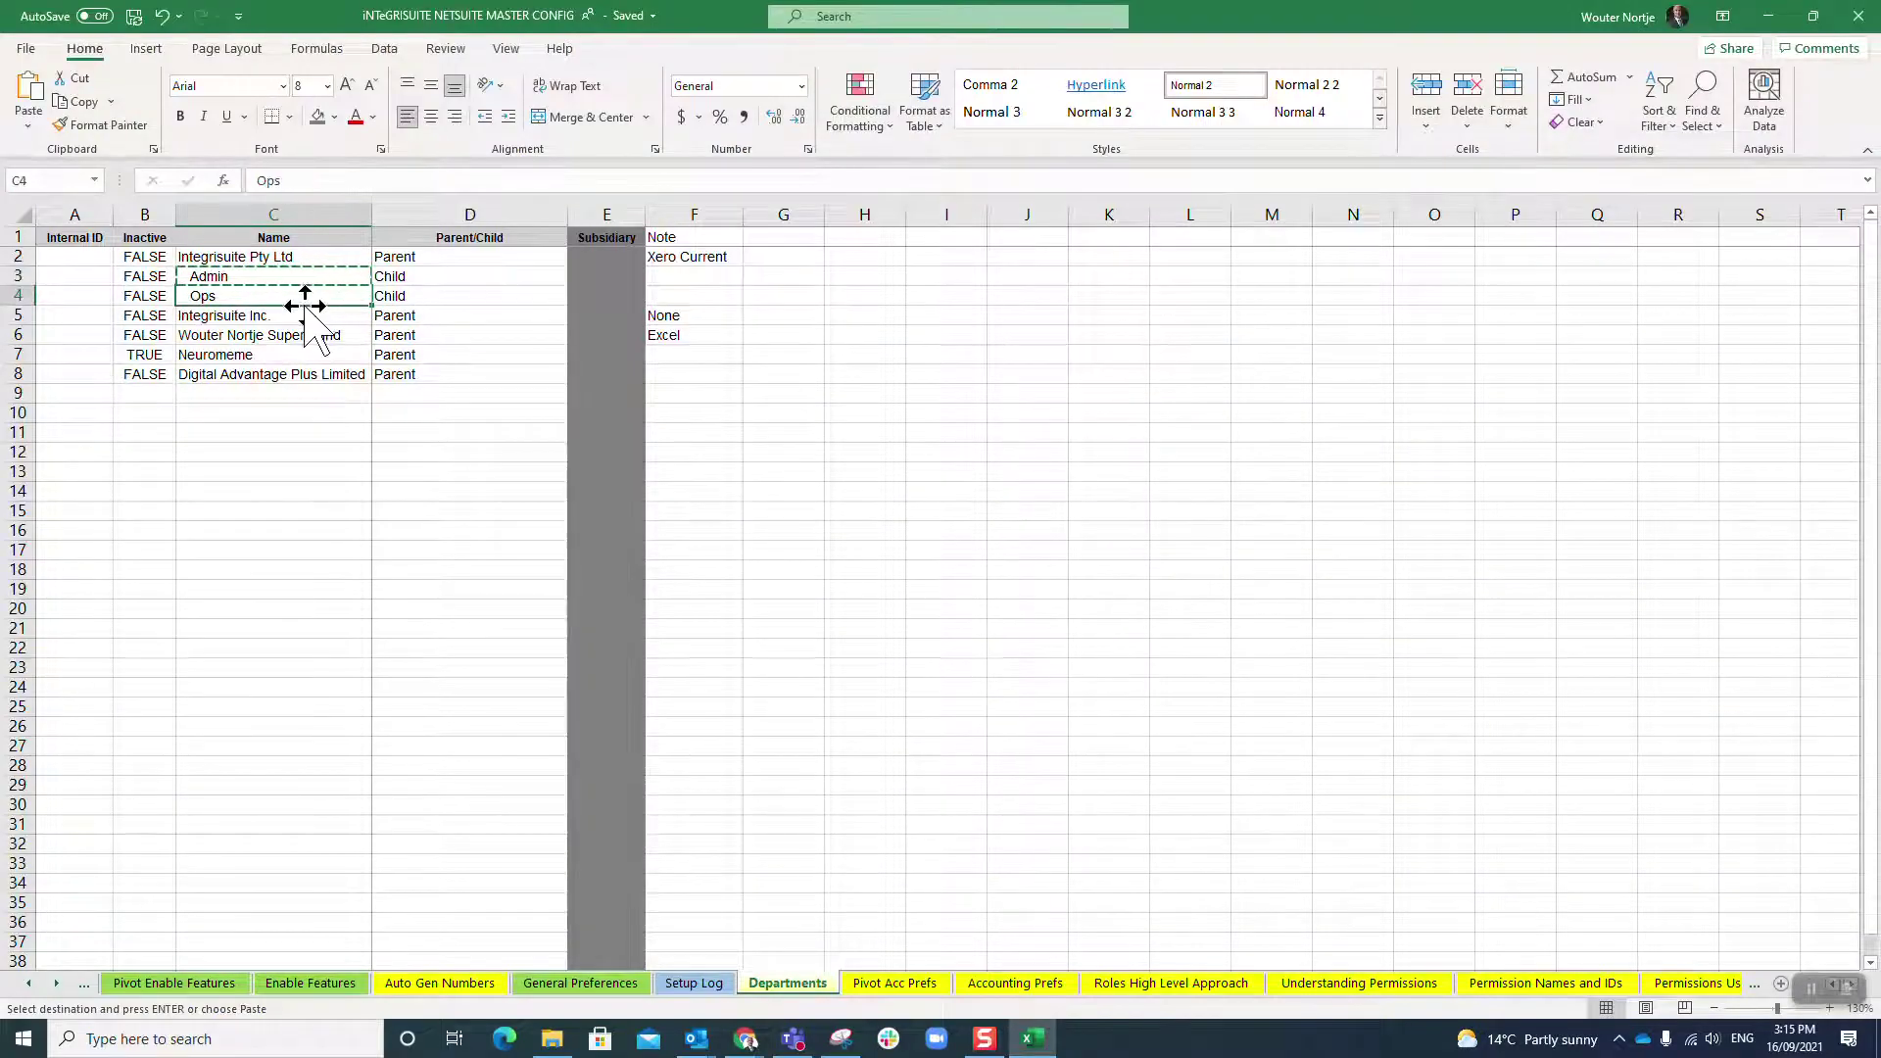
Create the department Ops under parent Integrisuite Pty Ltd and save it
key(alt+Tab)
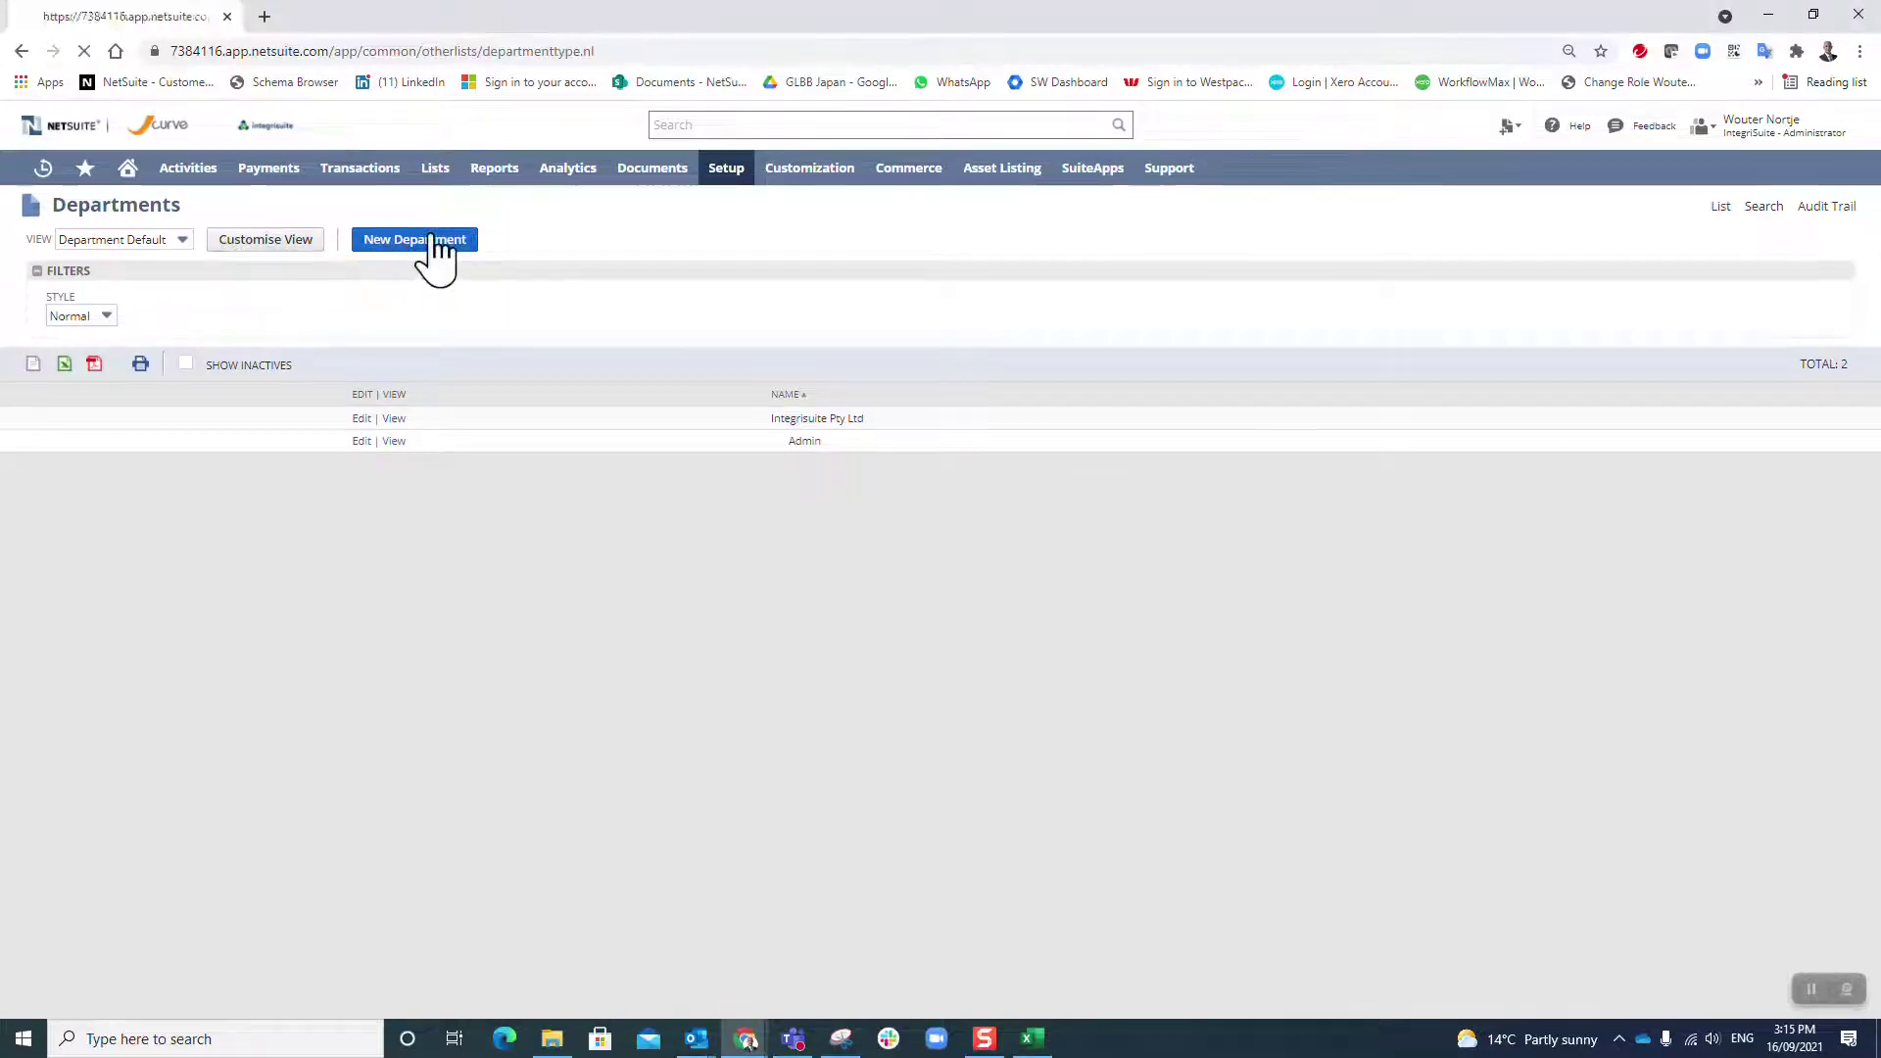
click(415, 239)
click(181, 313)
text(Ops)
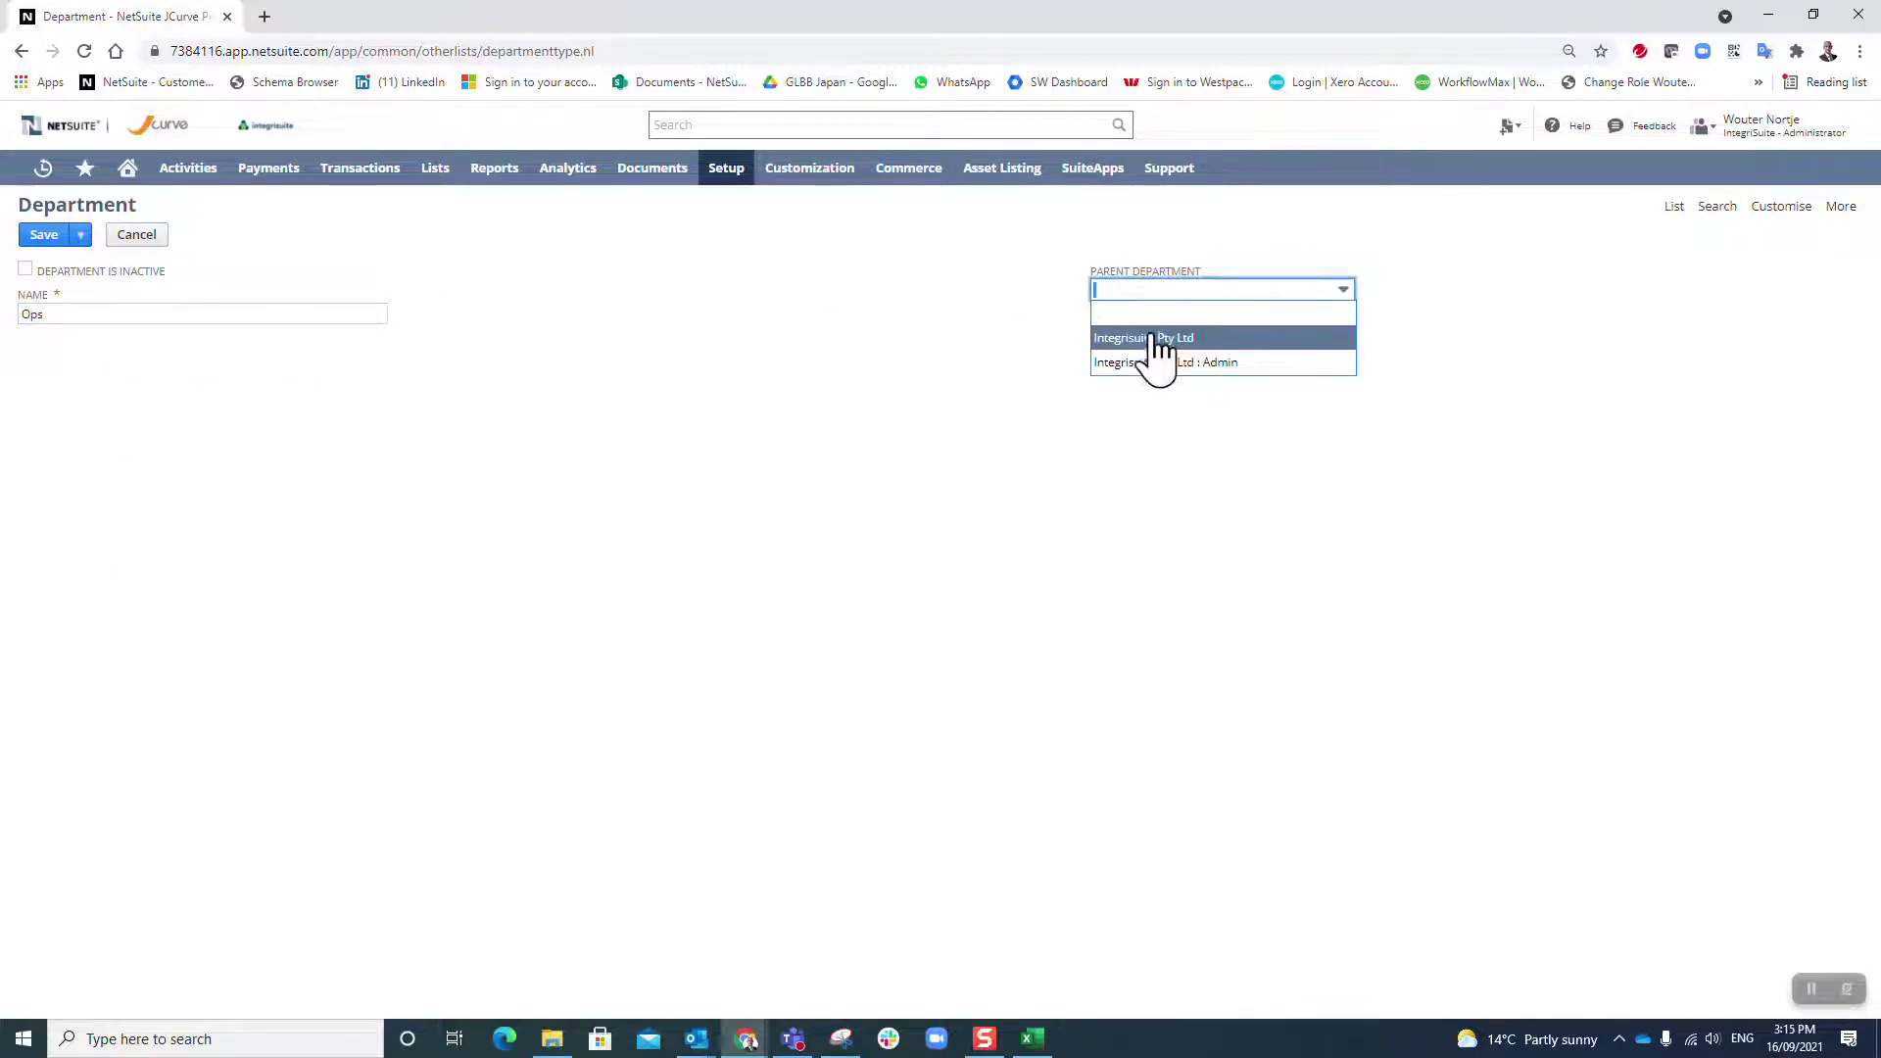
click(1159, 338)
click(43, 235)
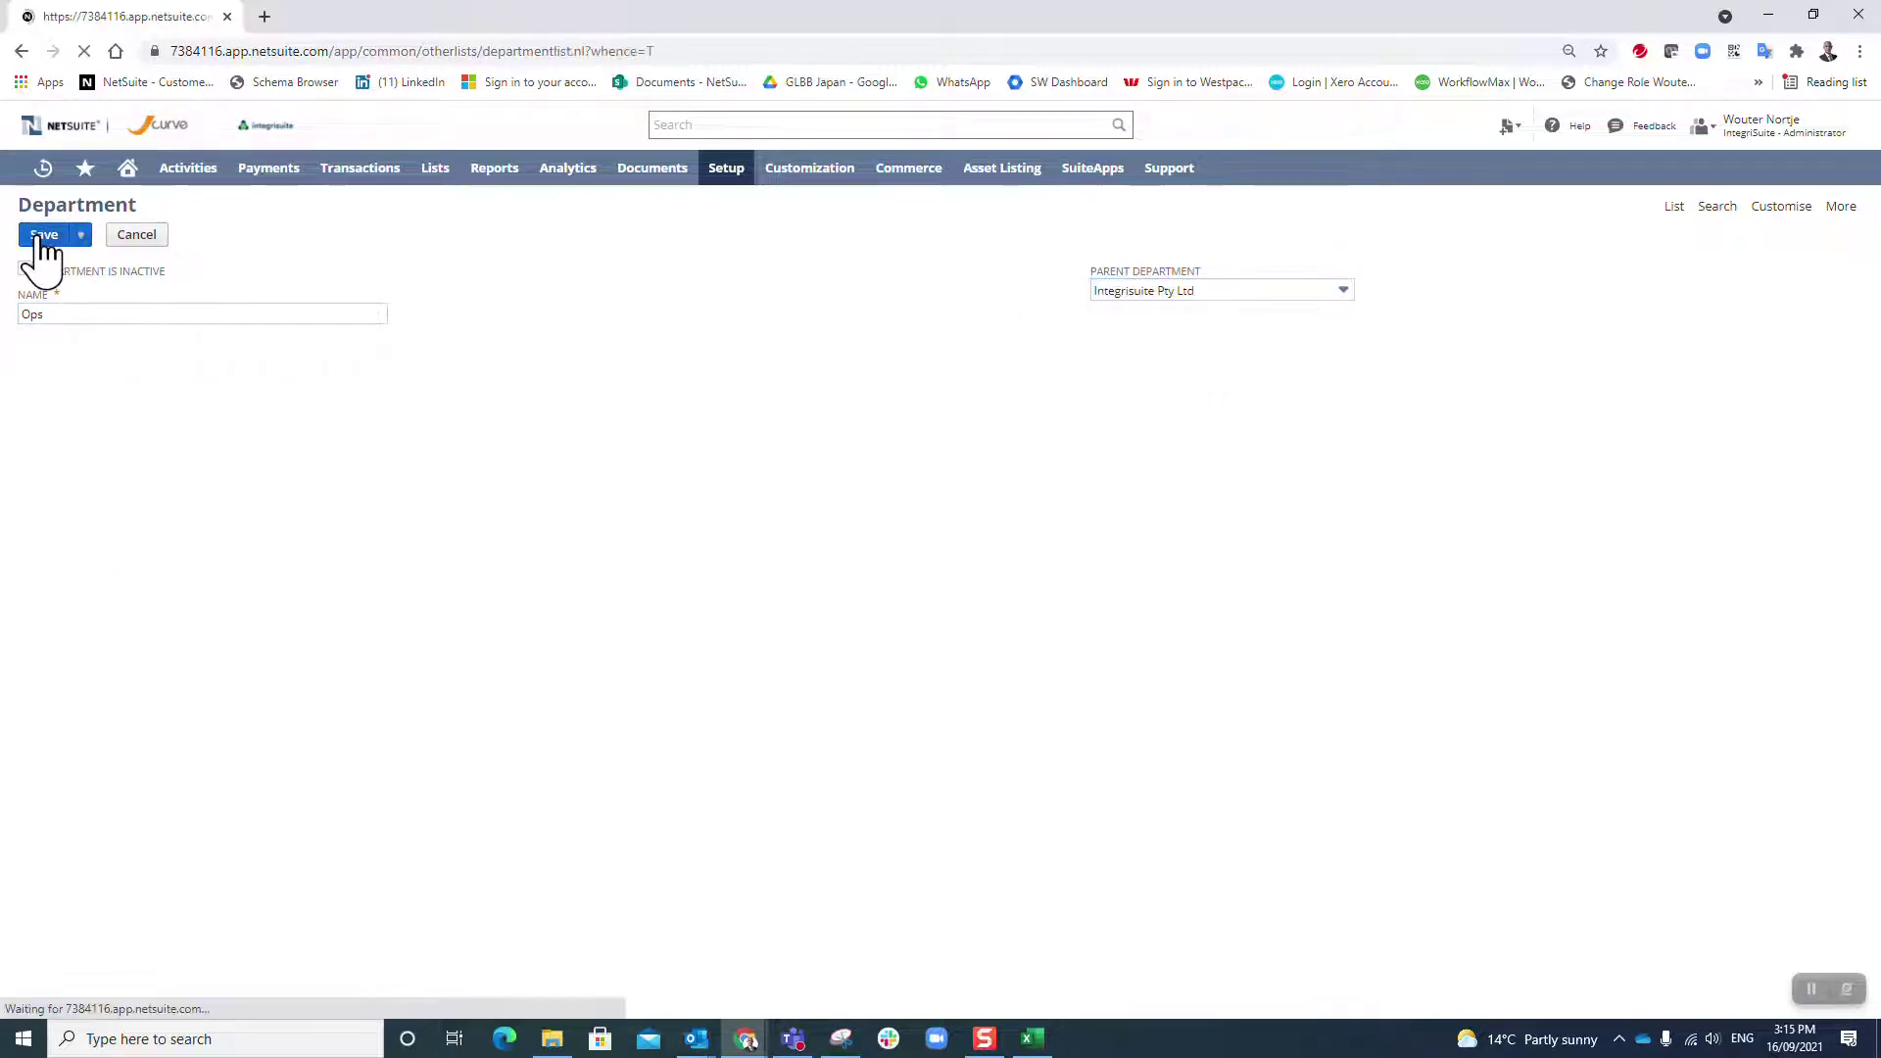
key(alt+Tab)
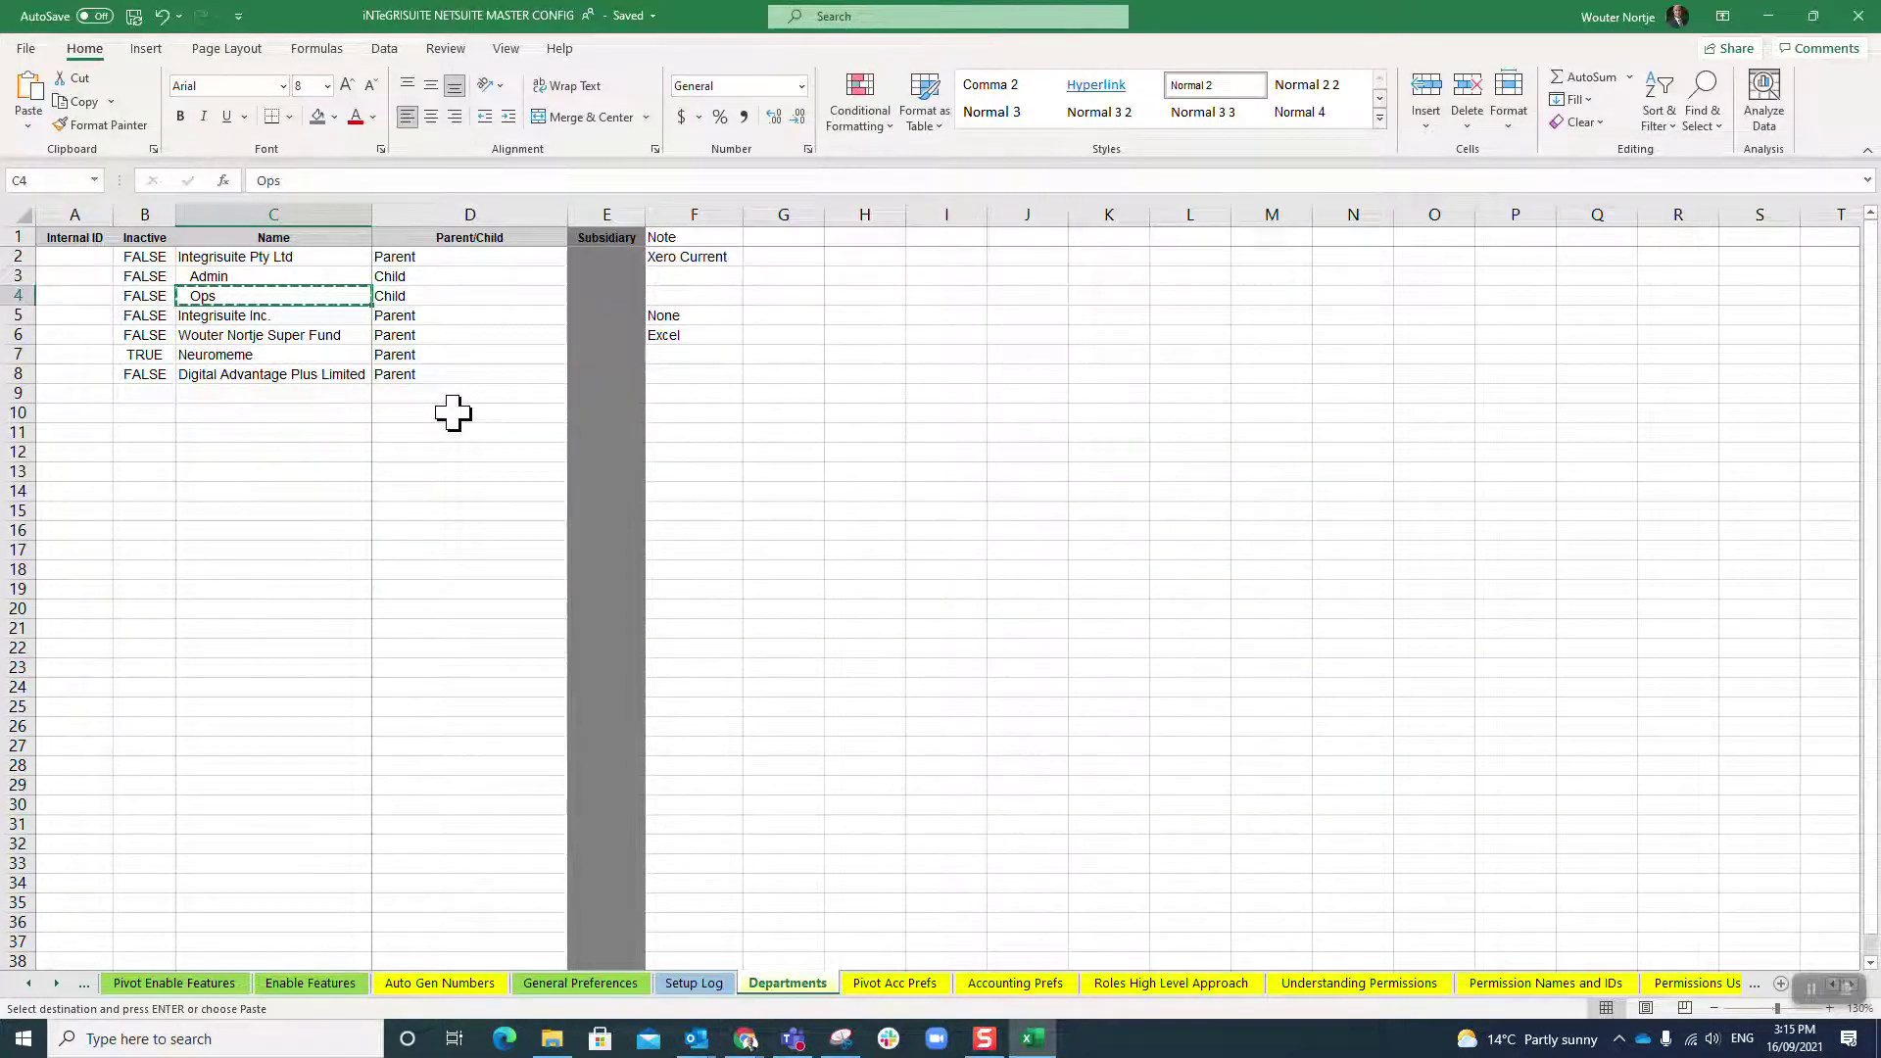
key(Down)
Create the top-level department Integrisuite Inc. and save it
key(alt+Tab)
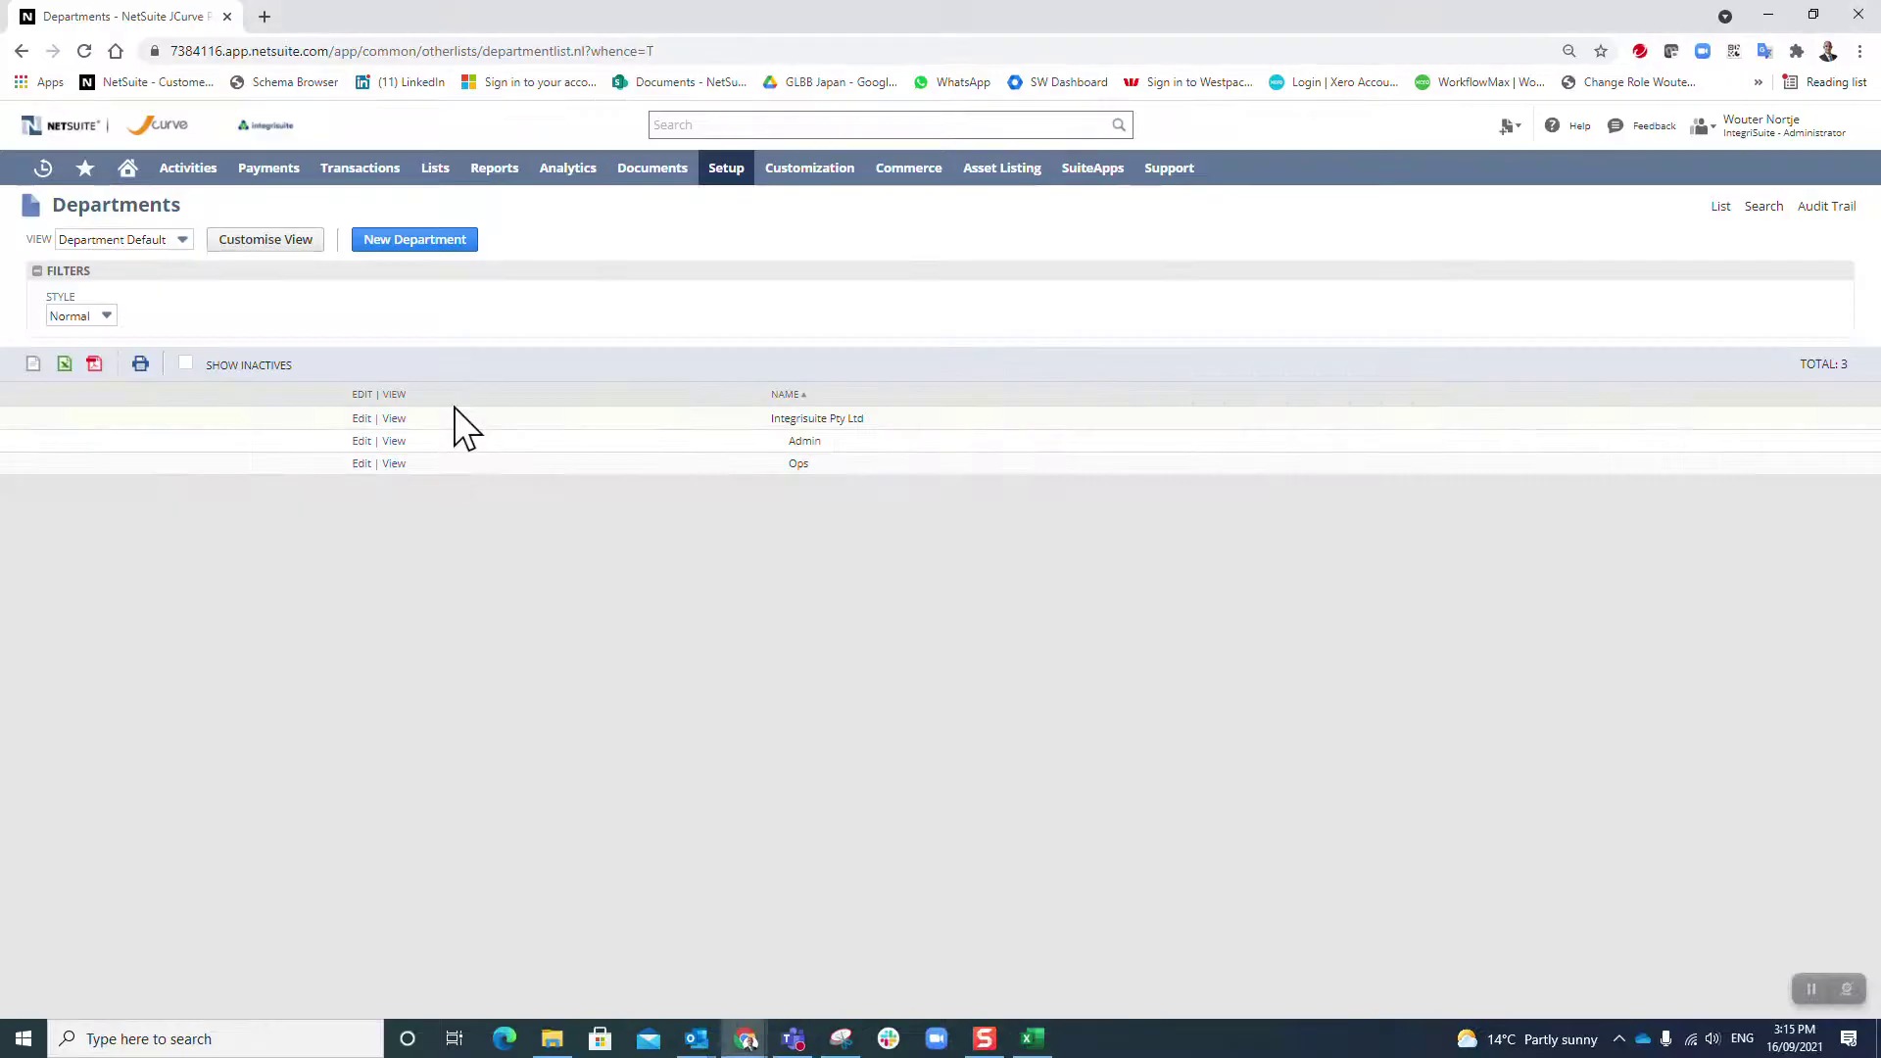
click(397, 227)
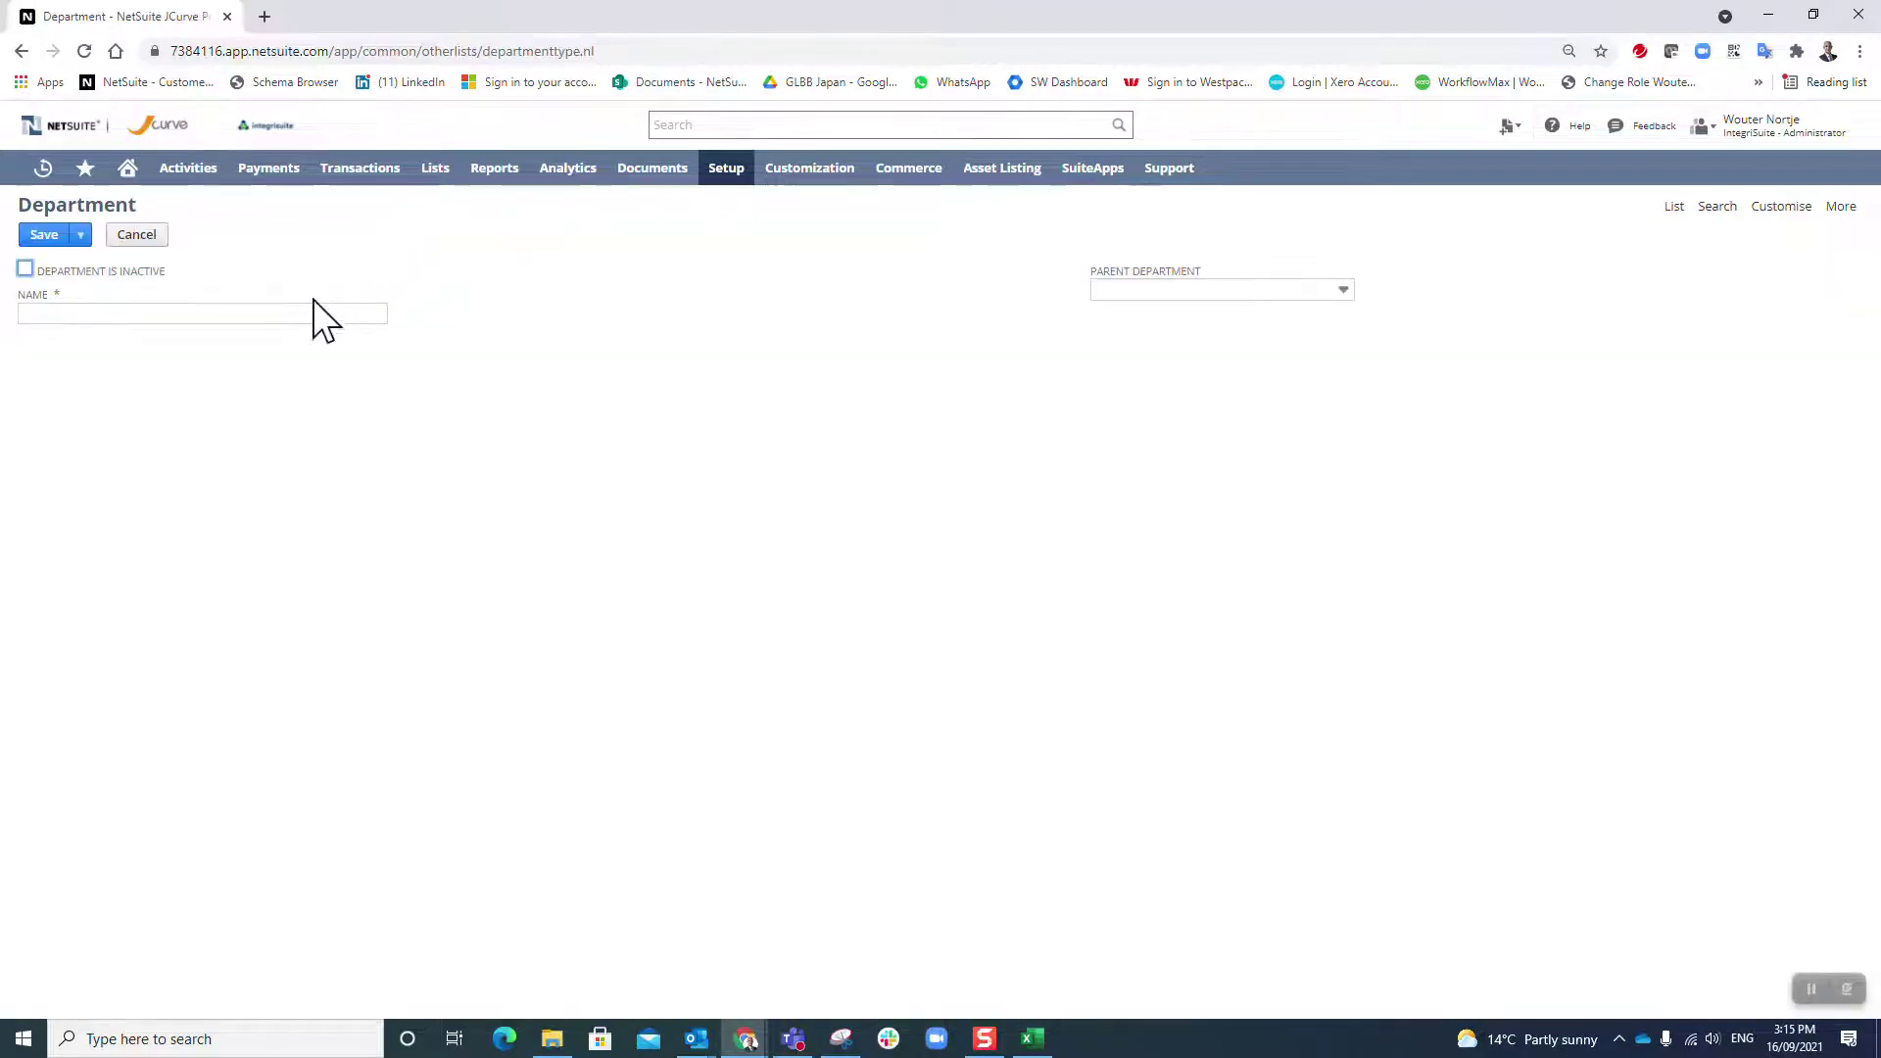
click(259, 313)
text(Integrisuite Inc.)
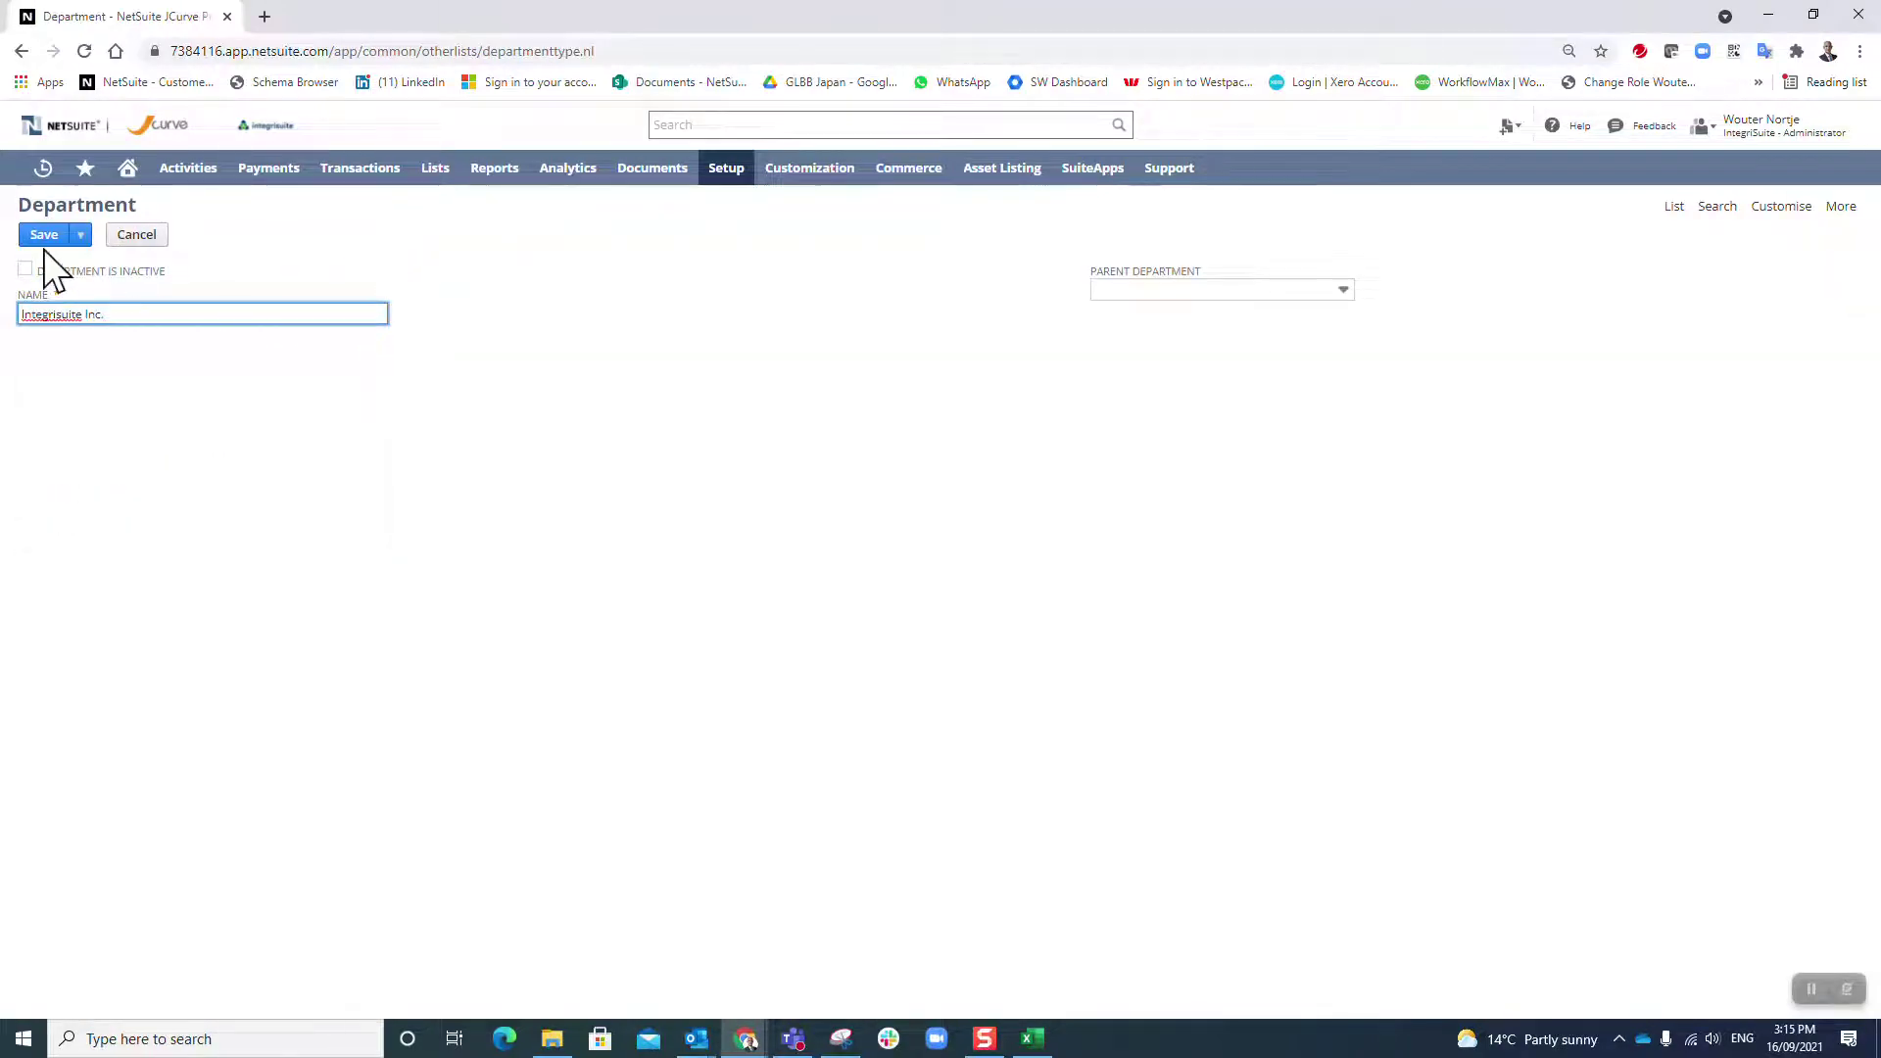
click(39, 236)
Copy the super fund name from Excel and save it as a top-level department
key(alt+Tab)
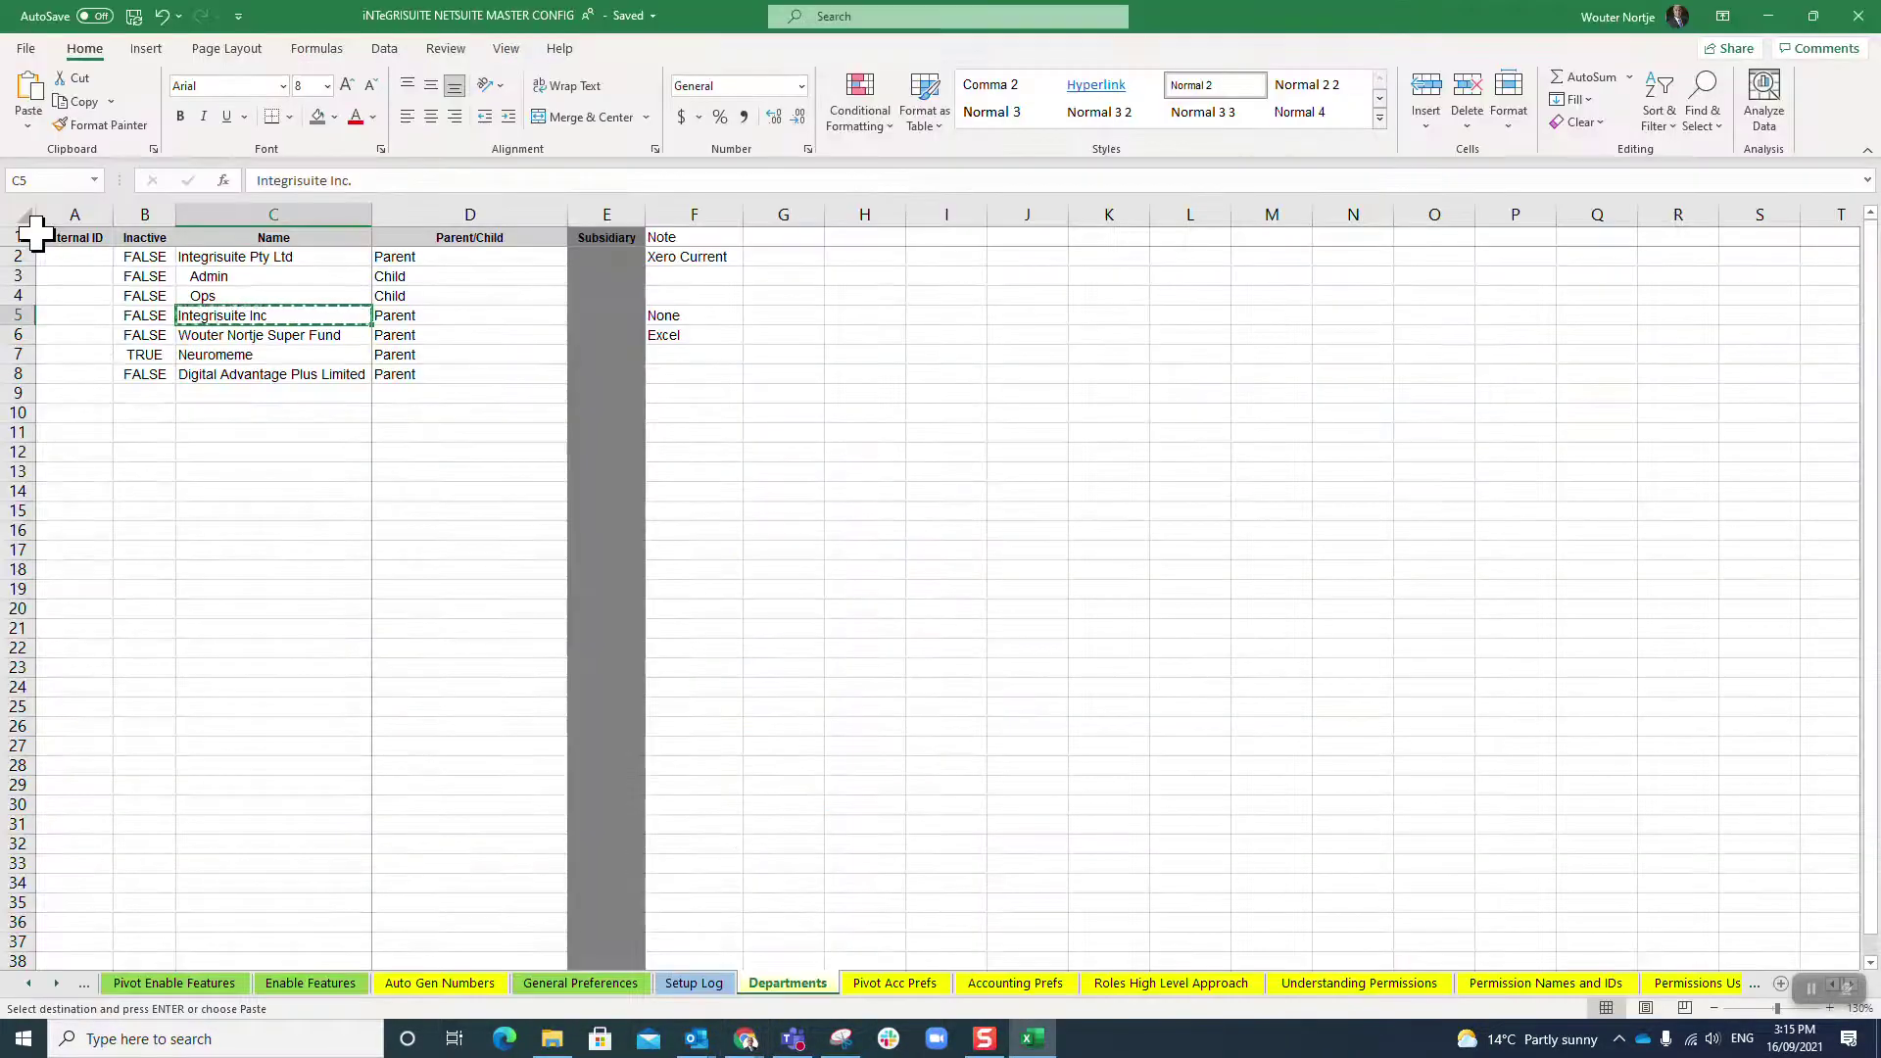
key(Down)
key(ctrl+c)
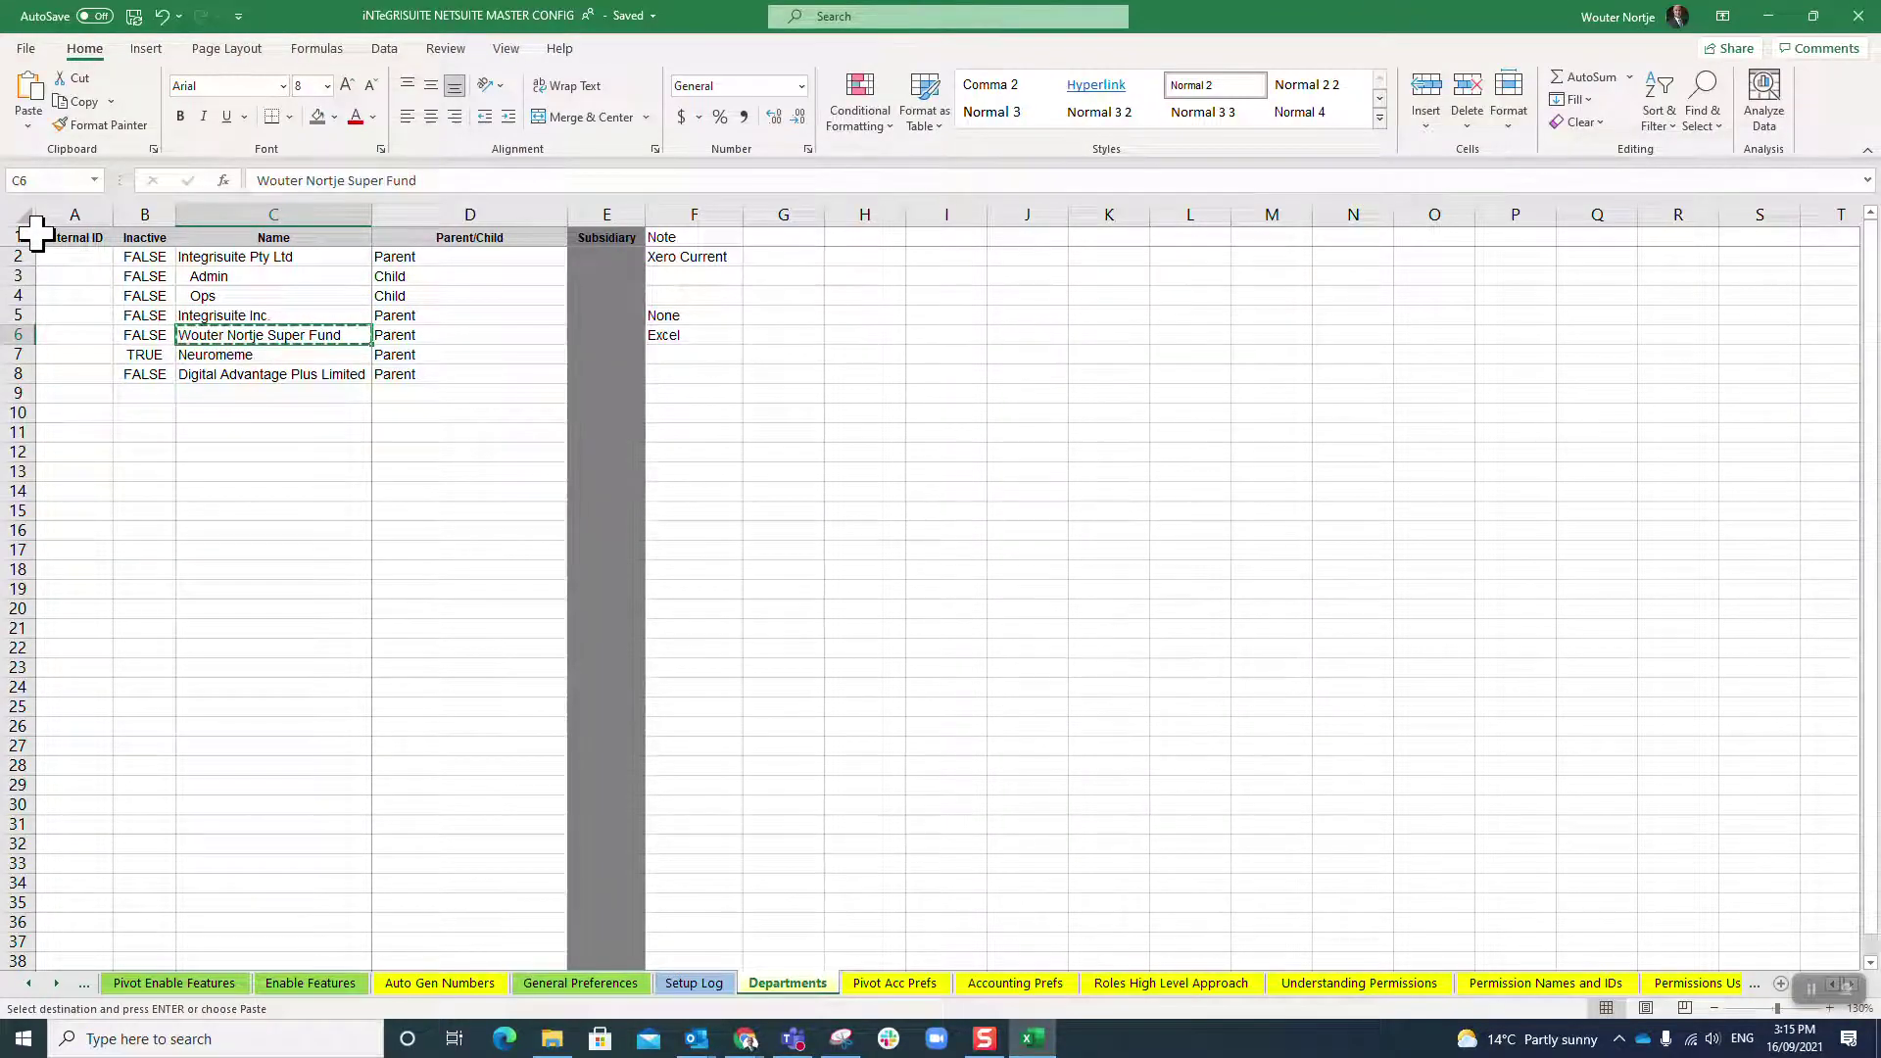
key(alt+Tab)
click(435, 245)
click(168, 313)
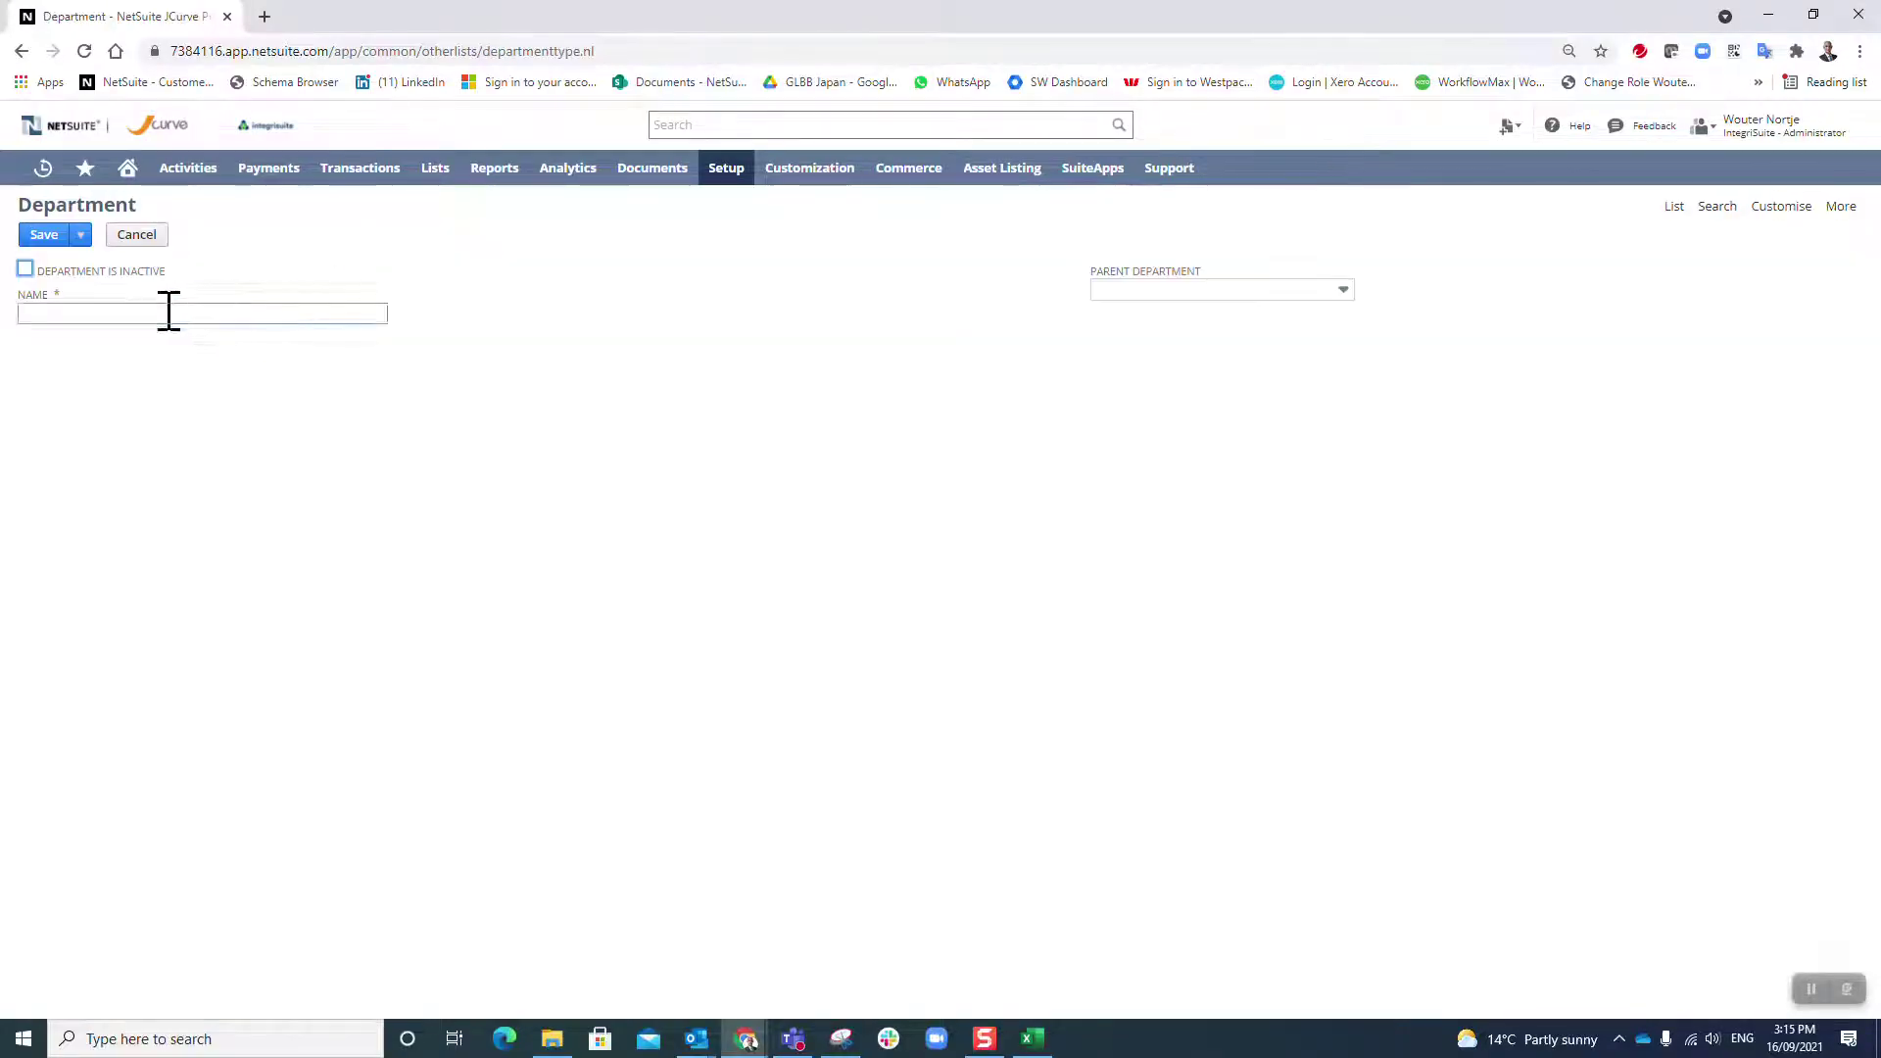
key(ctrl+v)
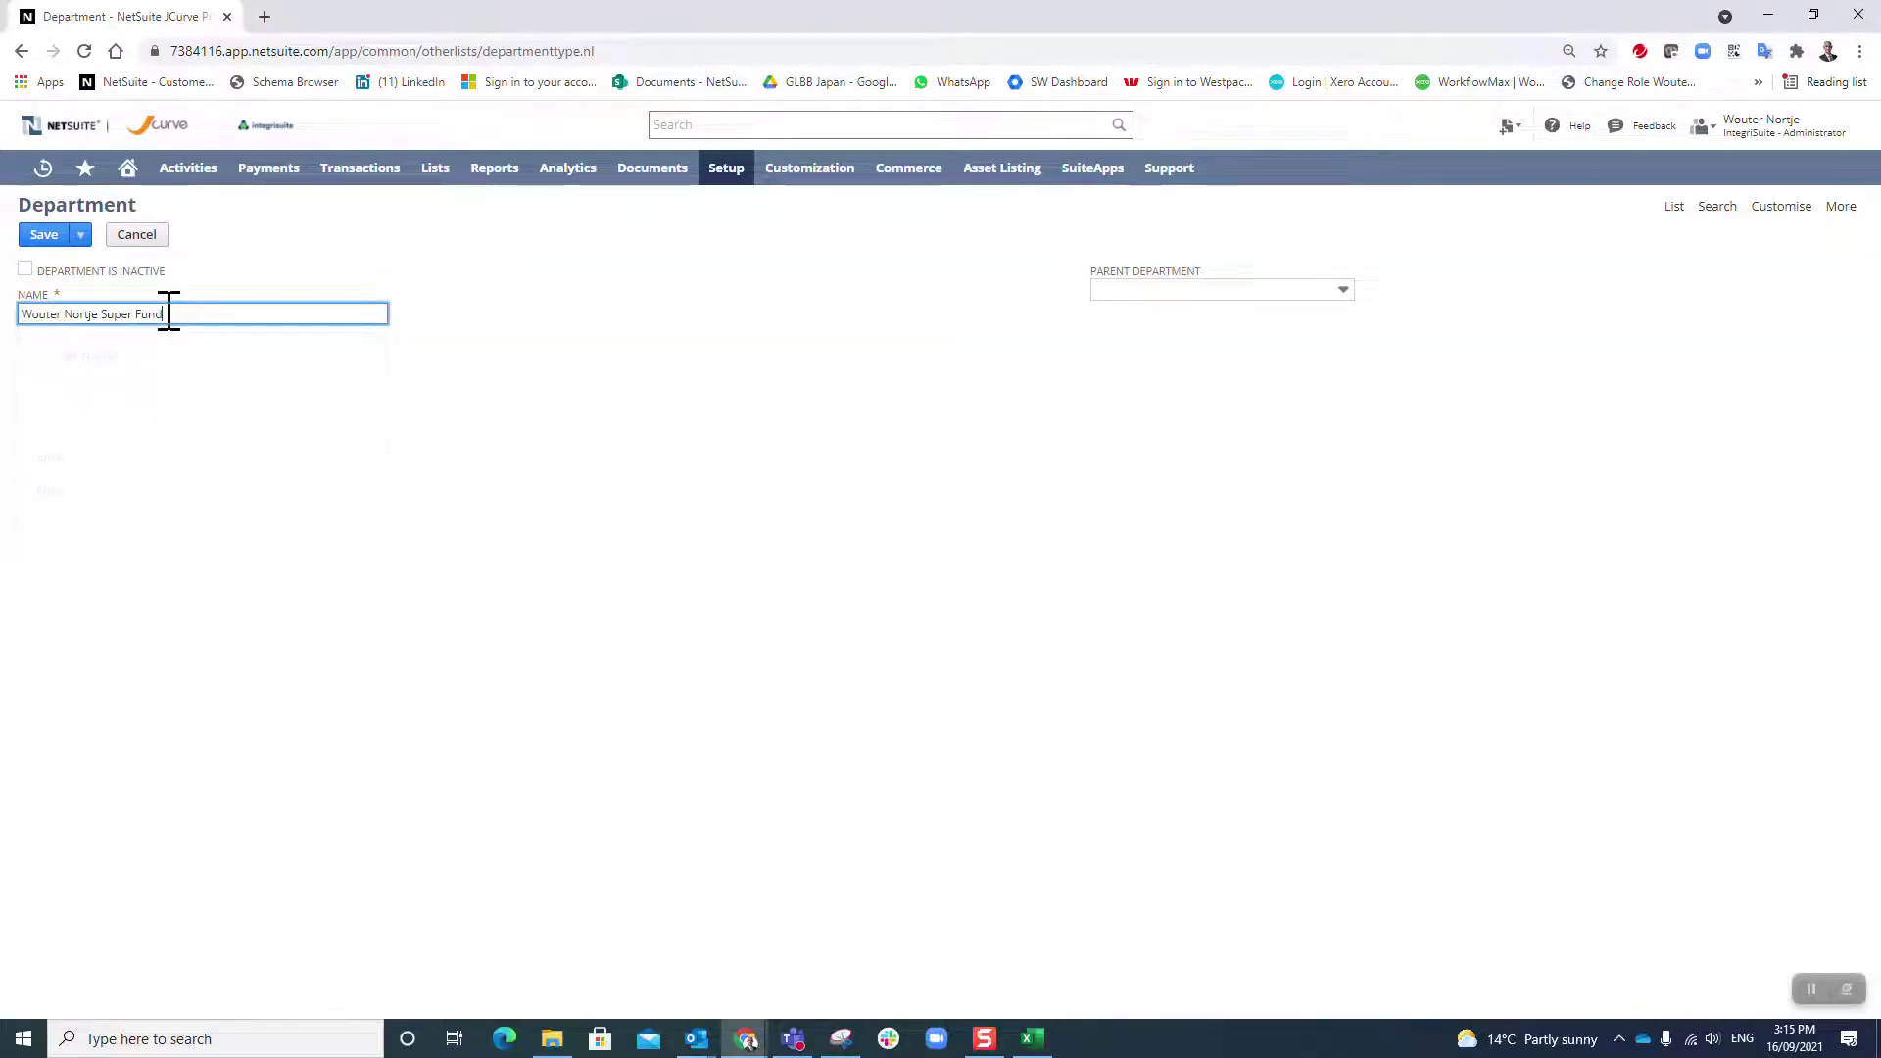
click(43, 235)
key(alt+Tab)
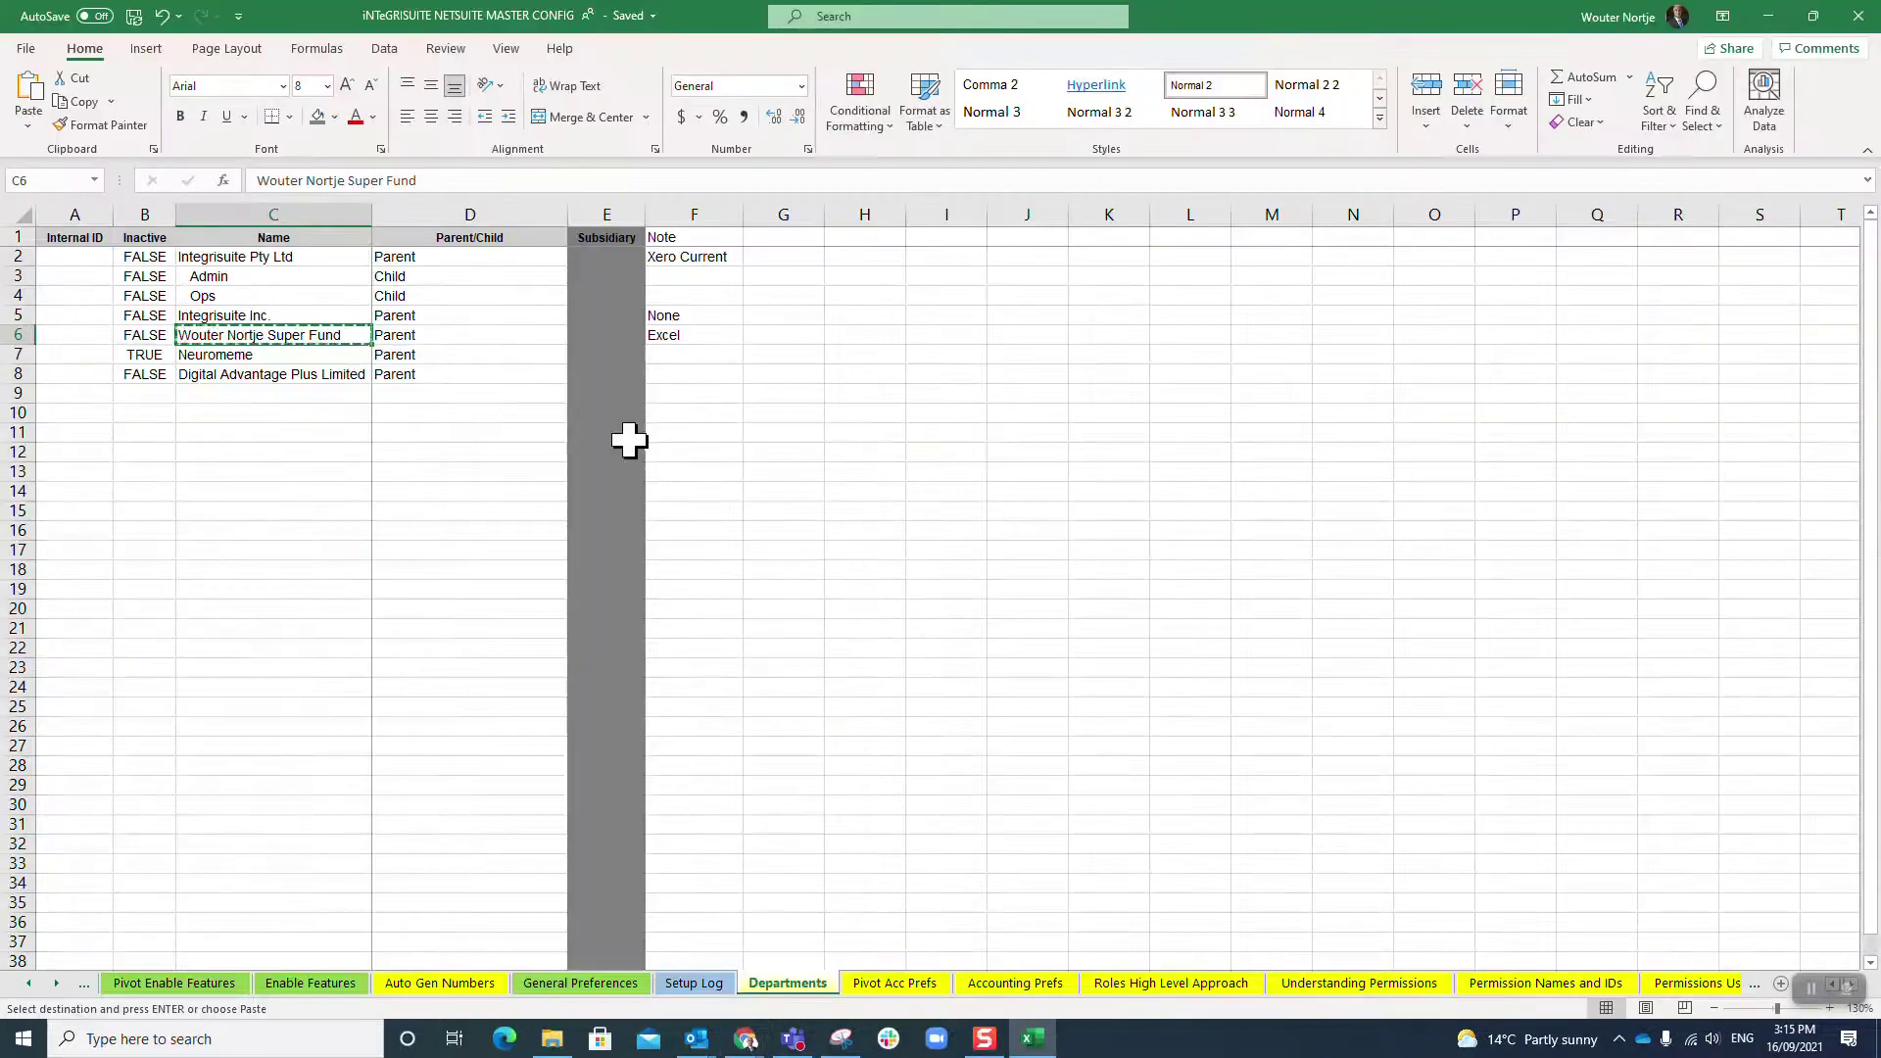
key(Down)
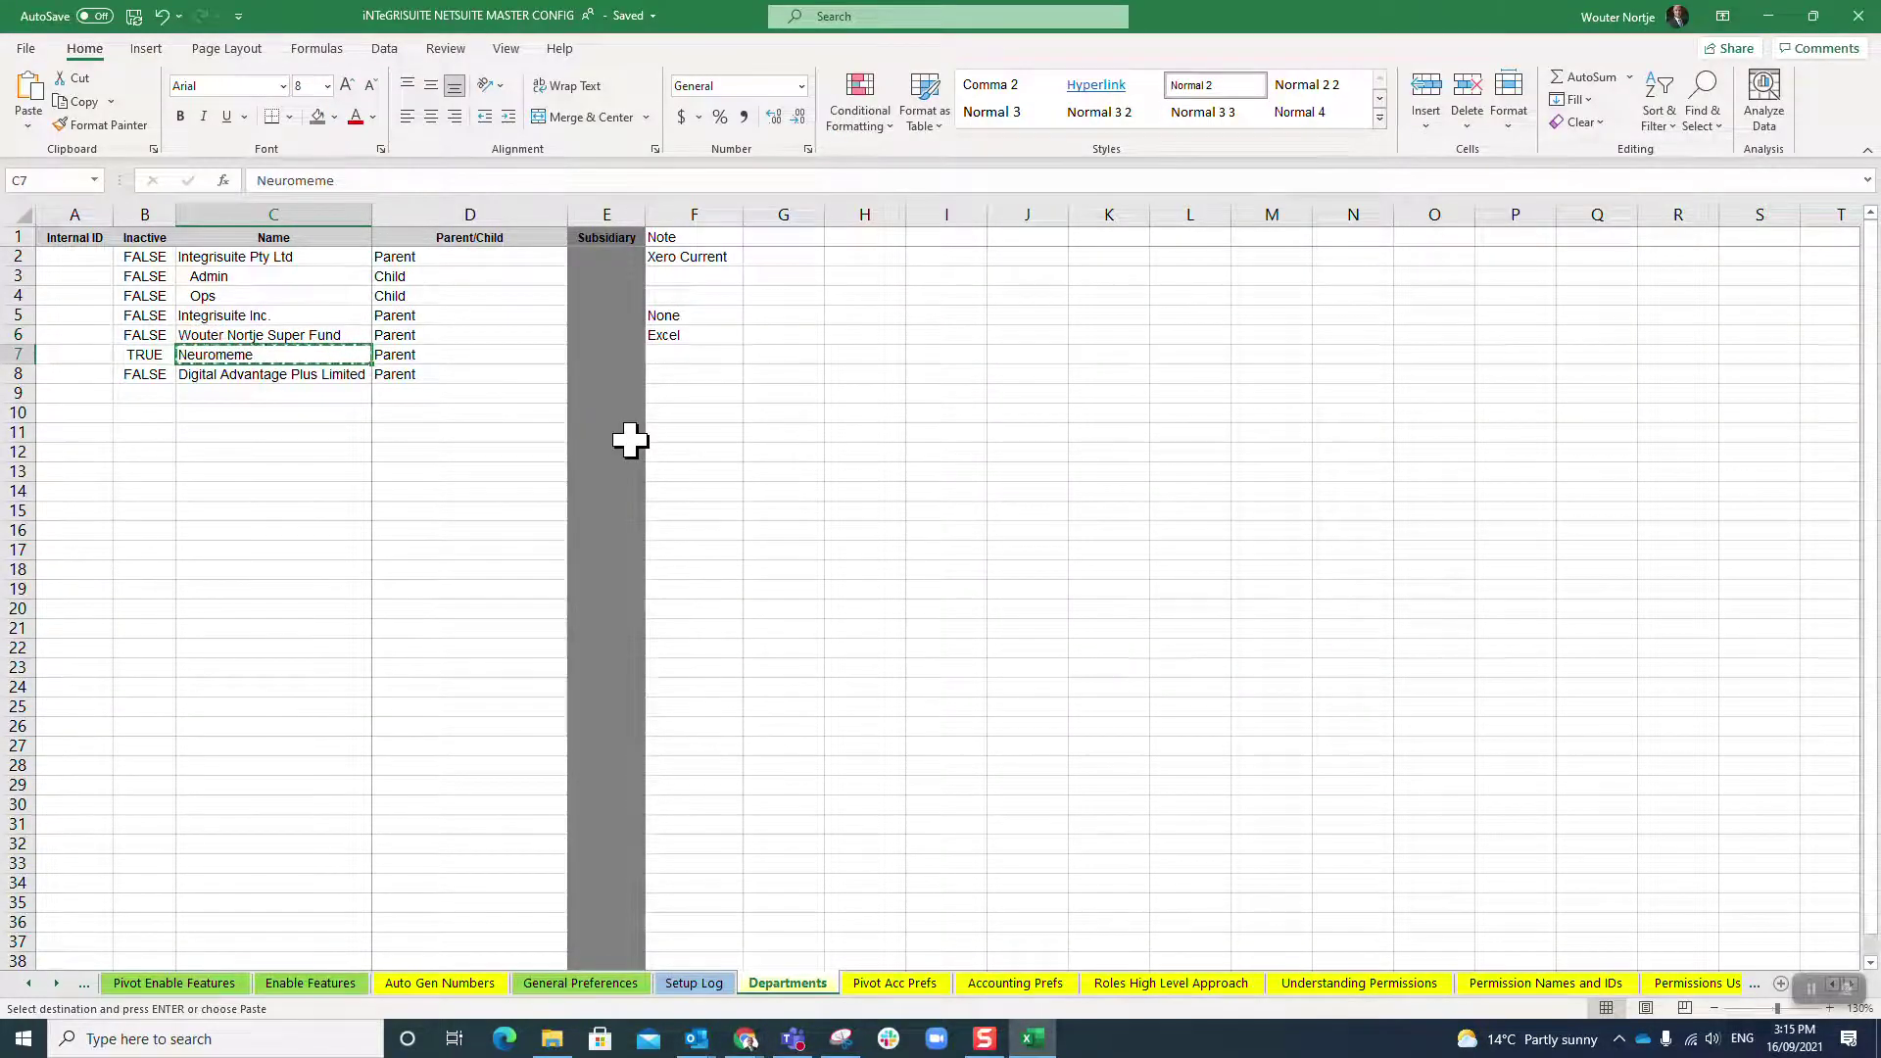
key(alt+Tab)
Create the department Neuromeme marked as inactive and save it
click(415, 240)
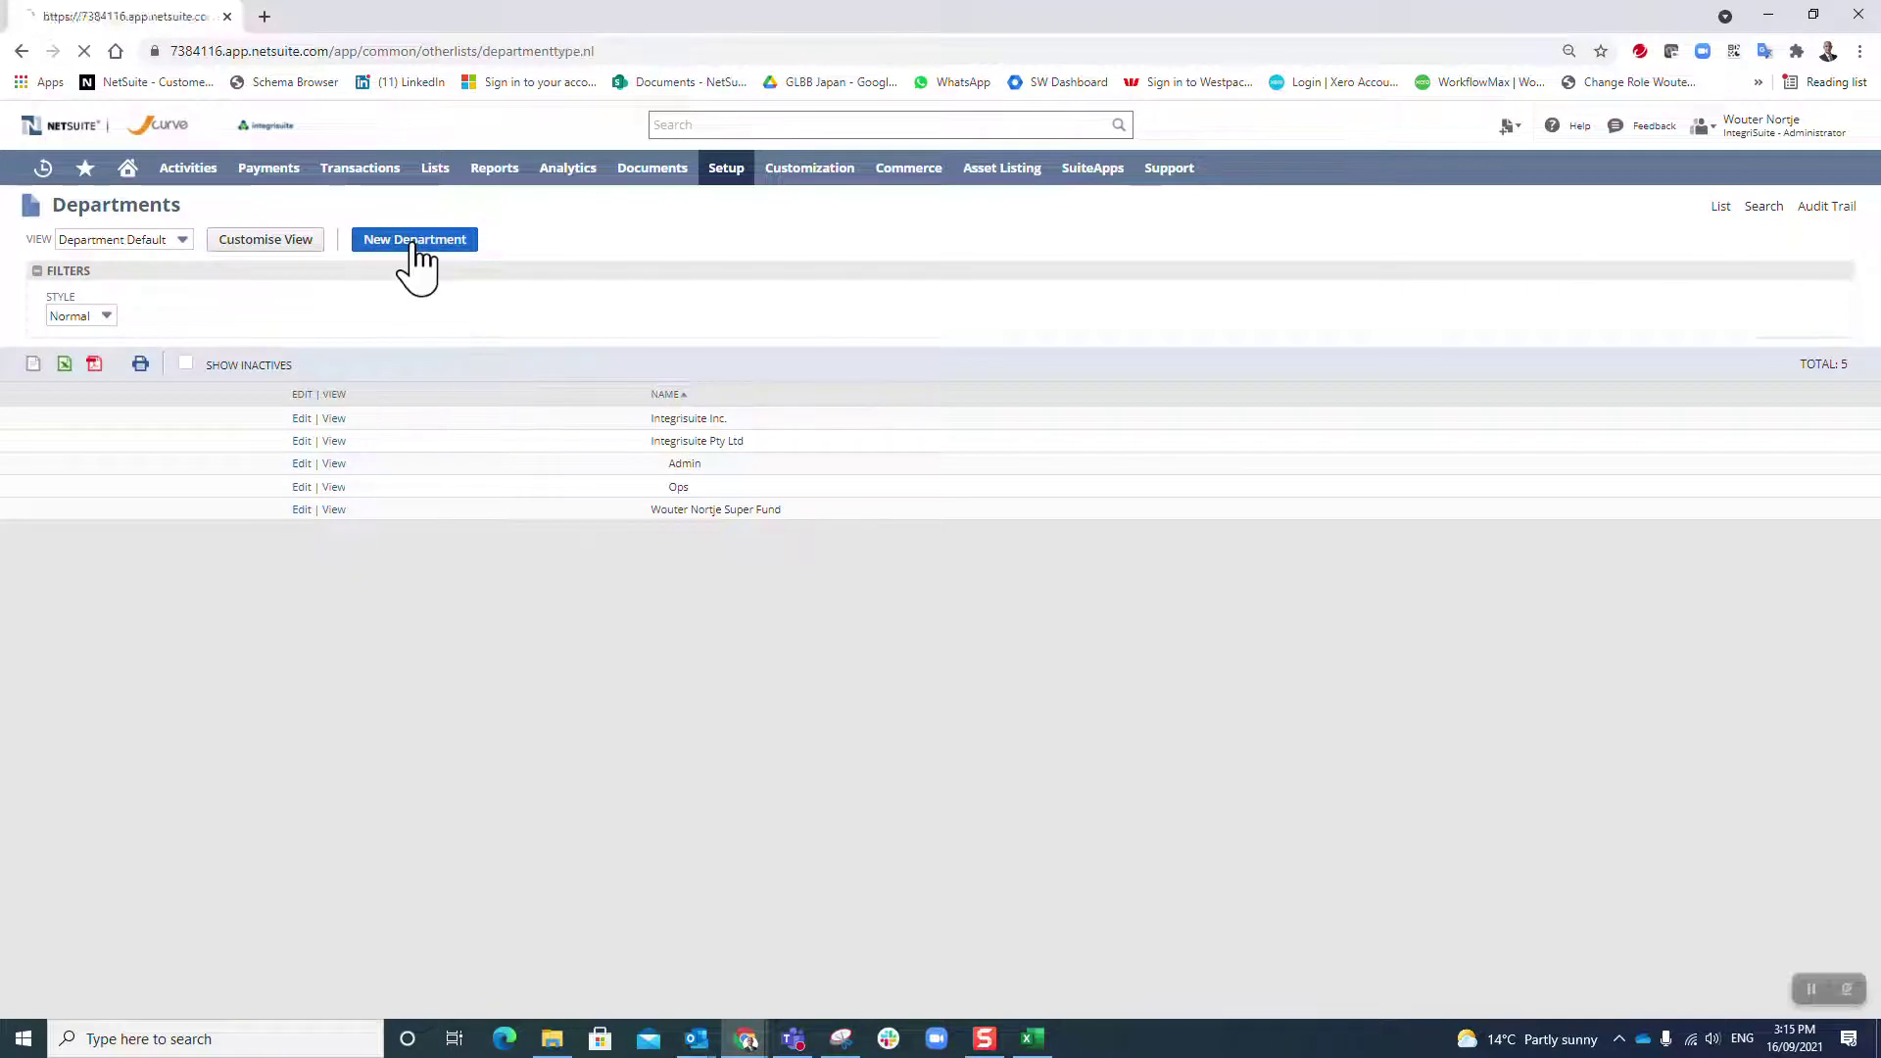
click(25, 268)
click(111, 314)
text(Neuromeme)
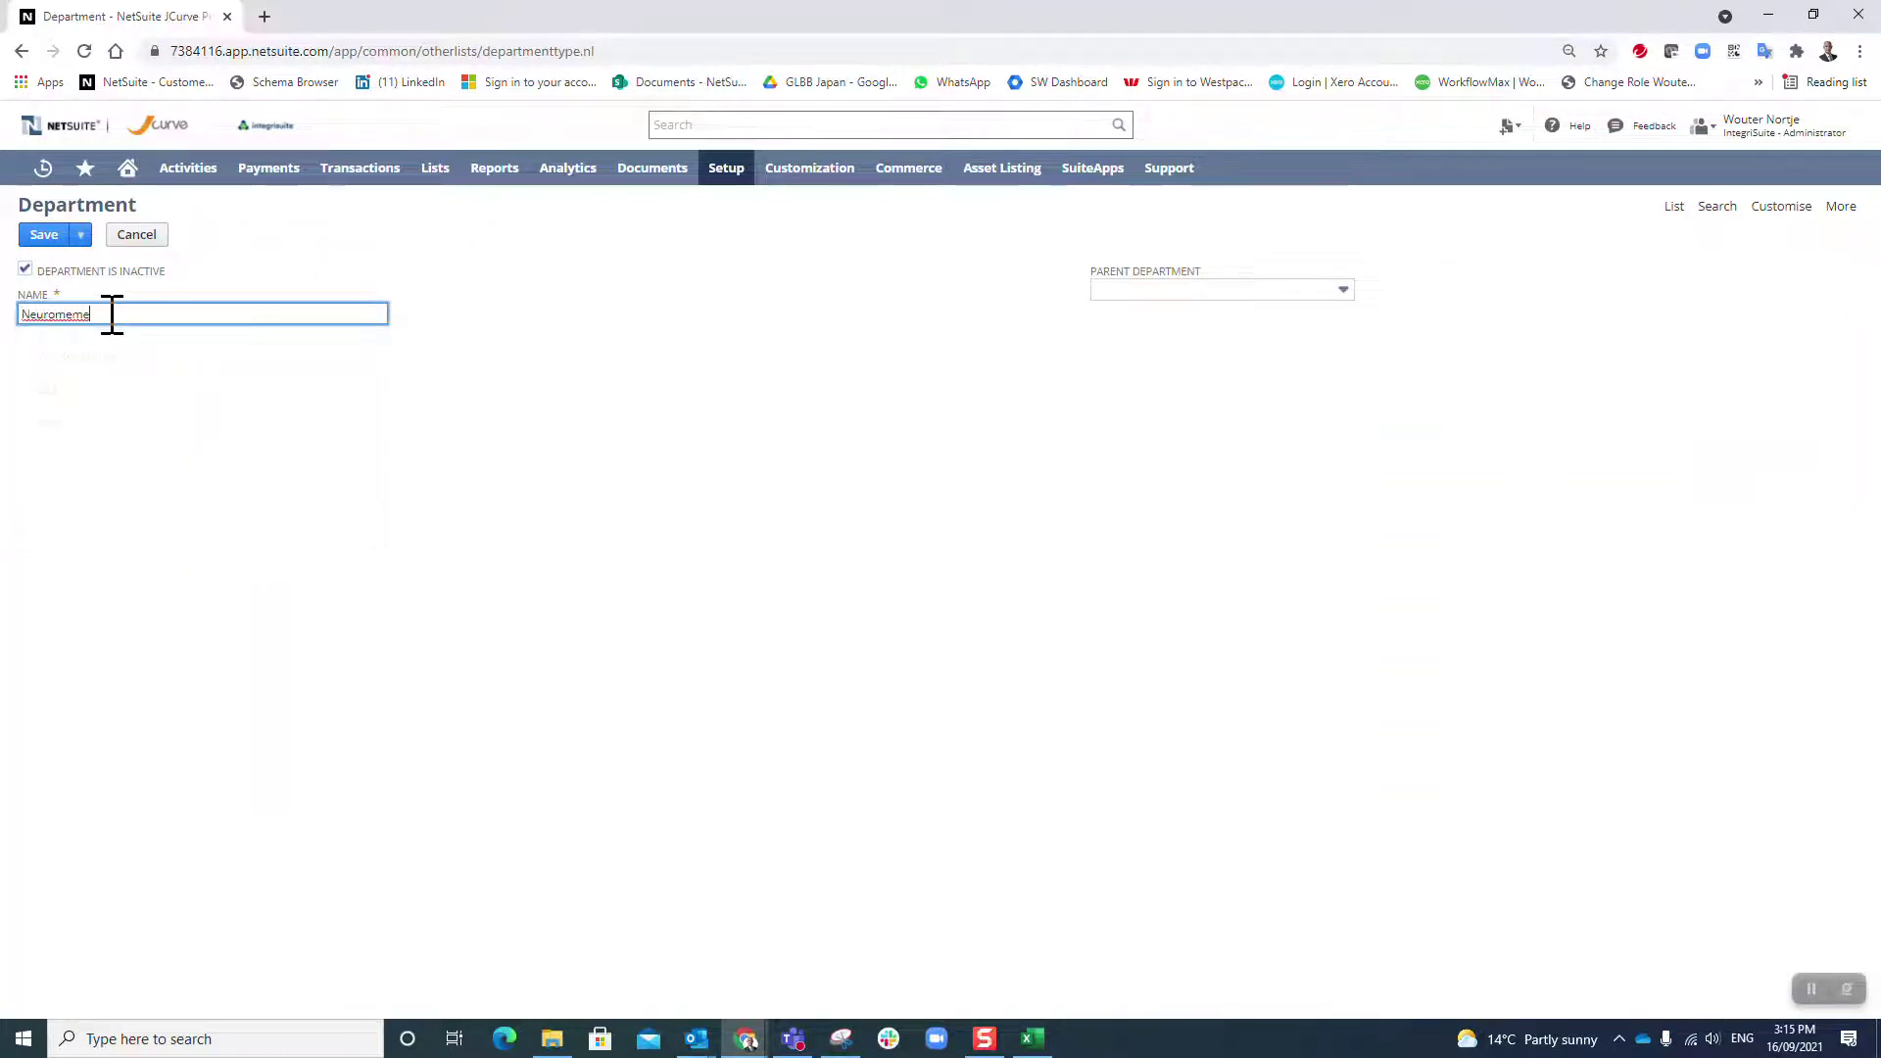
click(46, 238)
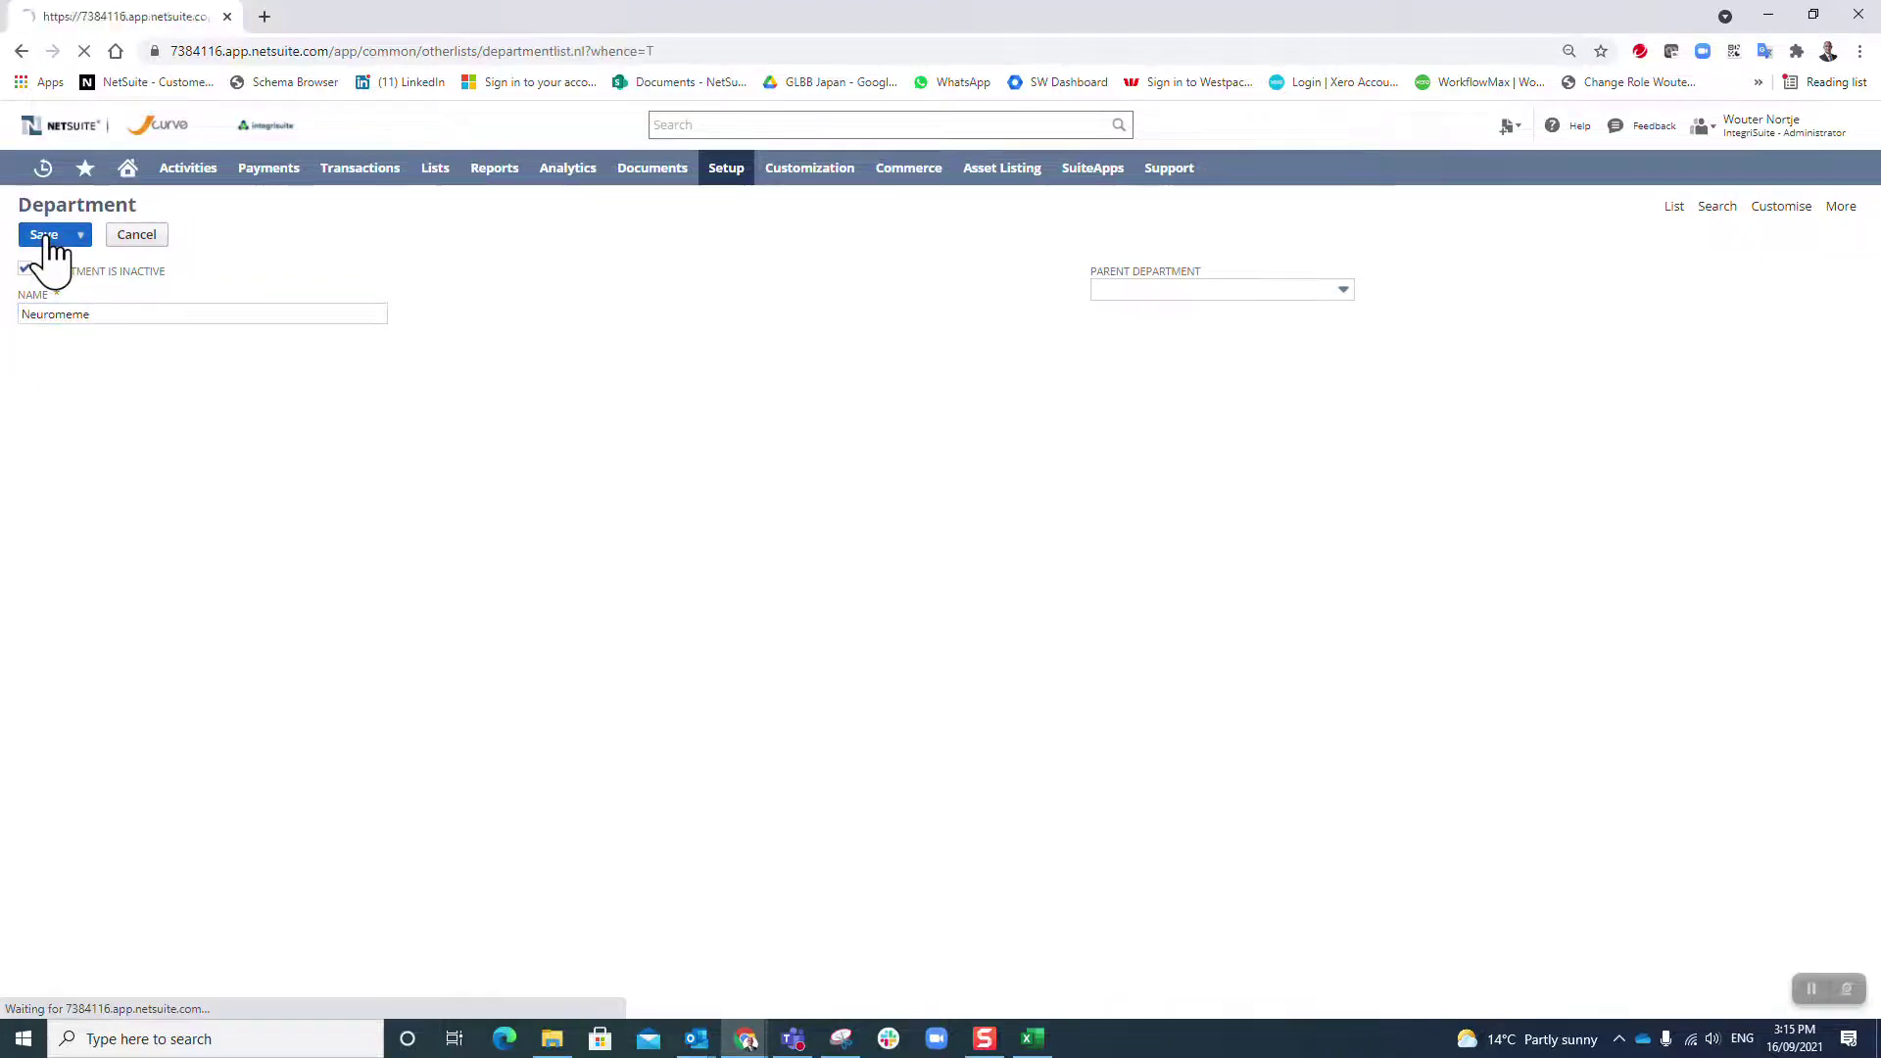
Create the top-level department Digital Advantage Plus Limited and save it
key(alt+Tab)
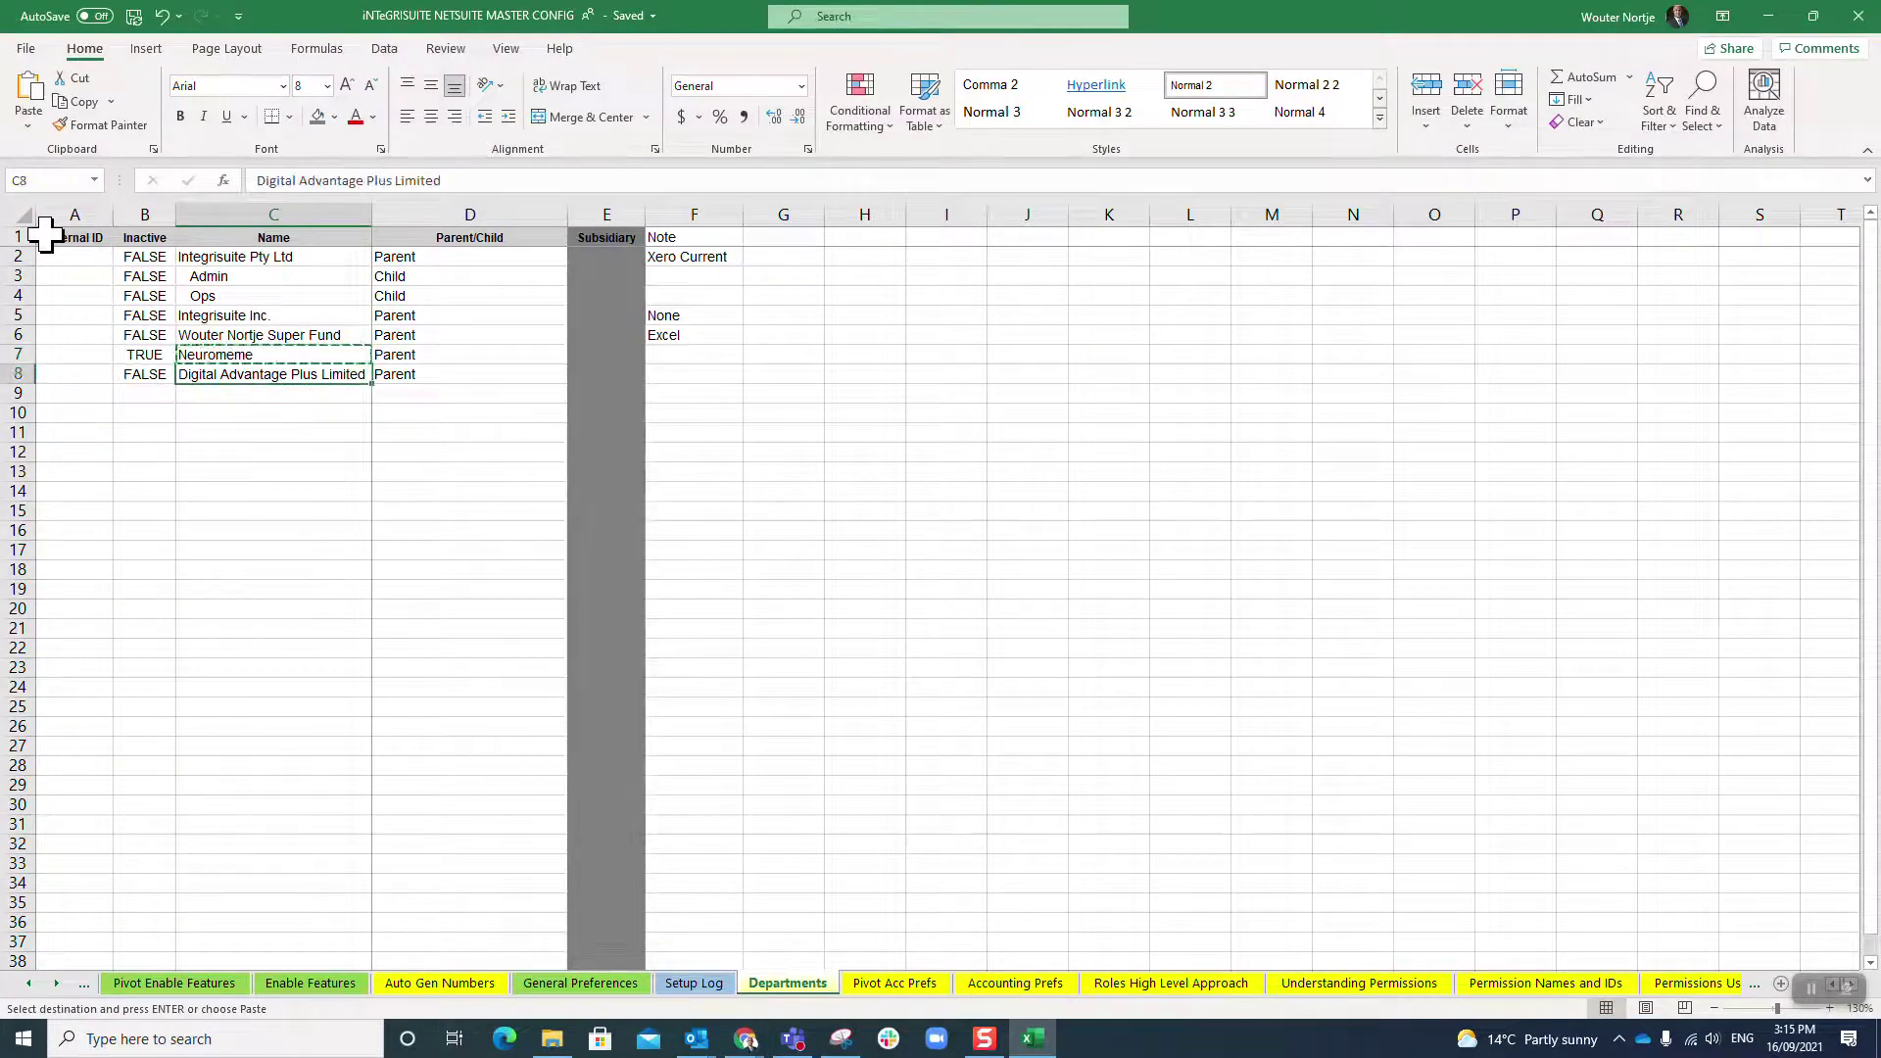
key(alt+Tab)
click(378, 245)
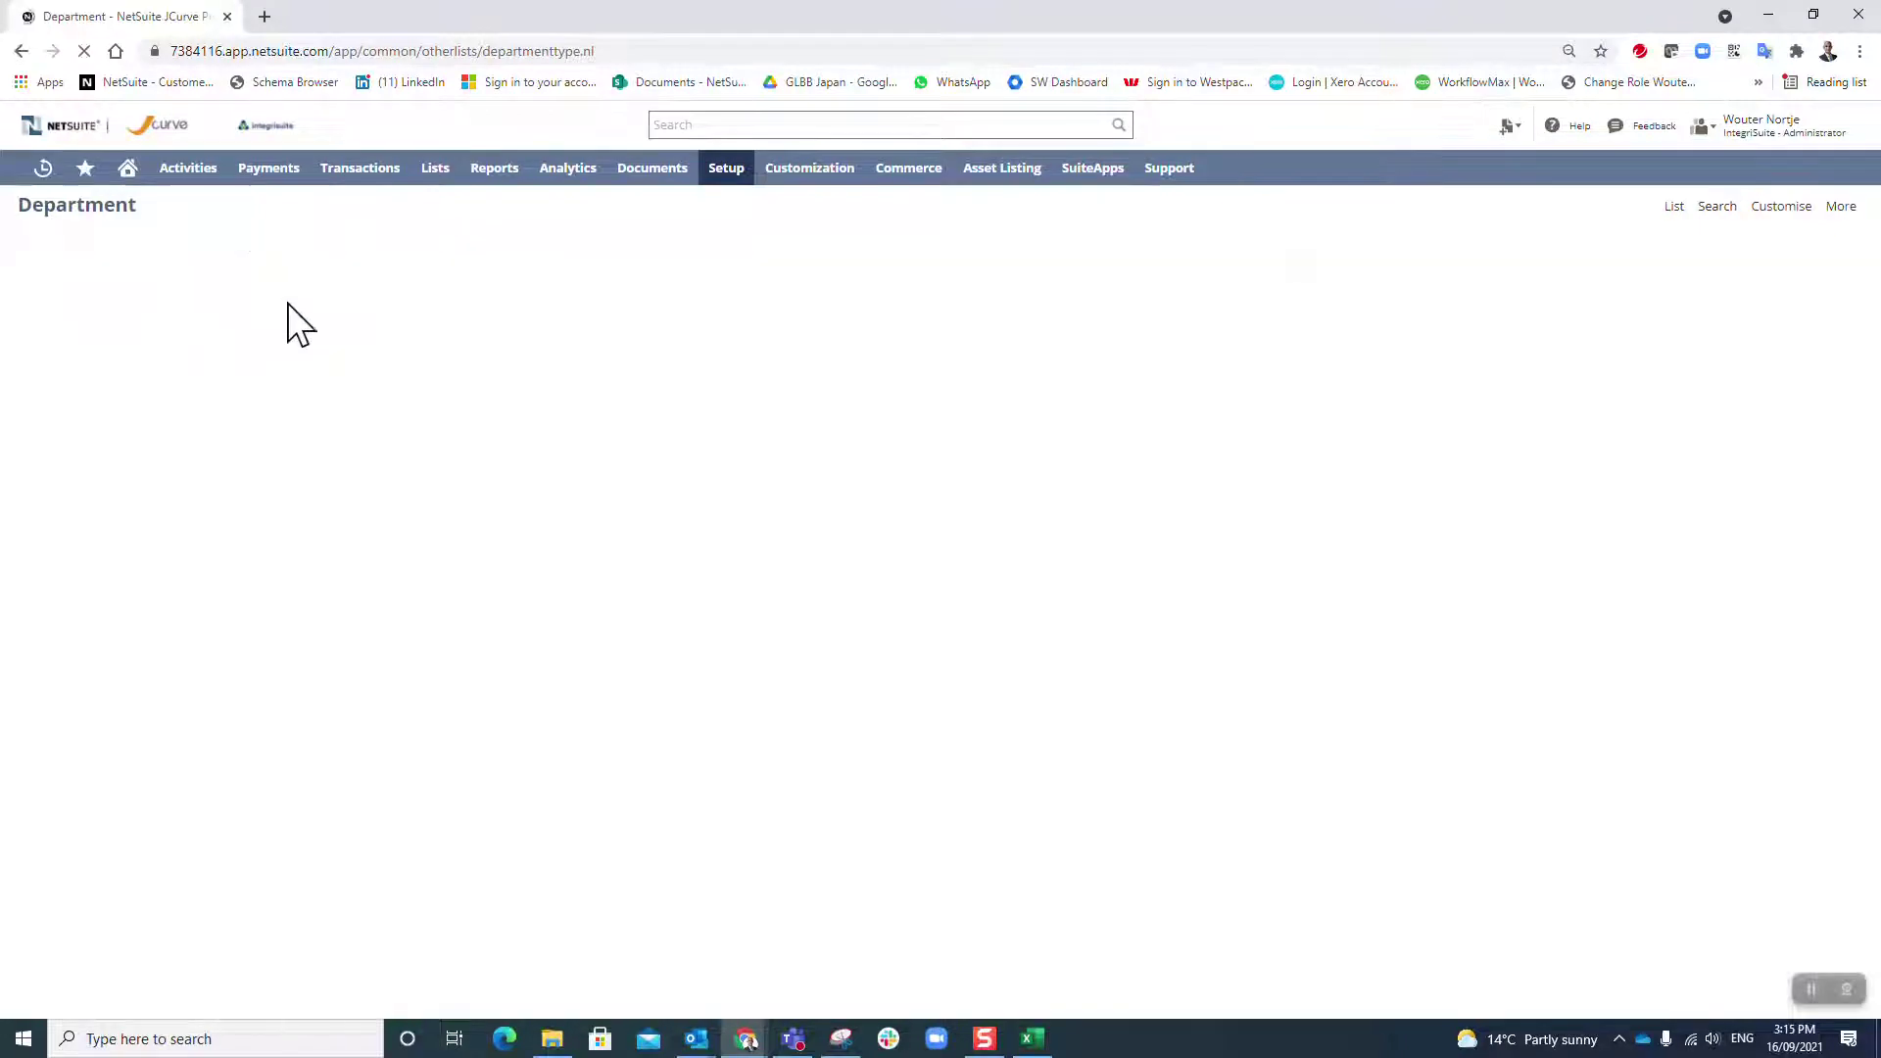
click(175, 316)
text(Digital Advantage Plus Limited)
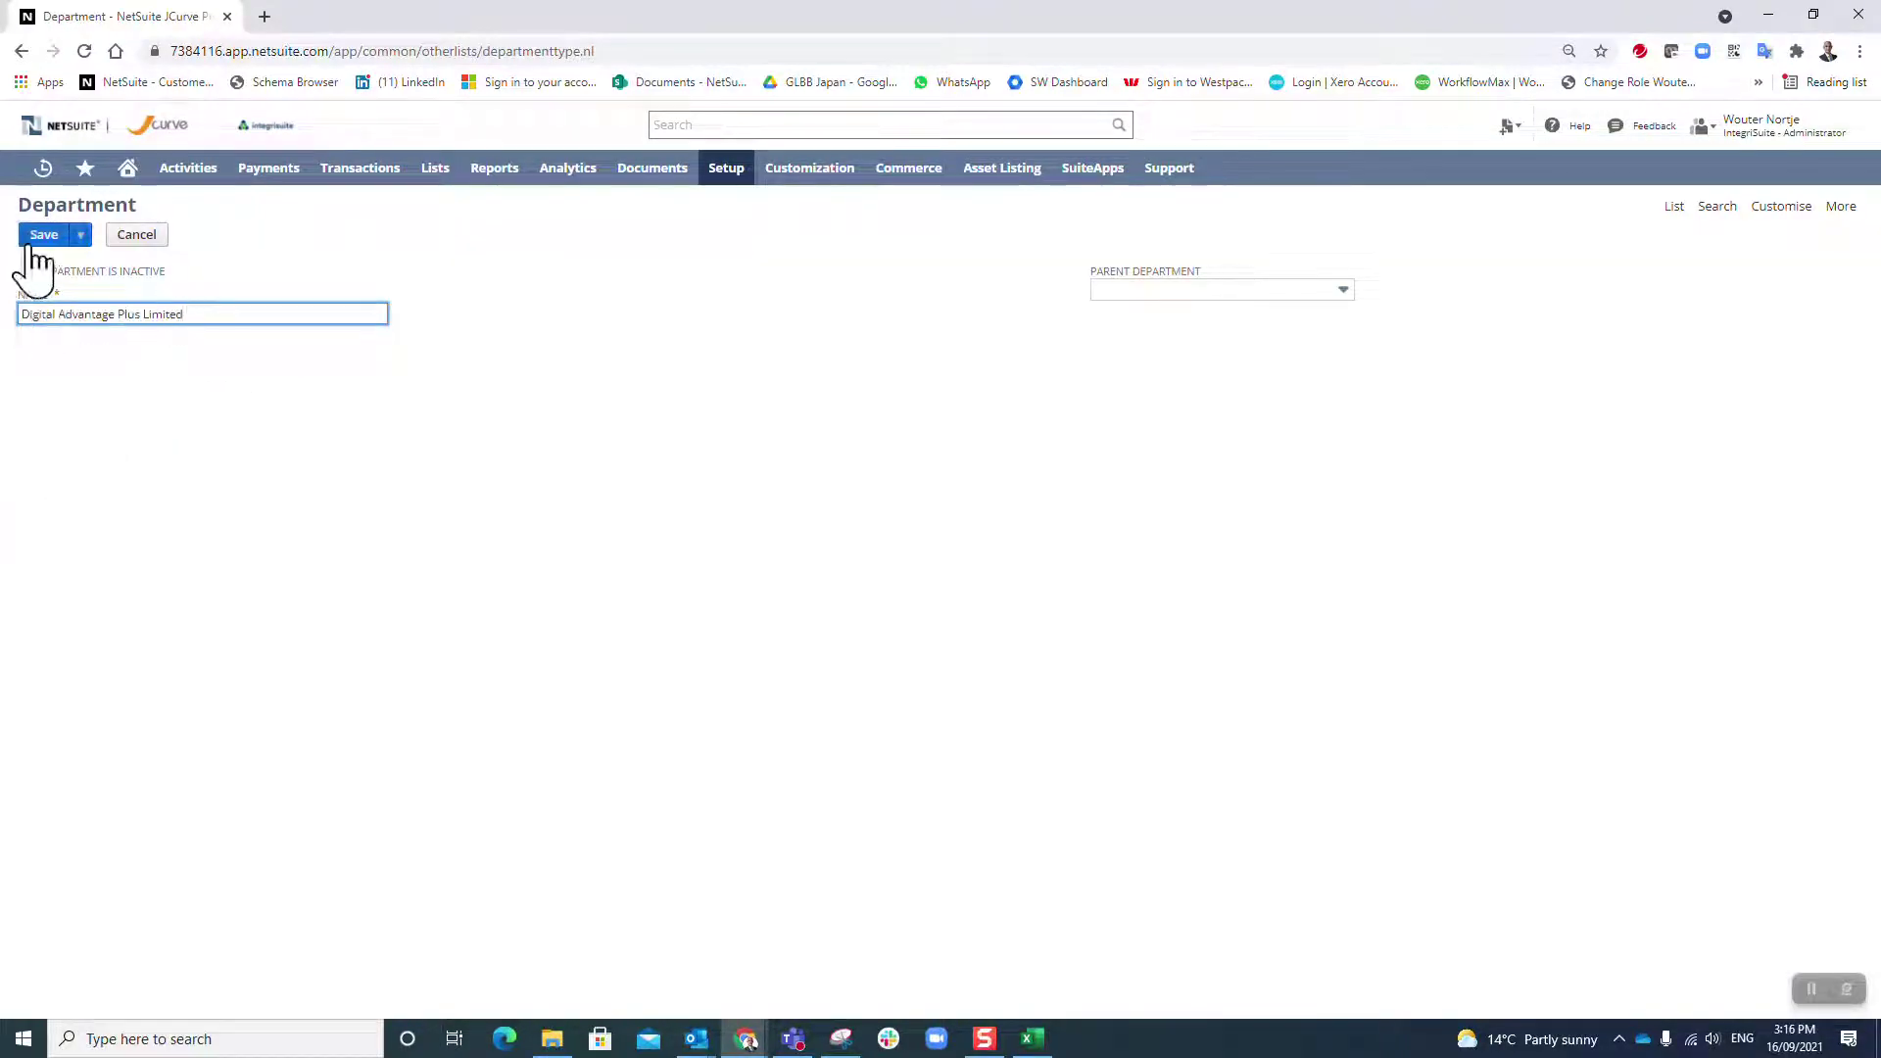
click(34, 238)
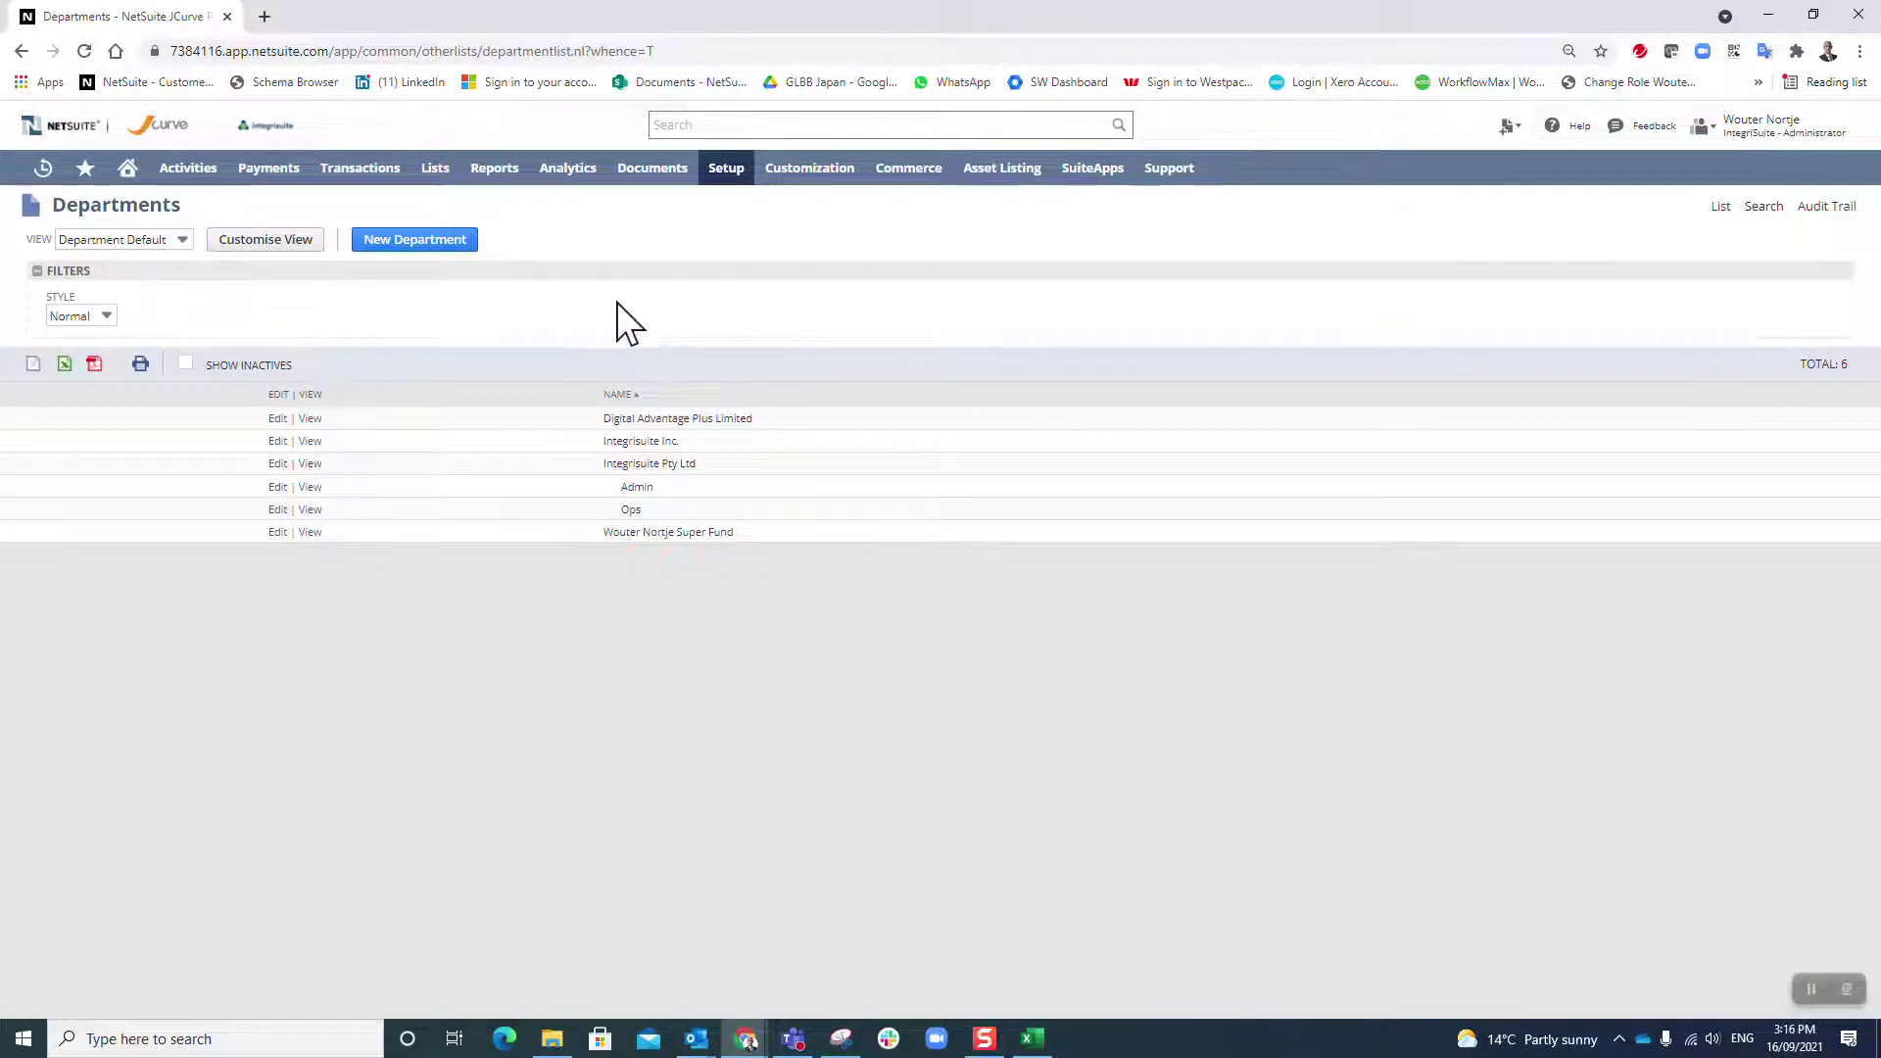